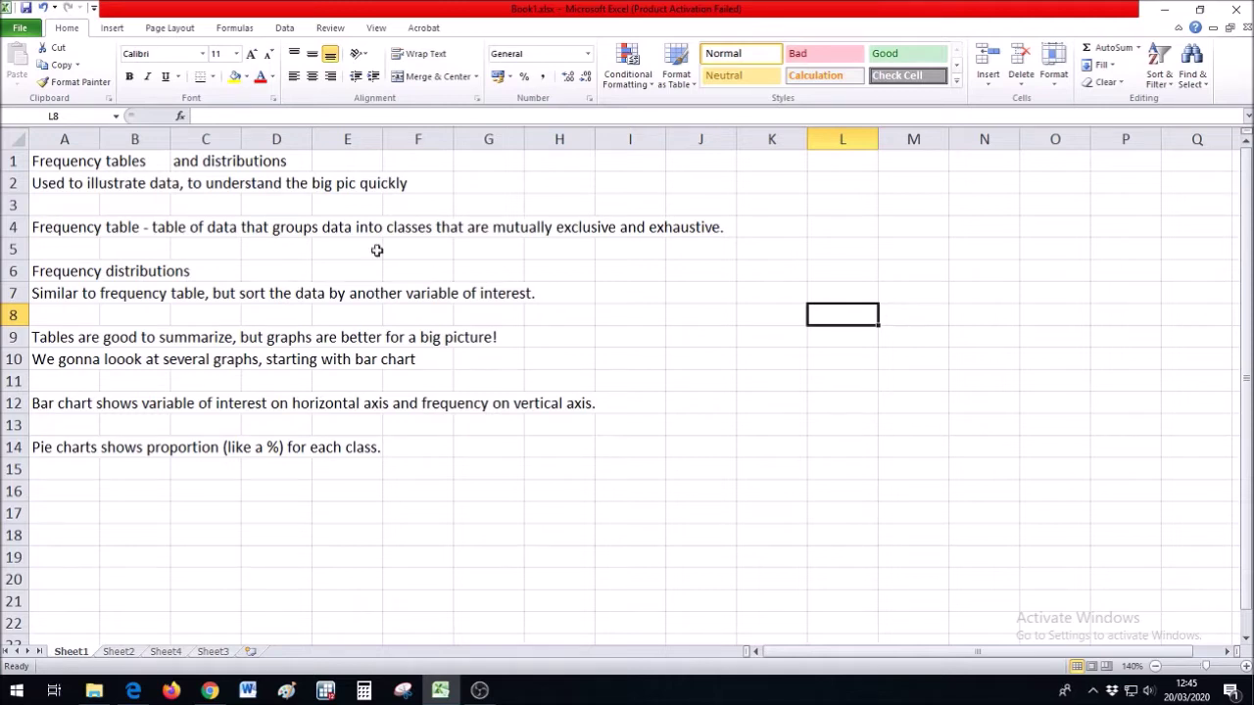
Step: Select the notes about illustrating data and the frequency table definition
left_click(64, 186)
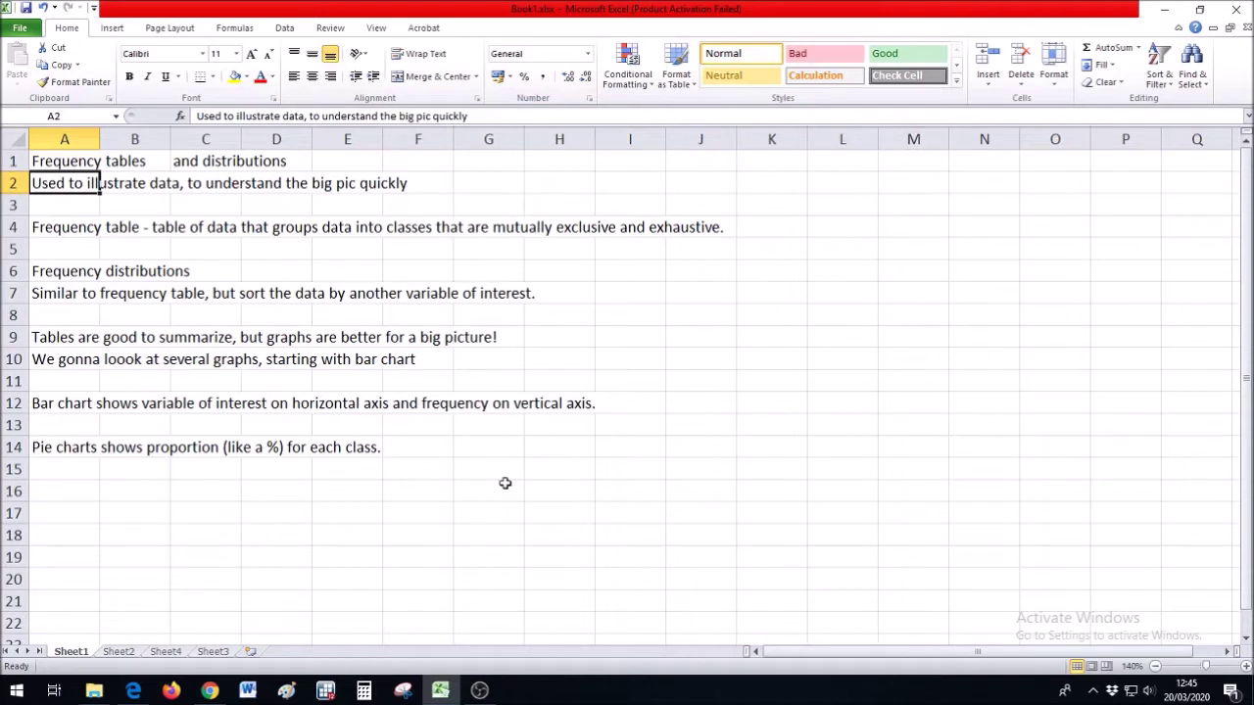
left_click(75, 225)
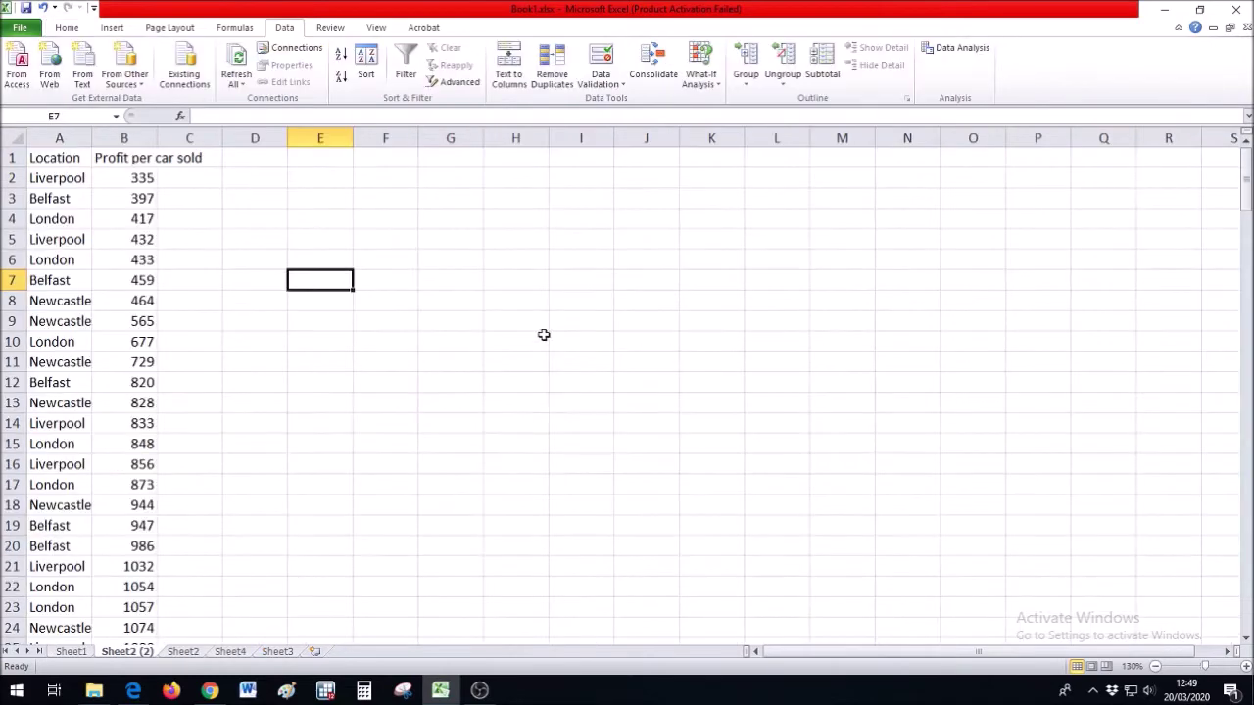
left_click_drag(67, 139, 118, 138)
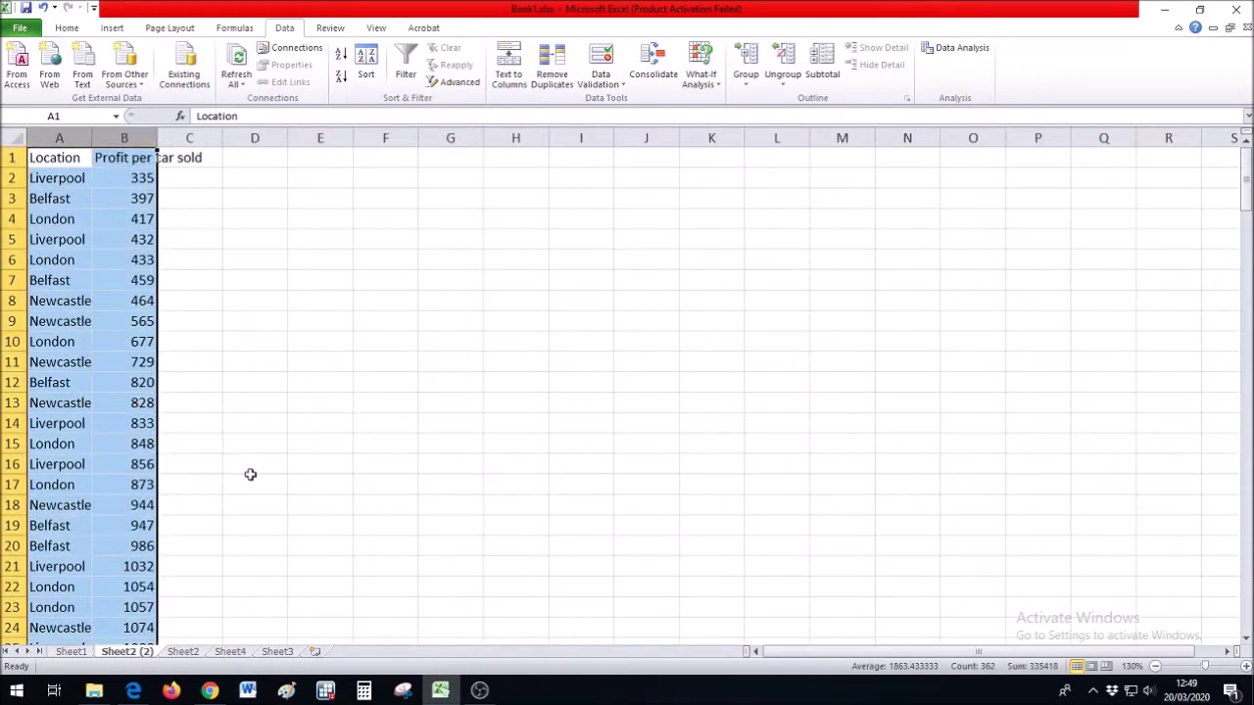
scroll(67, 357, "down", 6)
scroll(67, 362, "down", 20)
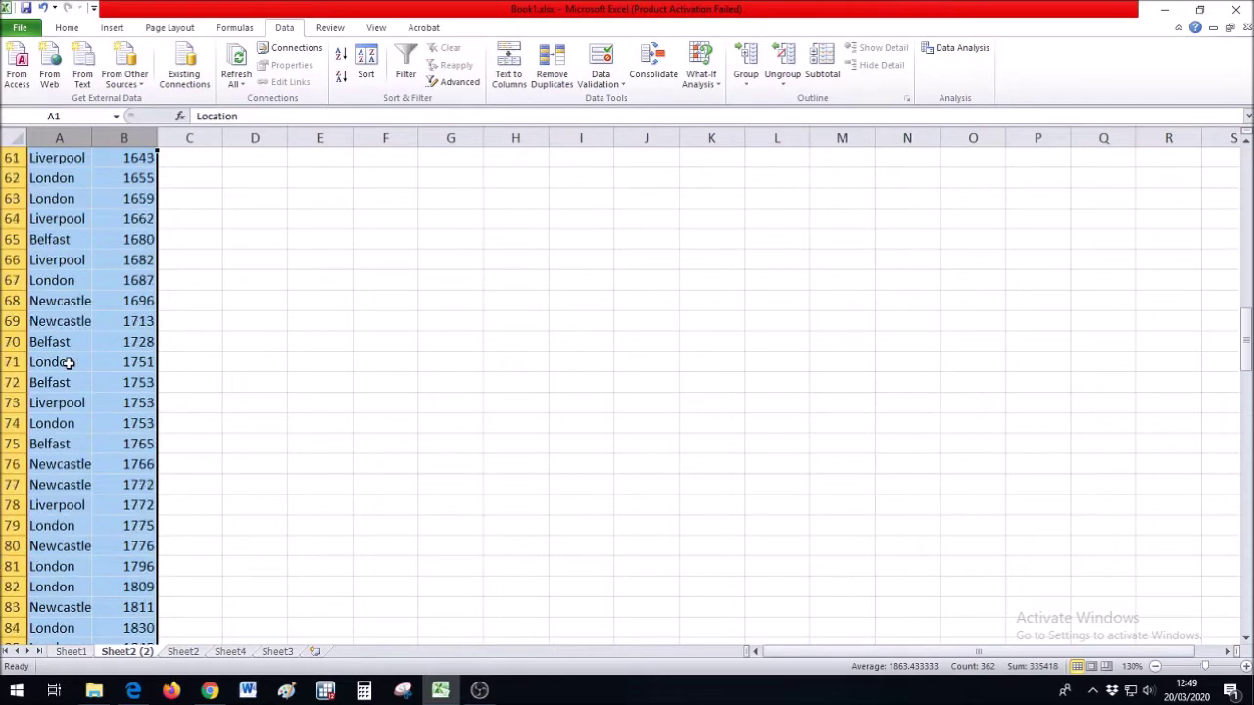
scroll(68, 362, "down", 7)
scroll(67, 362, "up", 20)
left_click(114, 159)
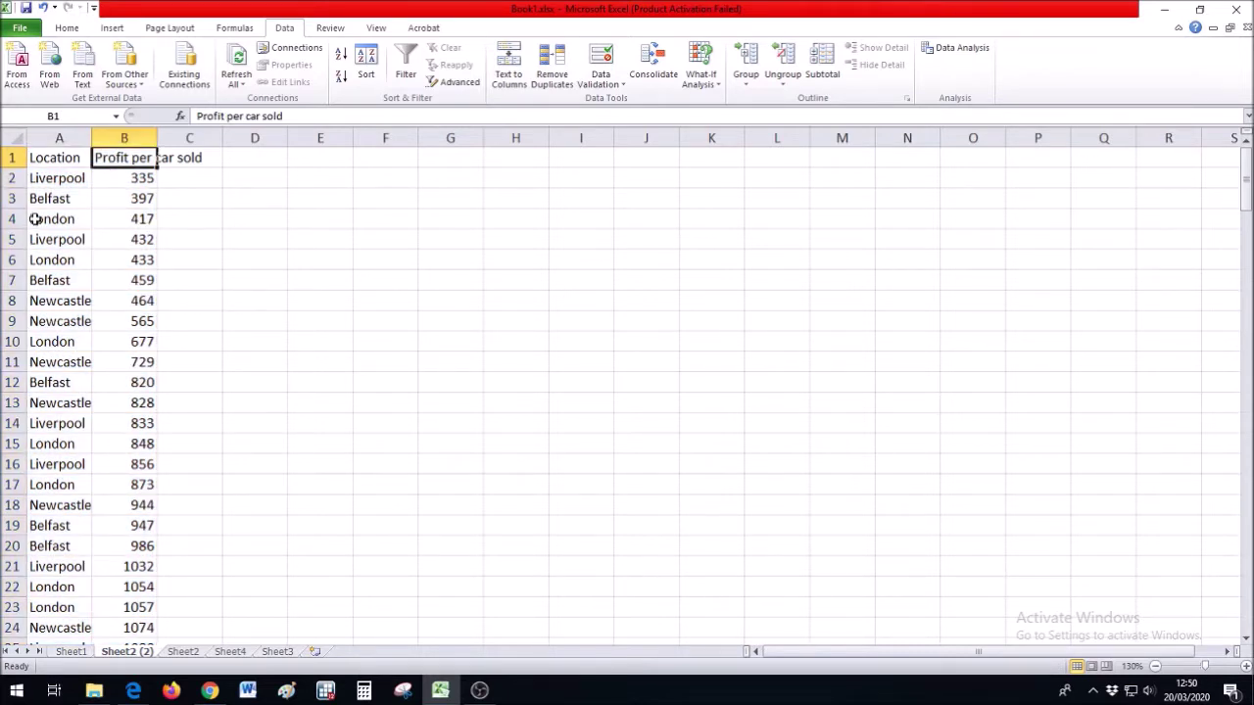
left_click_drag(49, 179, 59, 505)
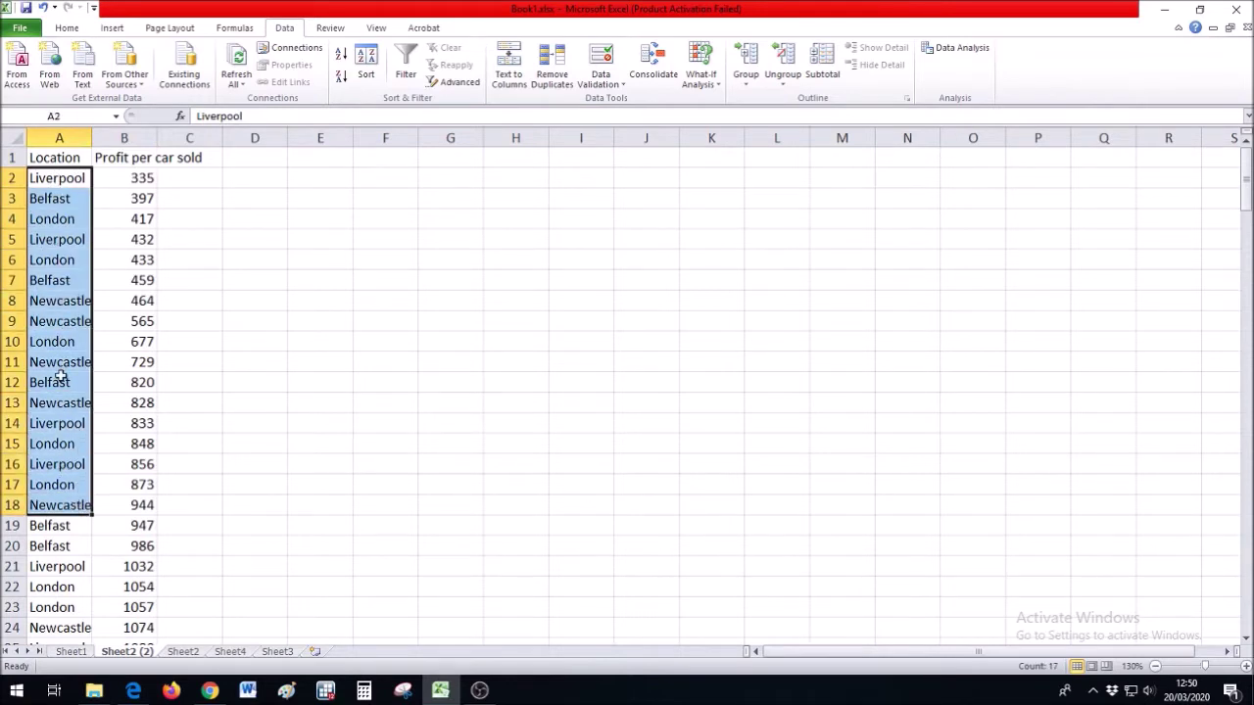
left_click(434, 340)
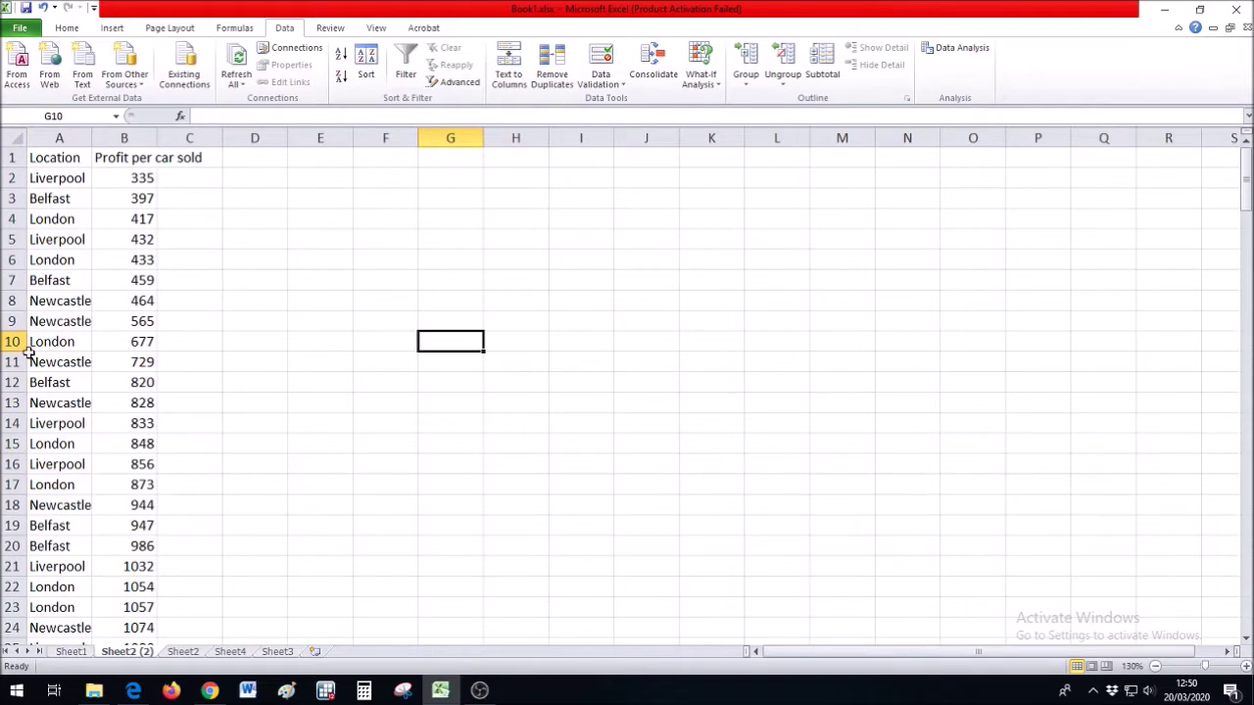
scroll(88, 391, "down", 13)
scroll(94, 400, "down", 20)
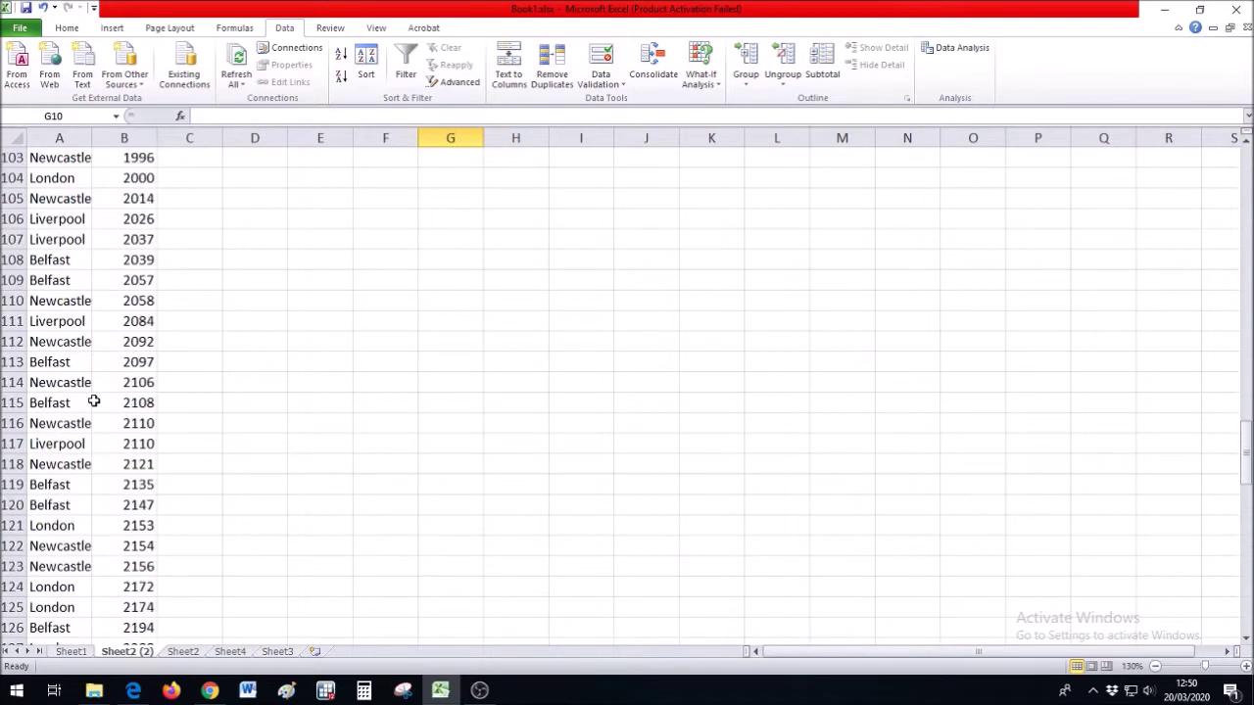
scroll(94, 401, "down", 6)
scroll(94, 400, "up", 20)
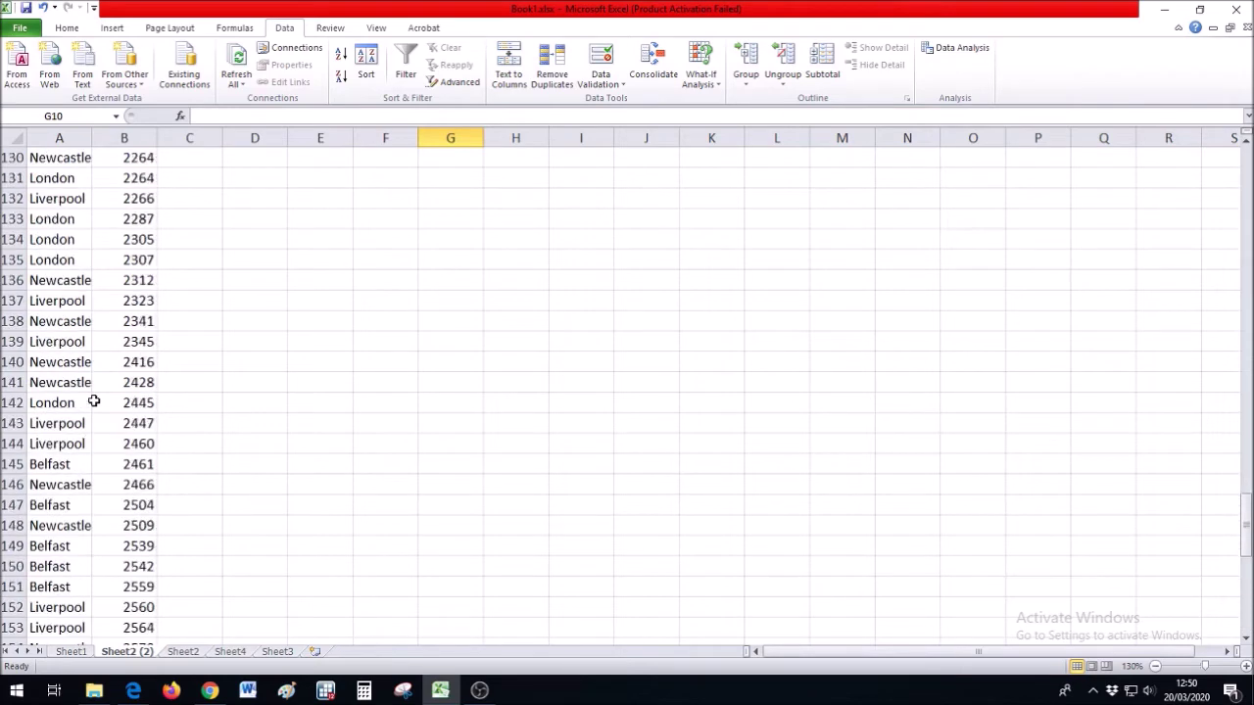
scroll(94, 402, "up", 17)
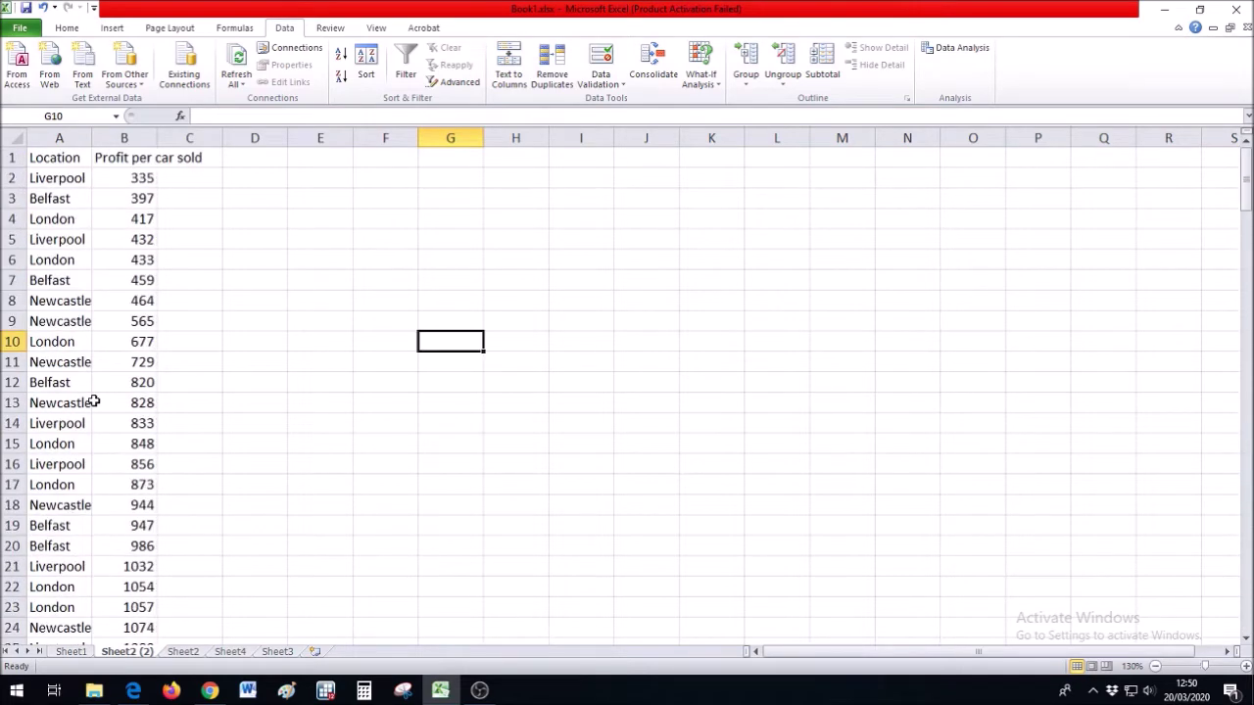
left_click(94, 402)
left_click(119, 422)
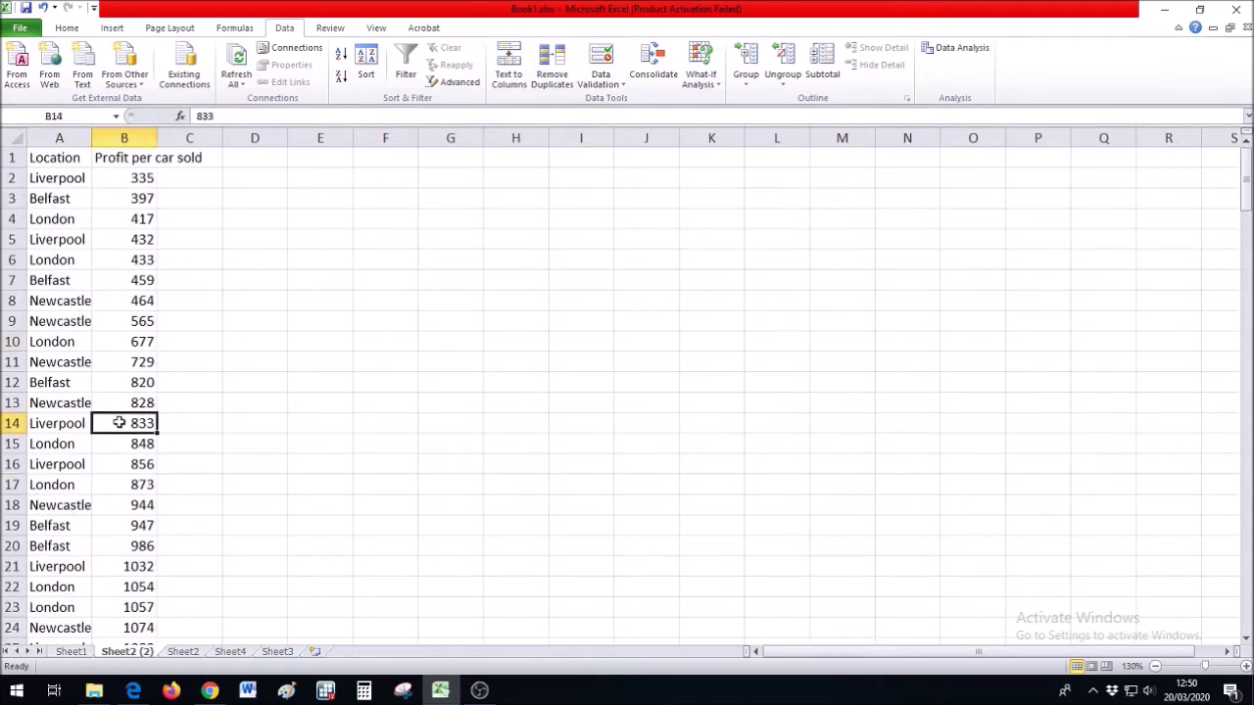
left_click(71, 334)
left_click(115, 508)
left_click(64, 568)
left_click(62, 361)
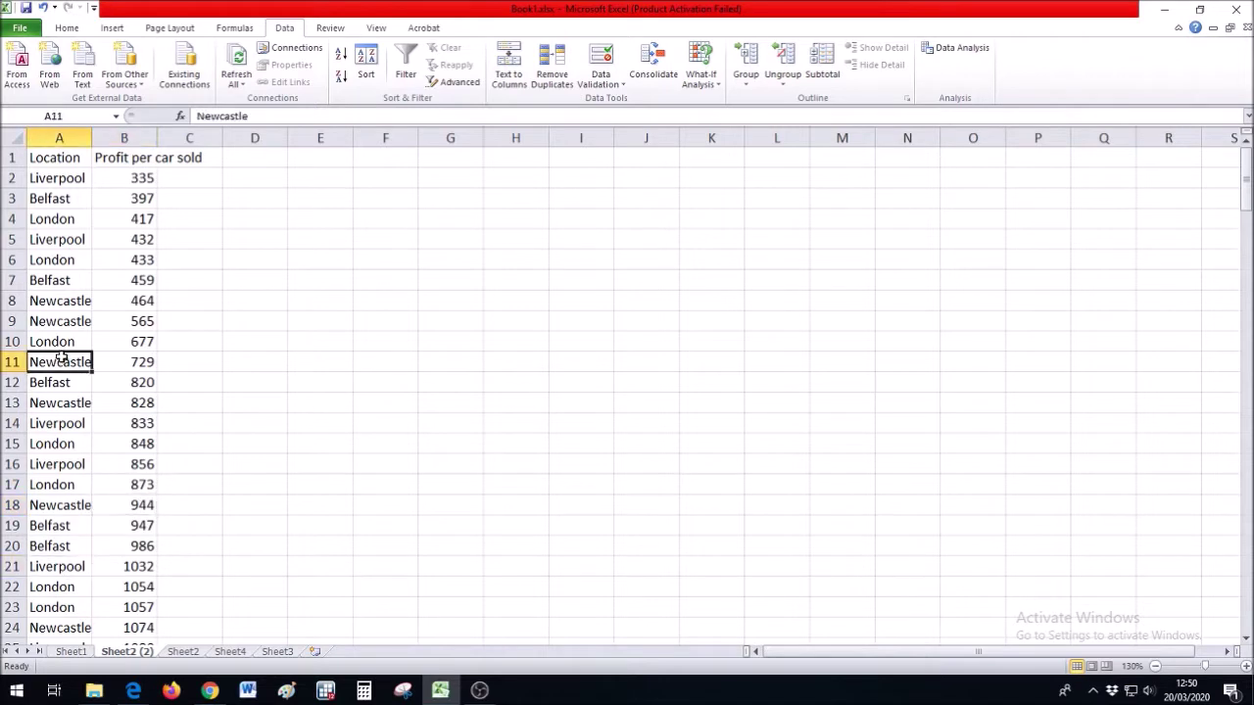
left_click(55, 236)
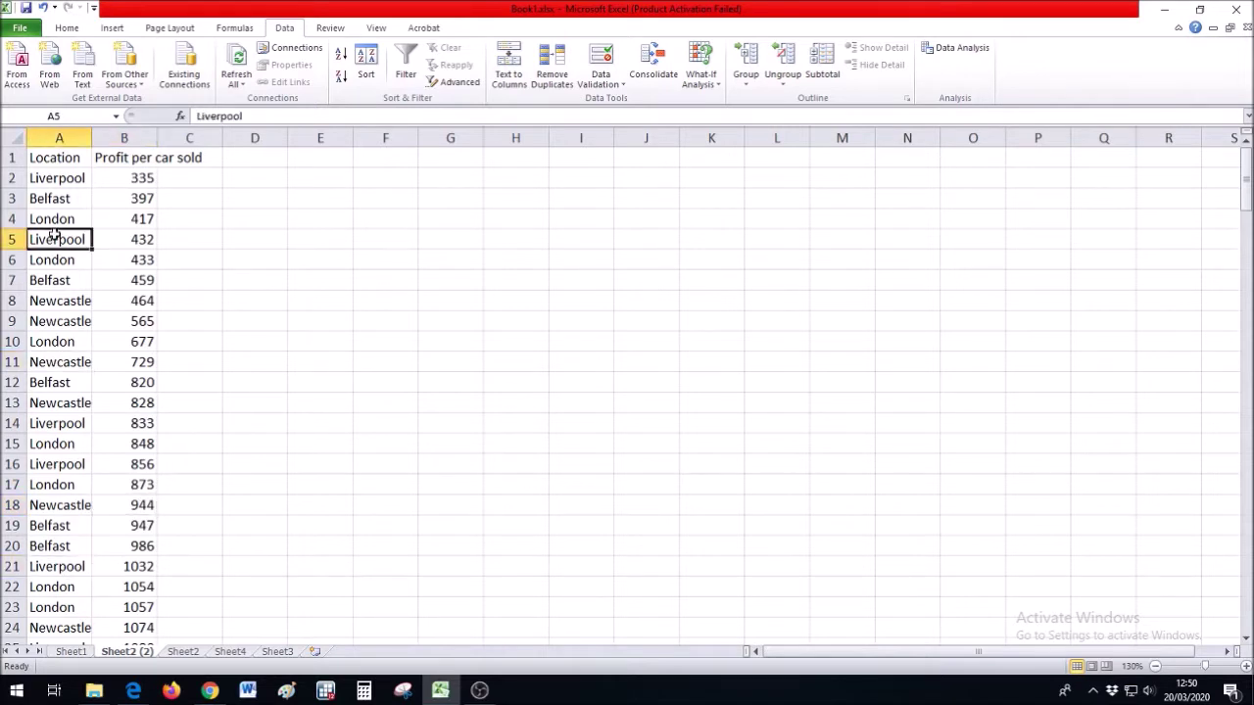
left_click(106, 384)
left_click(122, 259)
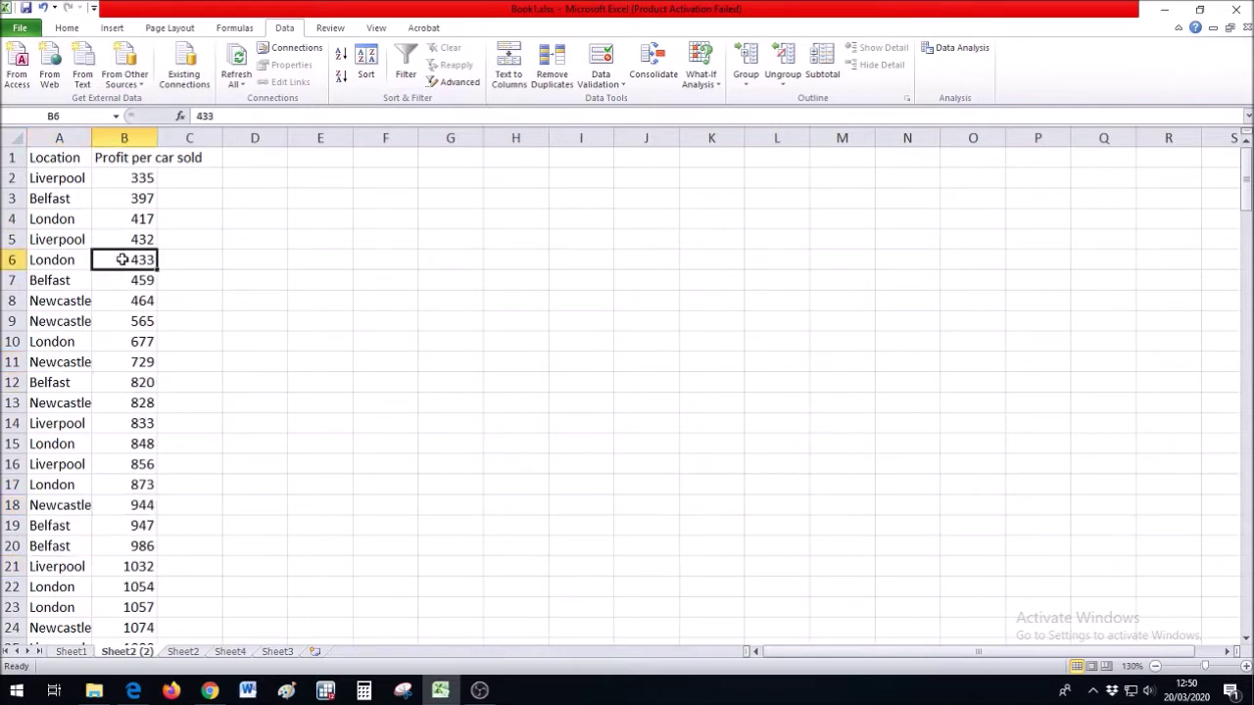
left_click(62, 321)
left_click(111, 435)
left_click(111, 420)
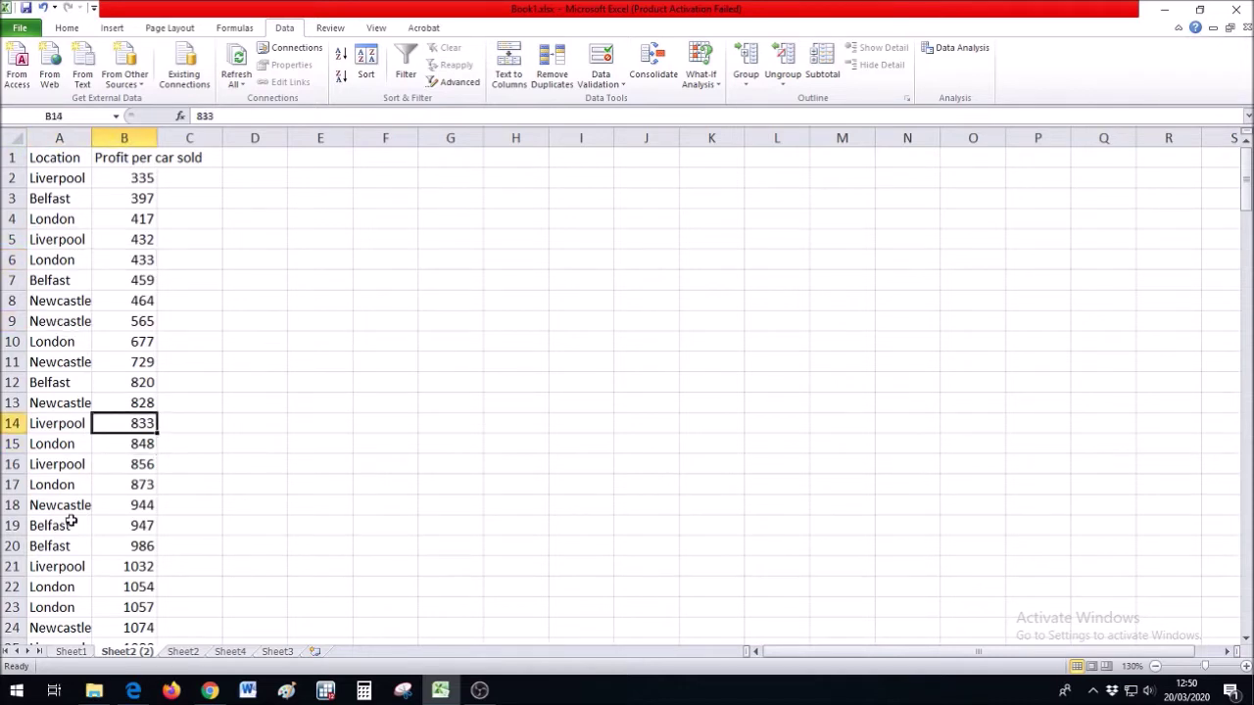
left_click(72, 521)
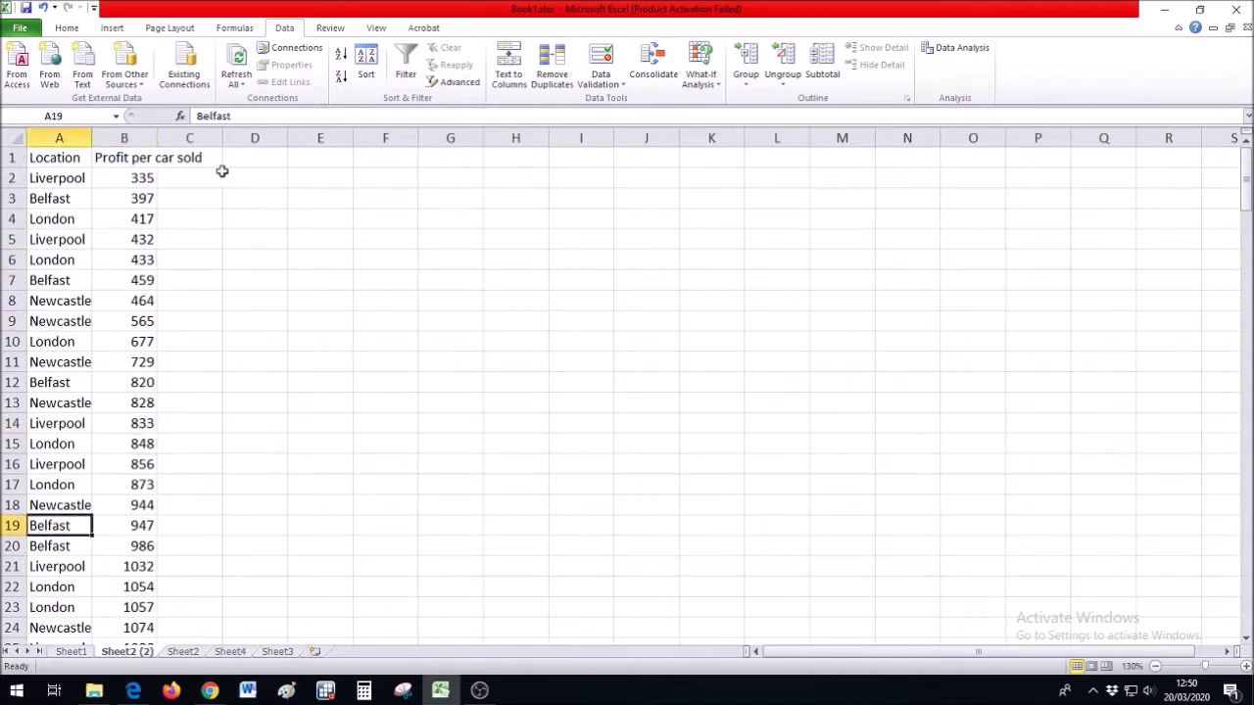
left_click(122, 256)
left_click(128, 419)
left_click(64, 541)
left_click(108, 586)
left_click(111, 401)
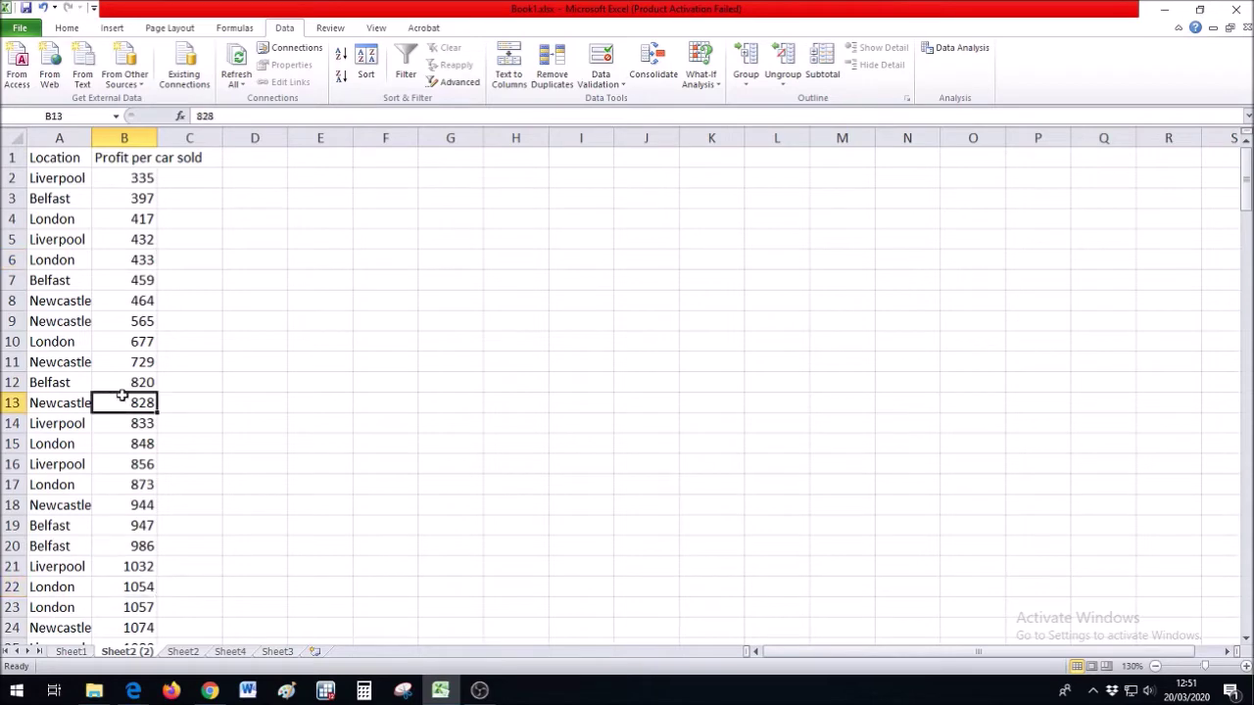
left_click(122, 382)
left_click(67, 28)
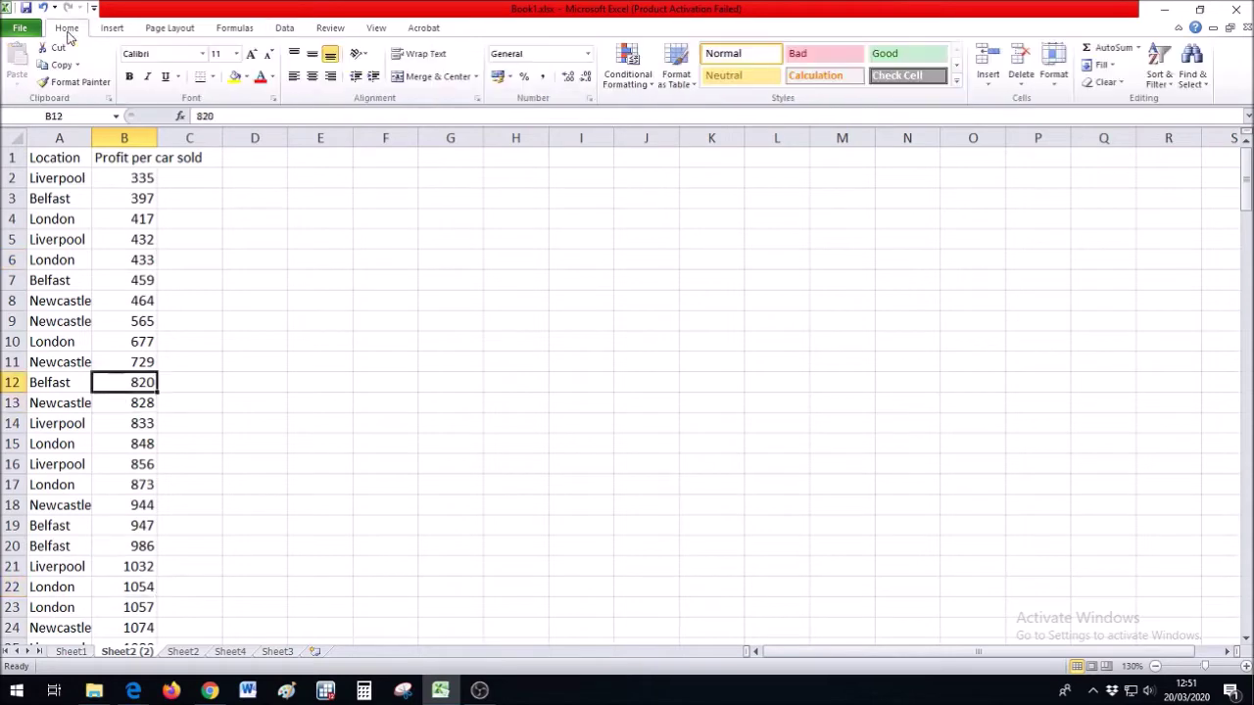
left_click(288, 30)
Step: Sort the profit data by Location, A to Z
left_click(355, 75)
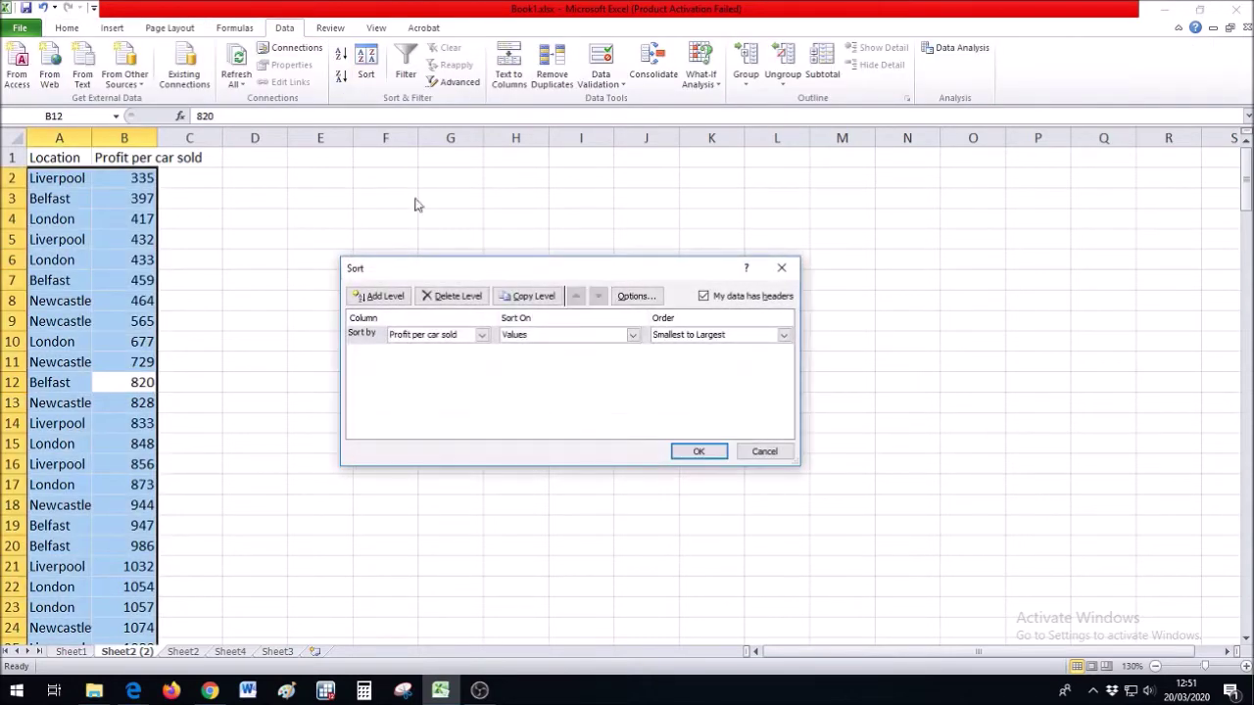
left_click(445, 336)
left_click(441, 349)
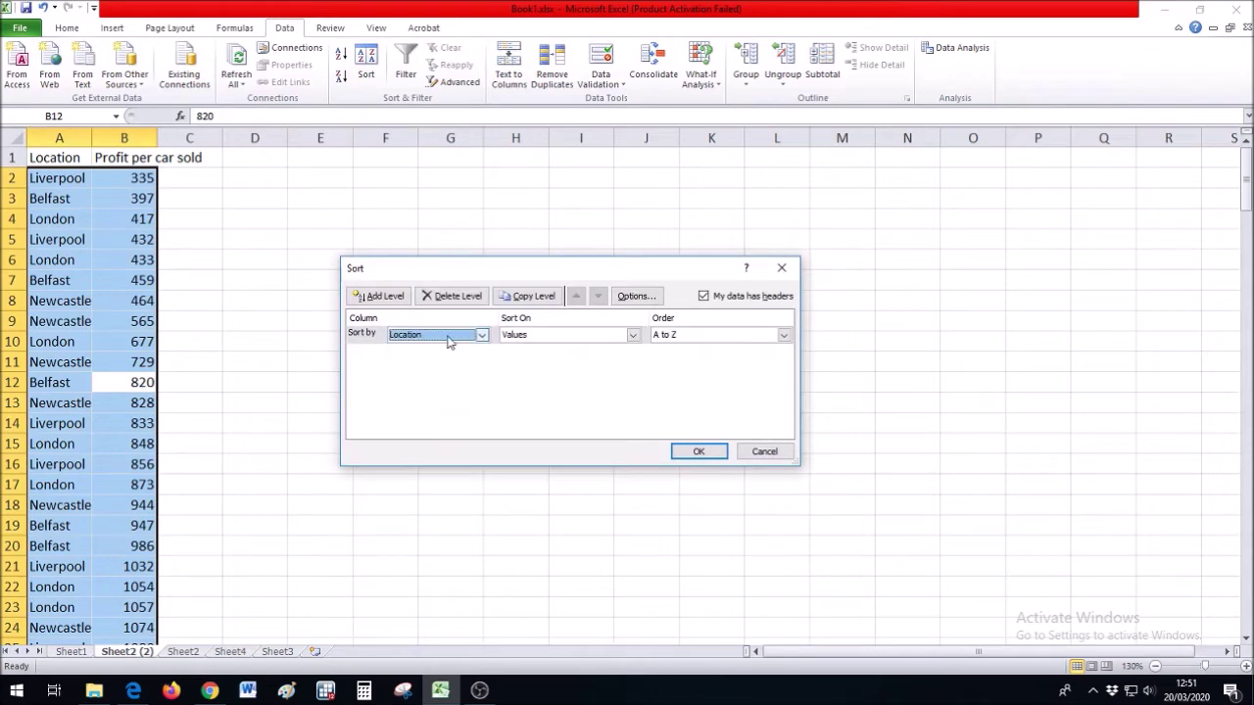
left_click(698, 451)
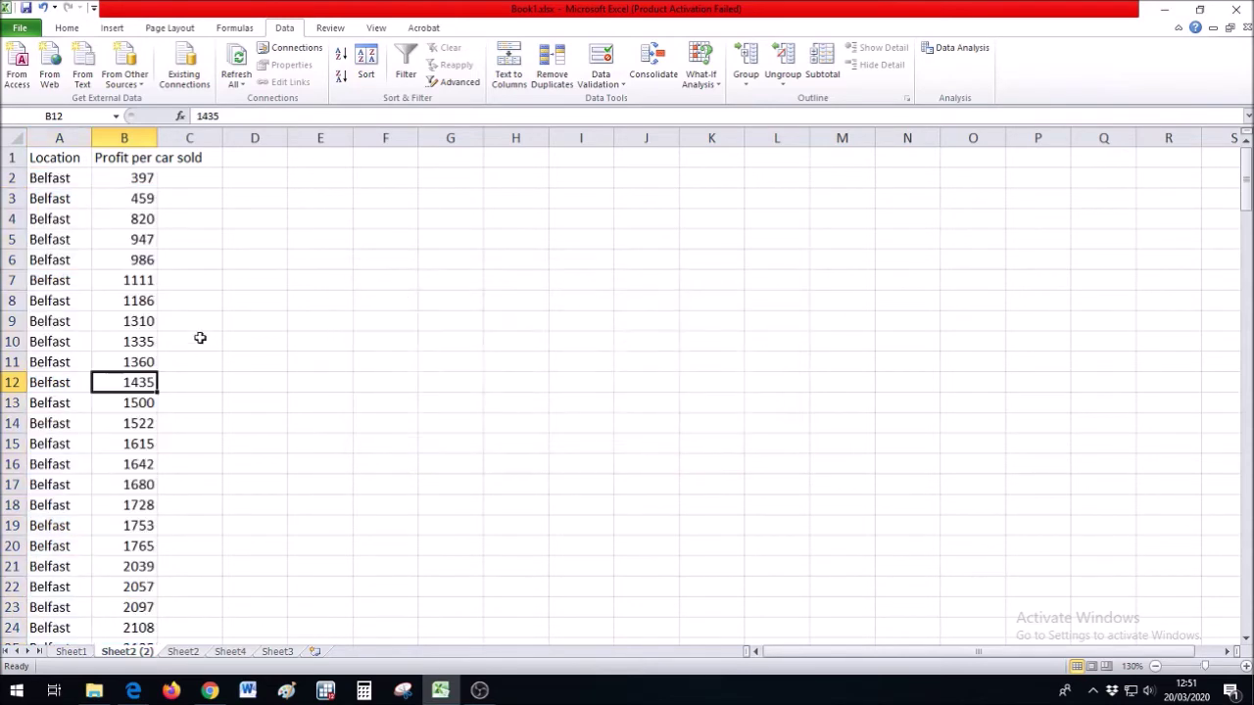
scroll(70, 403, "down", 6)
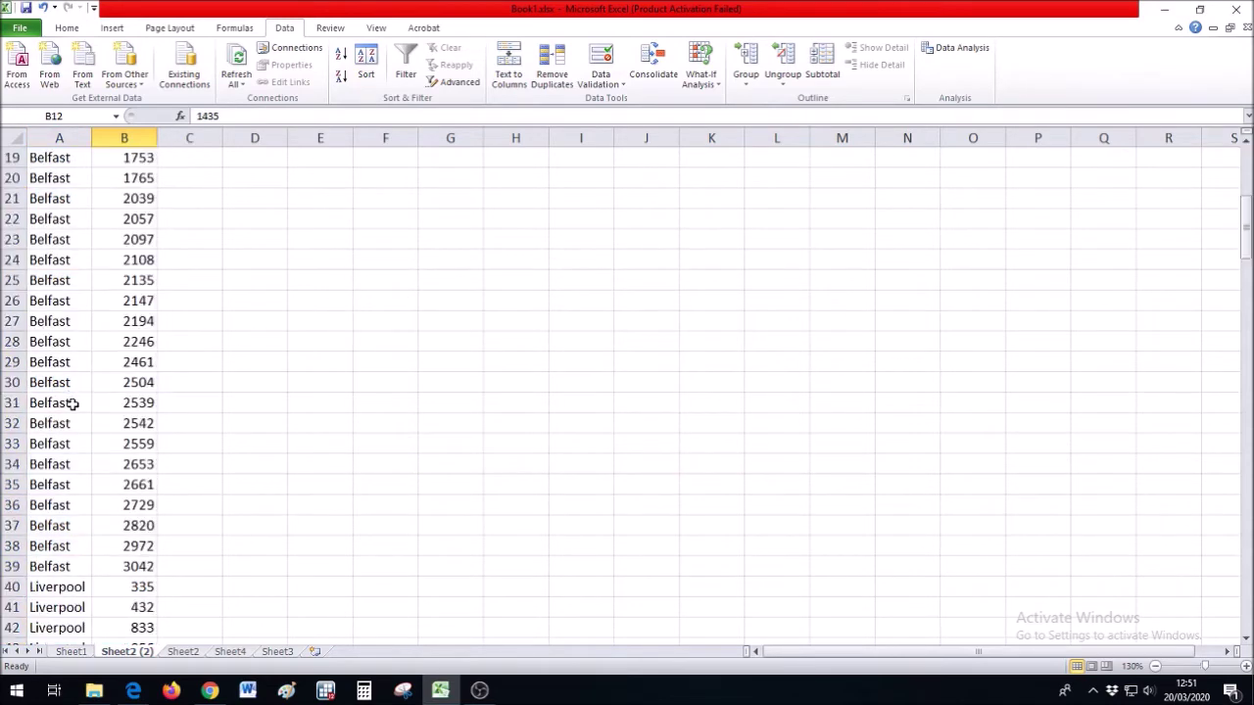
scroll(87, 400, "up", 6)
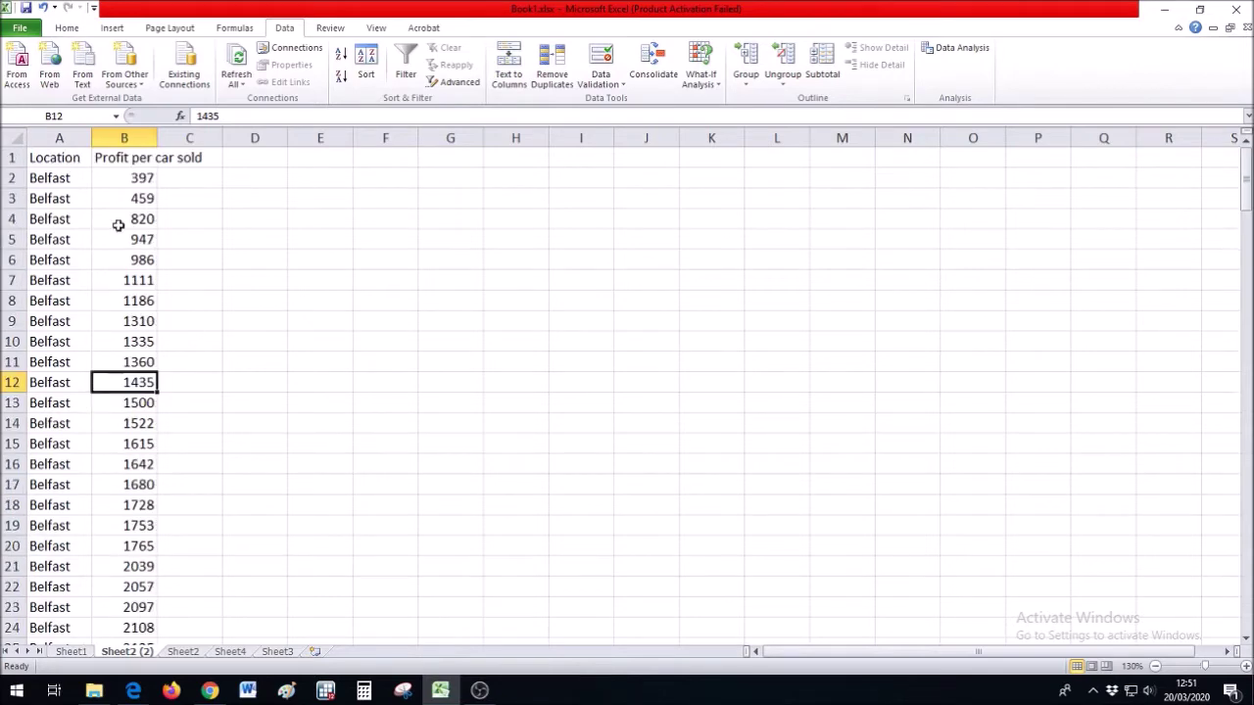
Step: Number the Belfast rows in column C from 1, filling the 1, 2 series down
left_click_drag(71, 182, 122, 627)
scroll(111, 498, "down", 6)
scroll(84, 402, "down", 3)
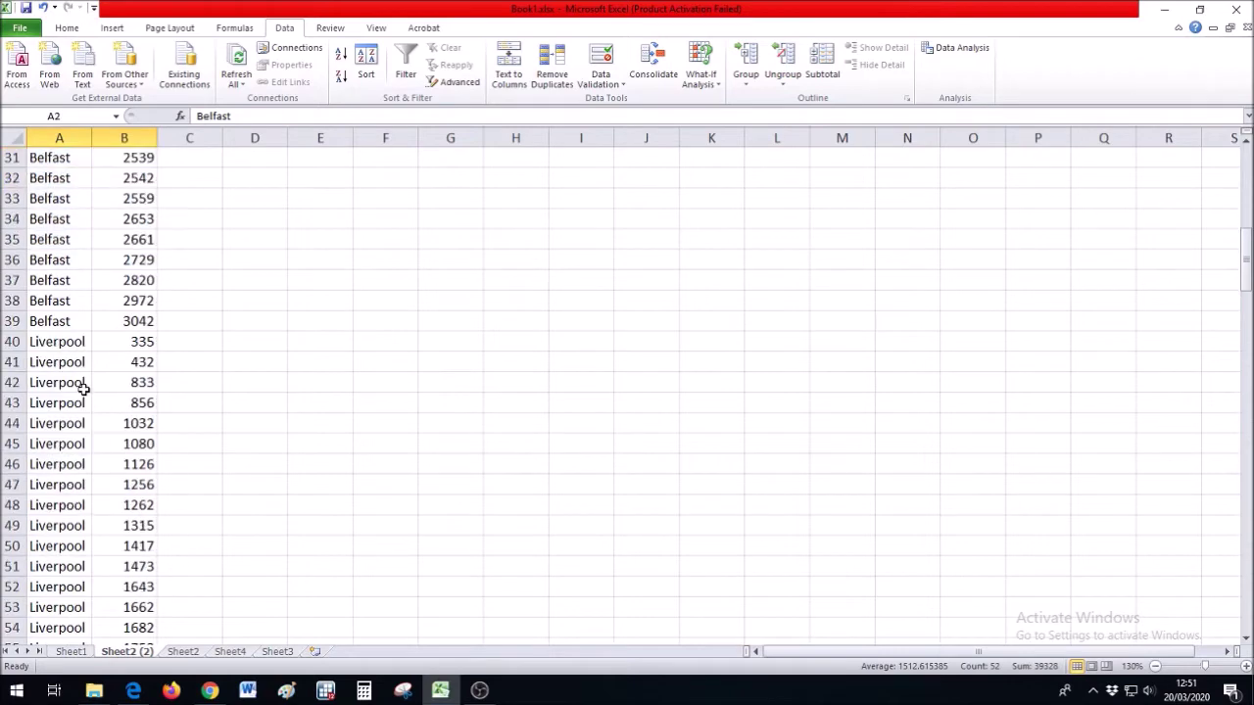
left_click_drag(73, 363, 68, 544)
scroll(75, 507, "down", 7)
scroll(75, 506, "down", 17)
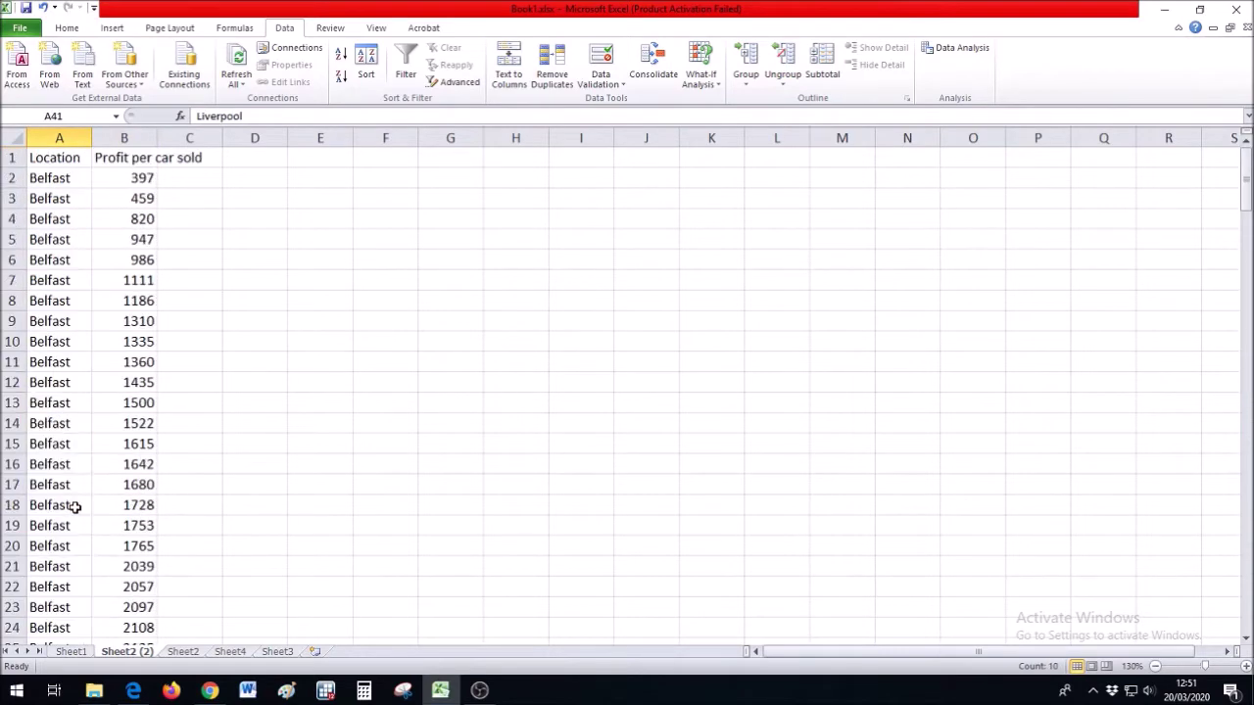
left_click(189, 177)
type("1")
key("Return")
type("2")
Step: Start the Liverpool numbering at C40 with 1 and 2
key("Return")
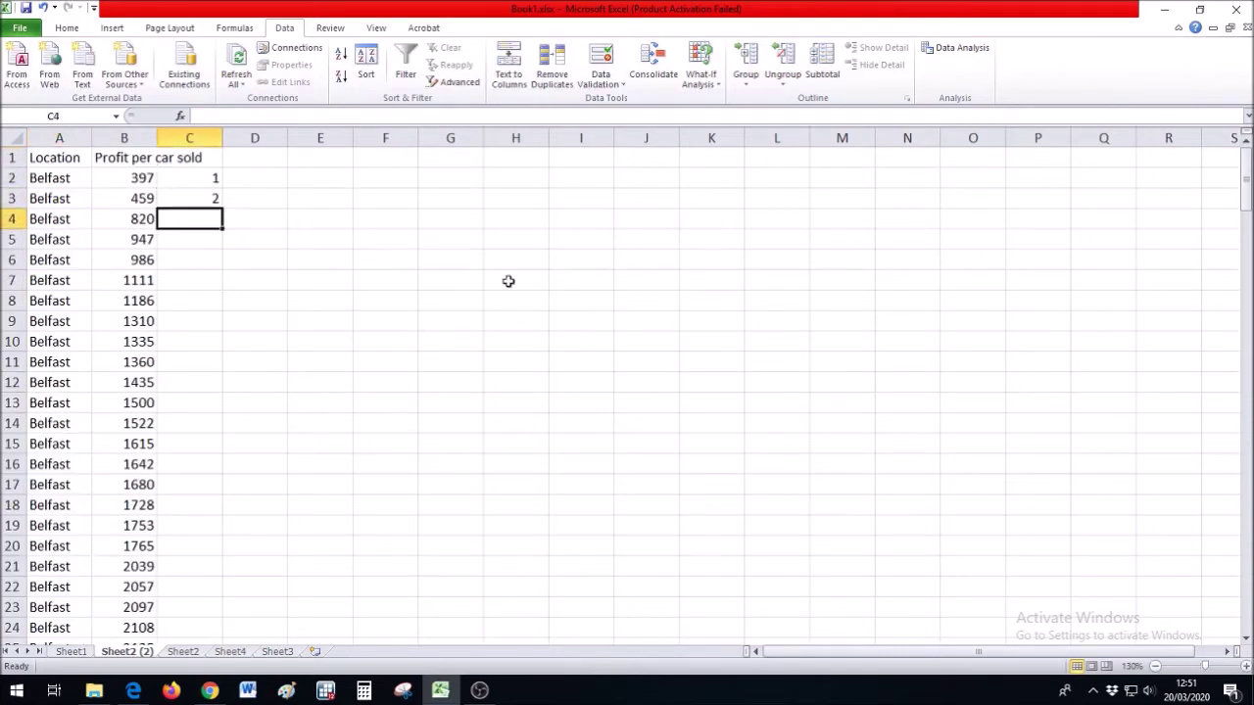
left_click_drag(189, 177, 189, 198)
left_click_drag(222, 209, 192, 599)
left_click(190, 200)
type("1")
key("Return")
type("2")
scroll(188, 372, "down", 5)
Step: Paste the four location names into E4 under the Frequency table heading
left_click_drag(189, 321, 182, 336)
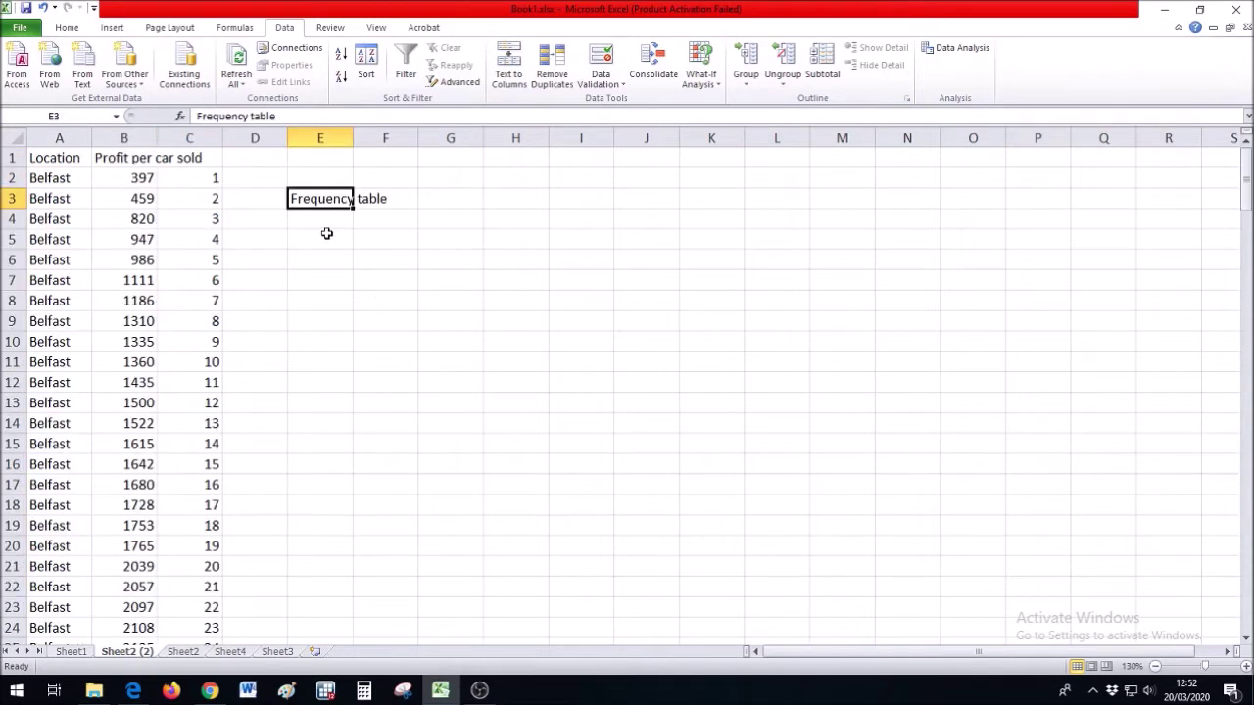
left_click(320, 218)
type("Belfast Liverpool London Newcastle")
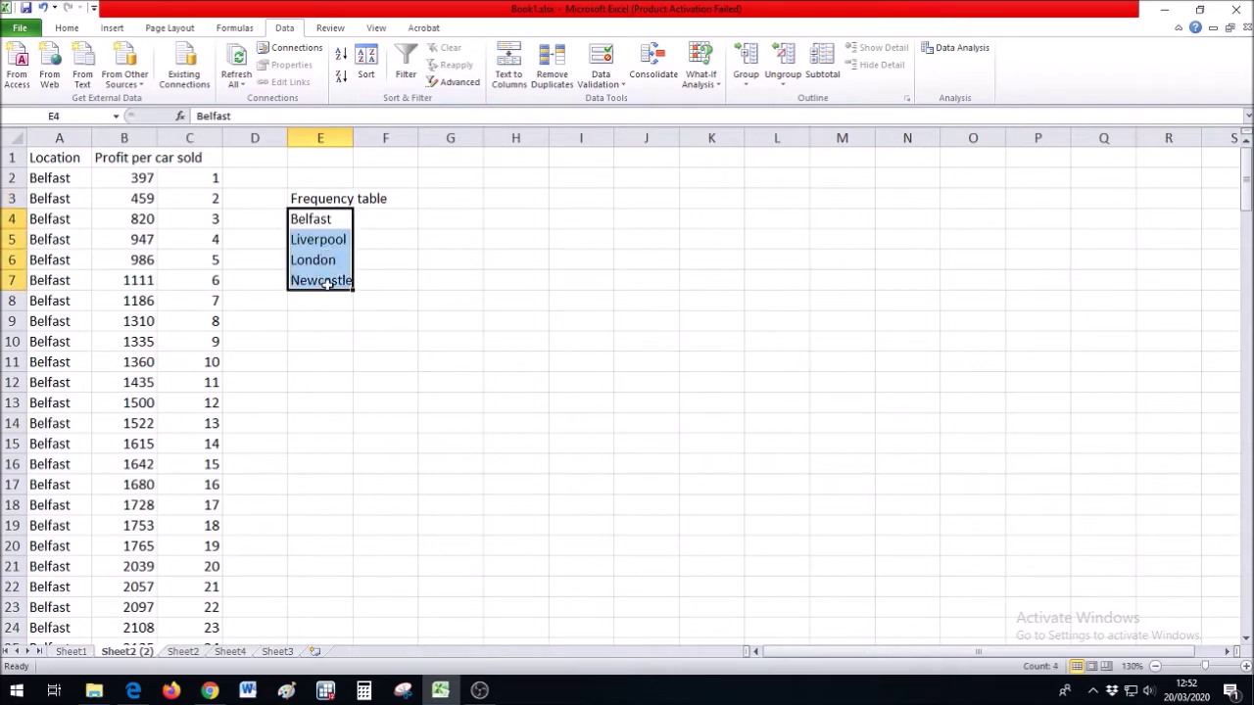
Step: Enter the counts Belfast 38, Liverpool 41, London 51 and Newcastle 50 in F4:F7
left_click(376, 216)
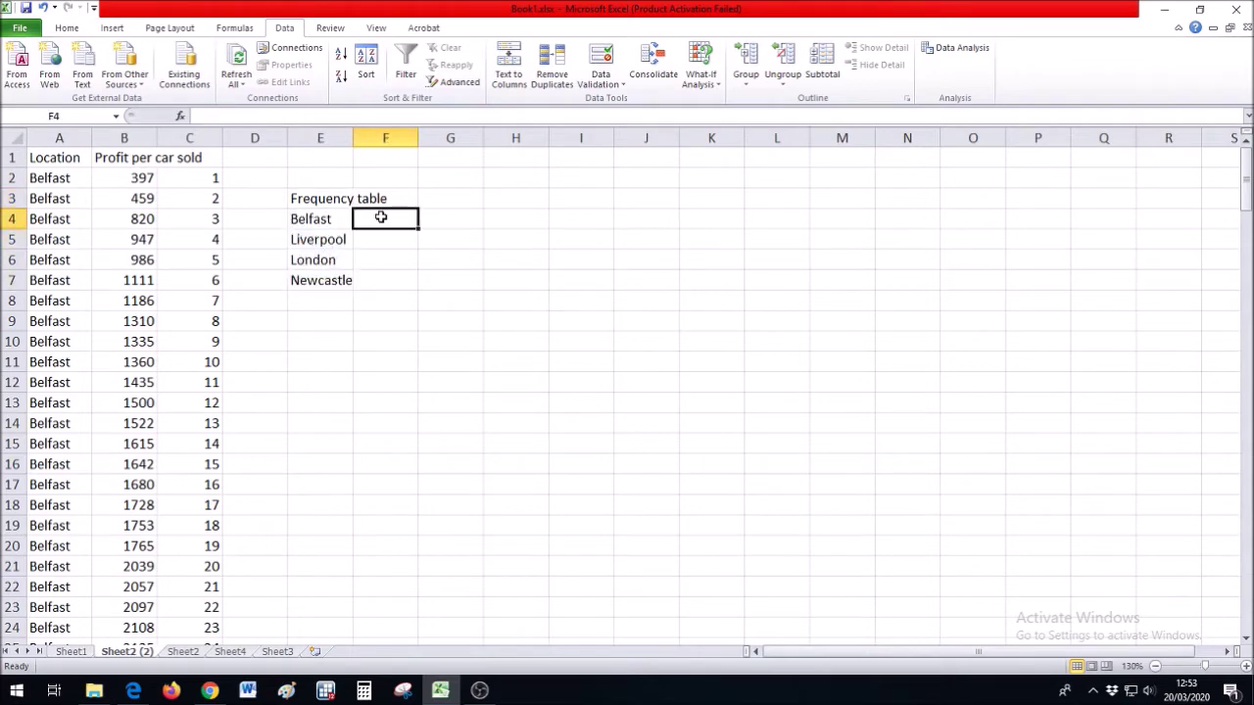
scroll(88, 443, "down", 7)
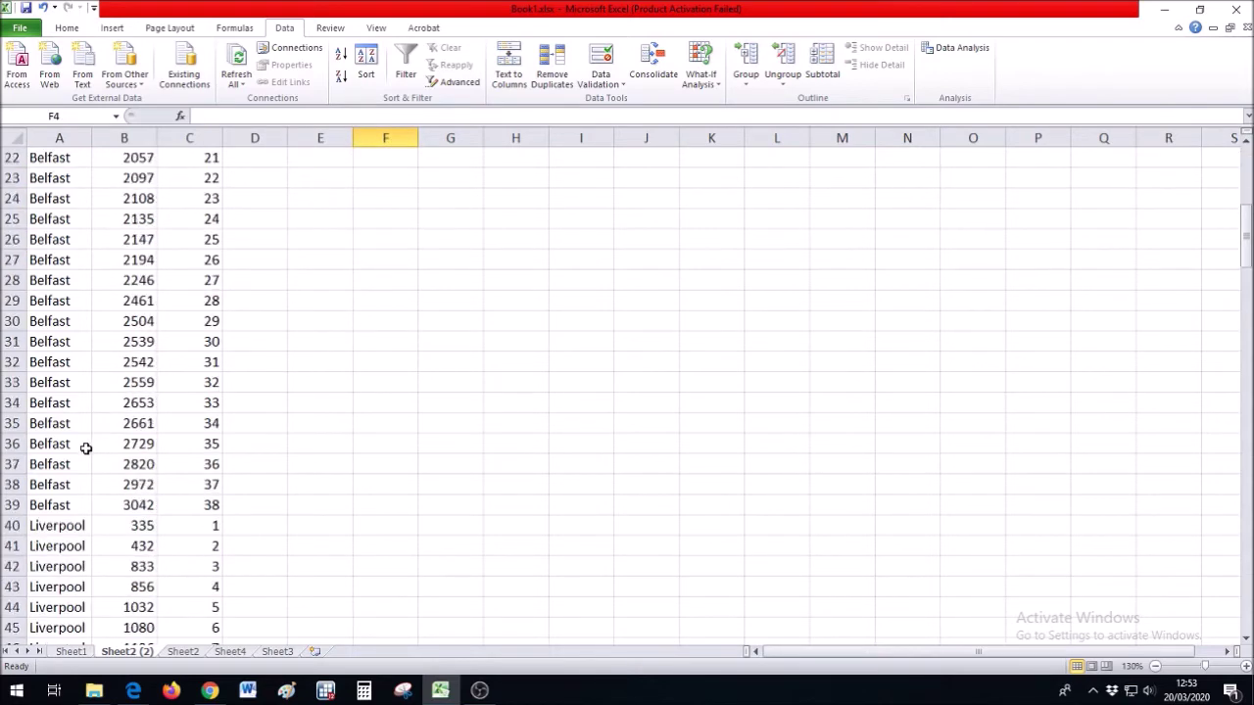
scroll(288, 428, "up", 7)
type("38")
key("Return")
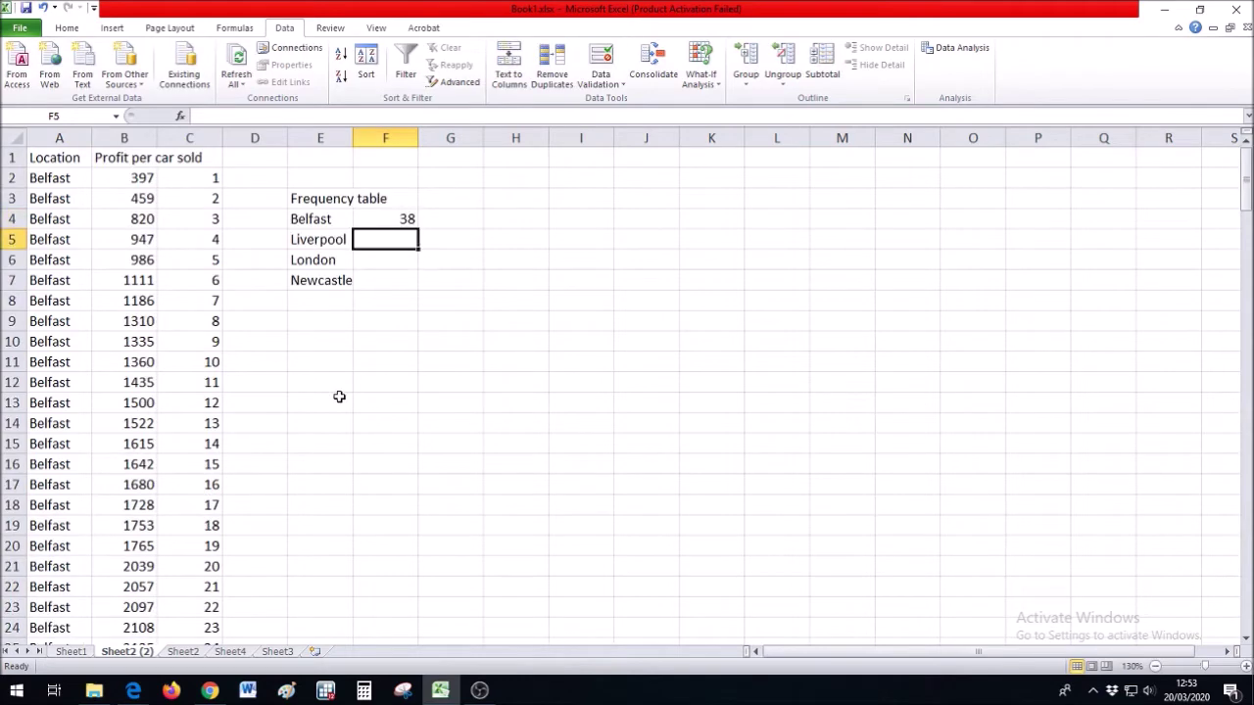
scroll(286, 442, "down", 20)
scroll(286, 443, "up", 20)
type("41")
key("Return")
scroll(286, 444, "down", 20)
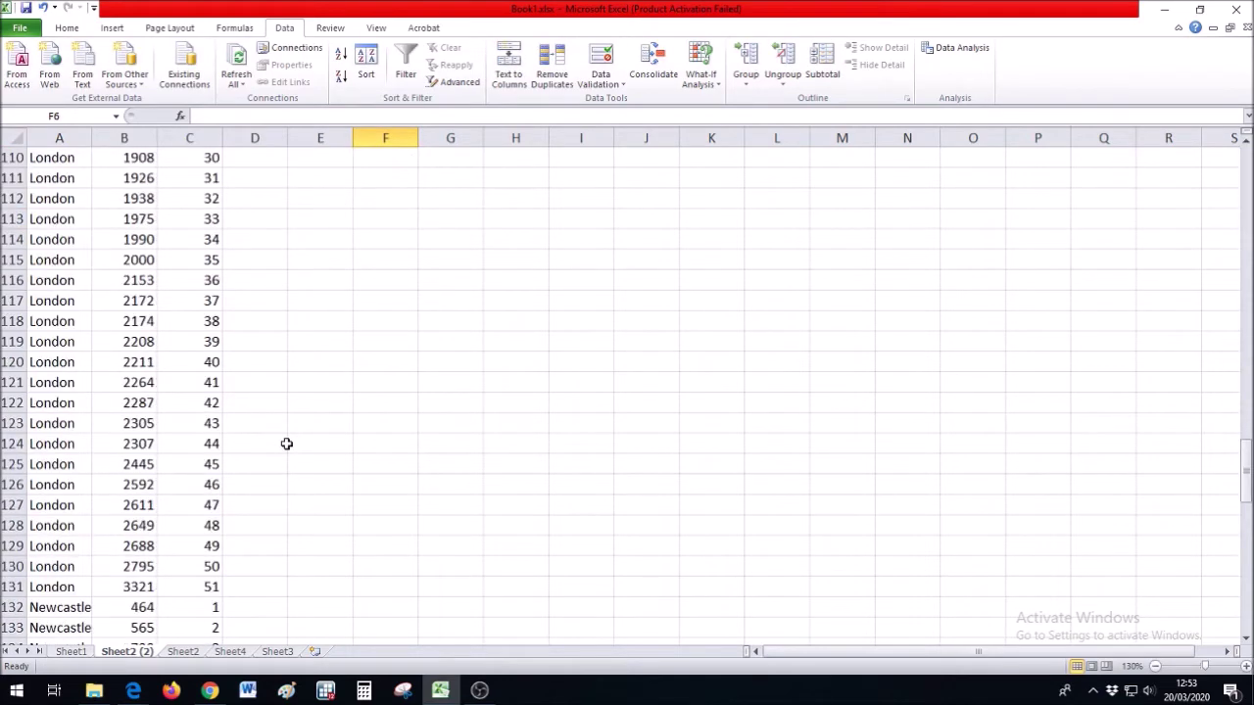
scroll(286, 444, "up", 20)
type("51")
key("Return")
scroll(286, 443, "down", 20)
scroll(286, 443, "up", 20)
type("50")
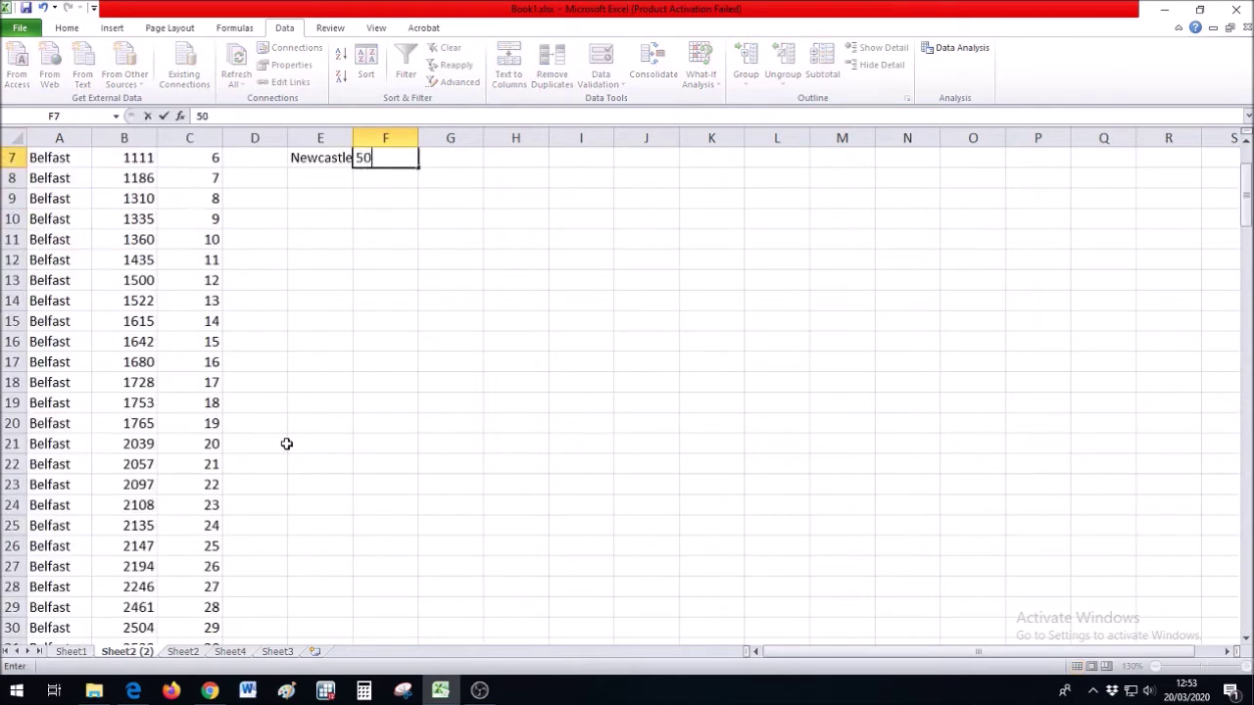
key("Return")
Step: Select the finished frequency table and return to the Sheet1 notes
scroll(285, 442, "up", 2)
left_click_drag(303, 198, 385, 280)
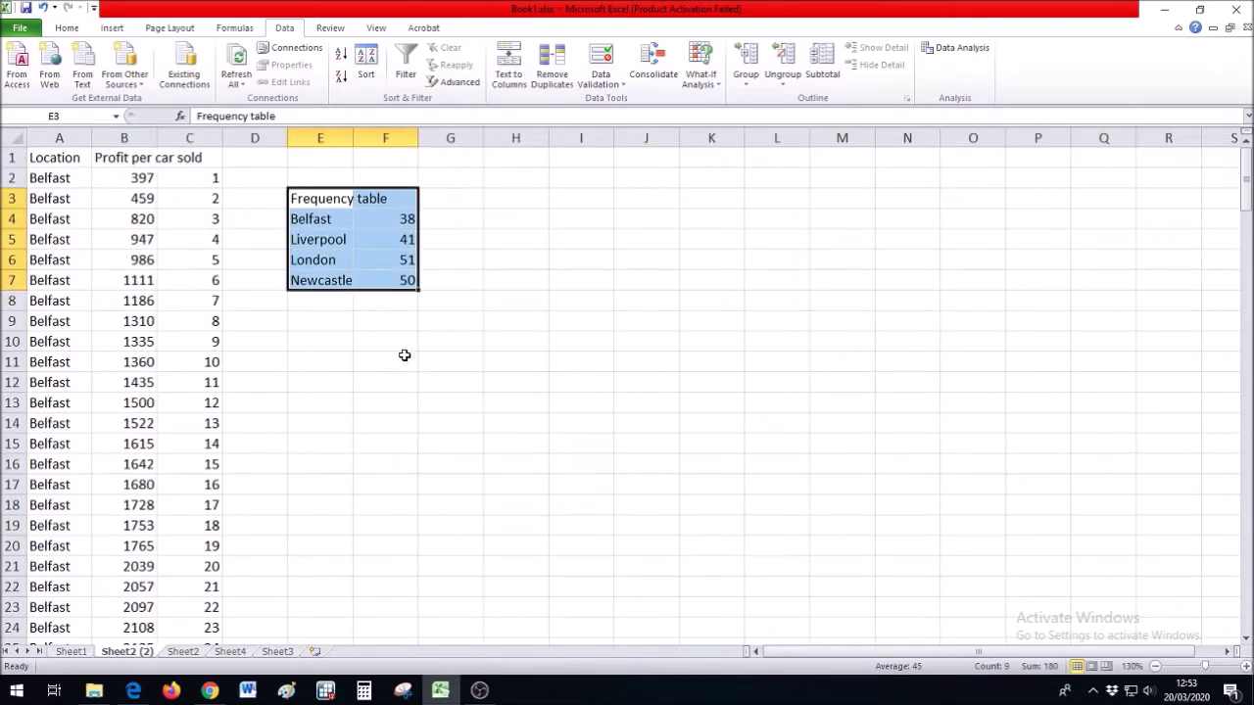
left_click(74, 651)
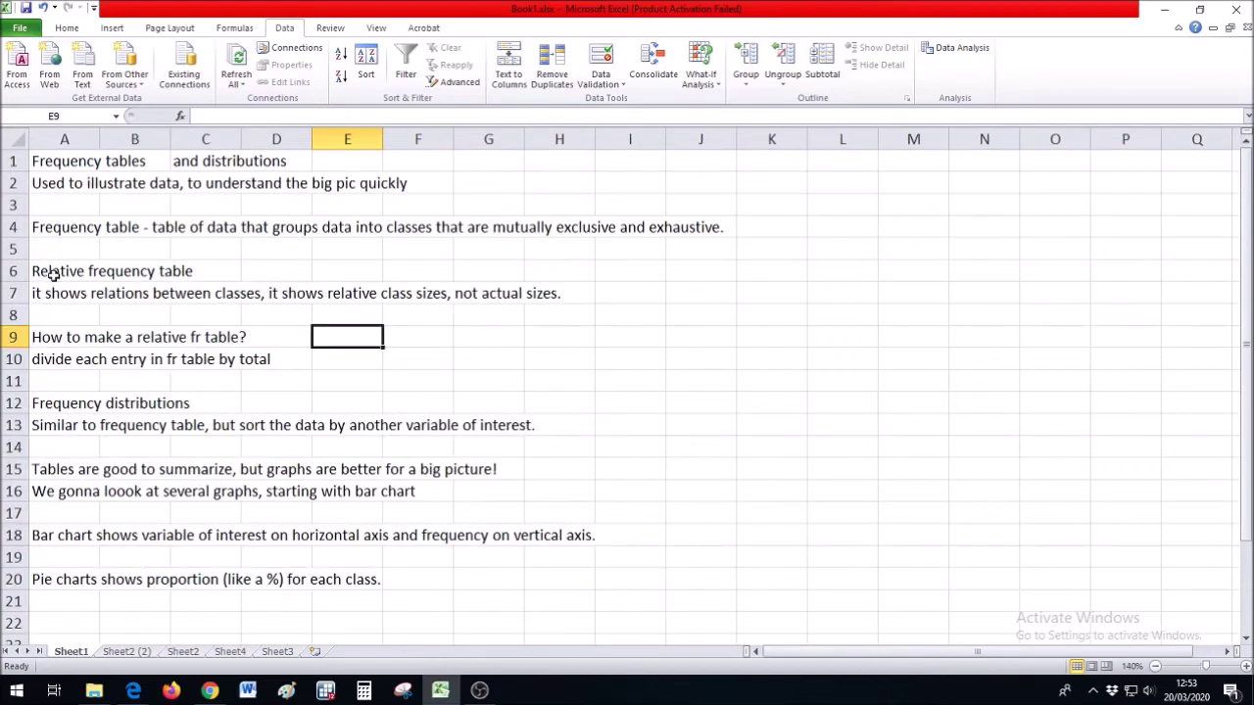
Step: Read the relative frequency notes on Sheet1, then return to Sheet2 (2)
left_click_drag(54, 271, 355, 310)
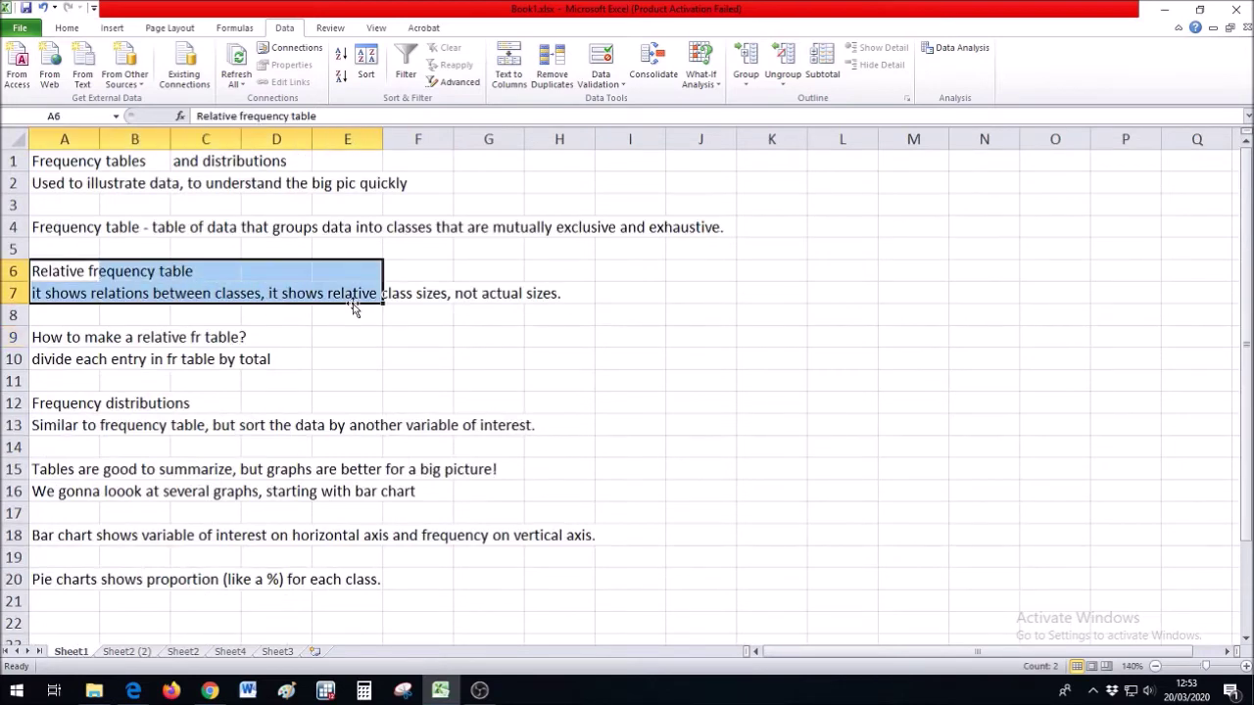
left_click(421, 346)
left_click_drag(44, 293, 578, 294)
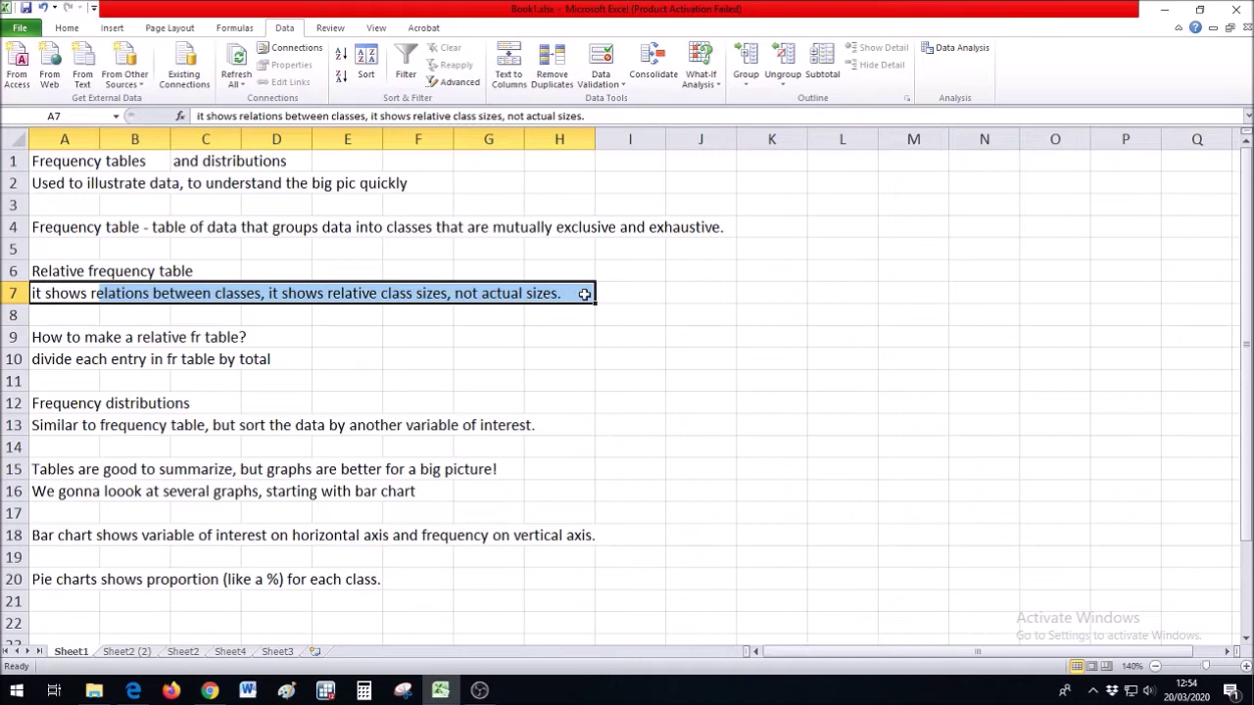
left_click(130, 651)
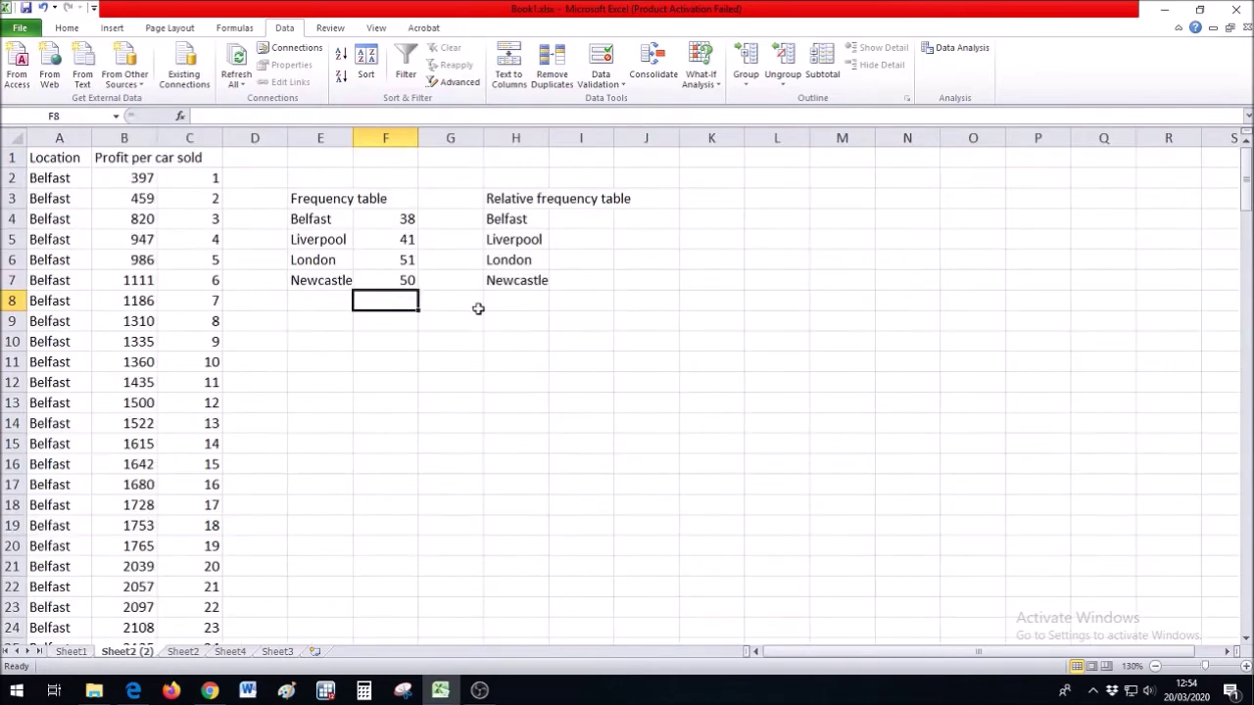
Step: Total the counts F4:F7 with AutoSum in F8, giving 180
left_click_drag(519, 201, 557, 274)
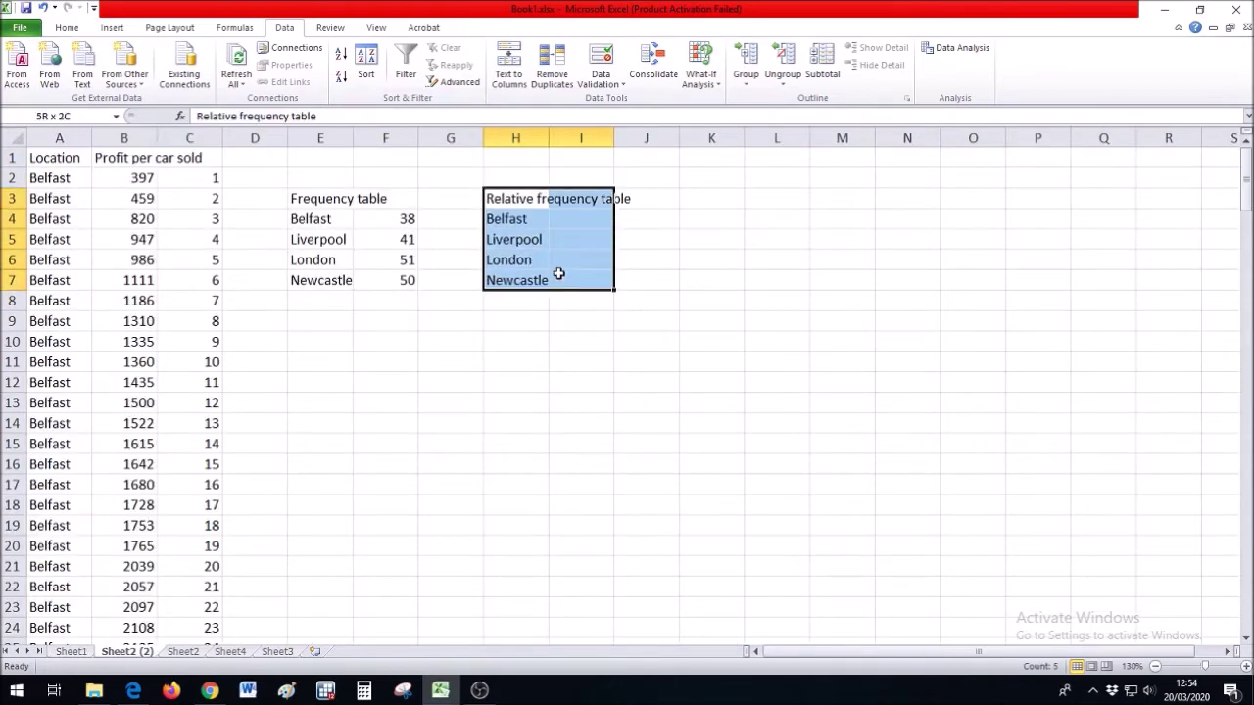
left_click(408, 301)
left_click(386, 217)
left_click(389, 240)
left_click(387, 256)
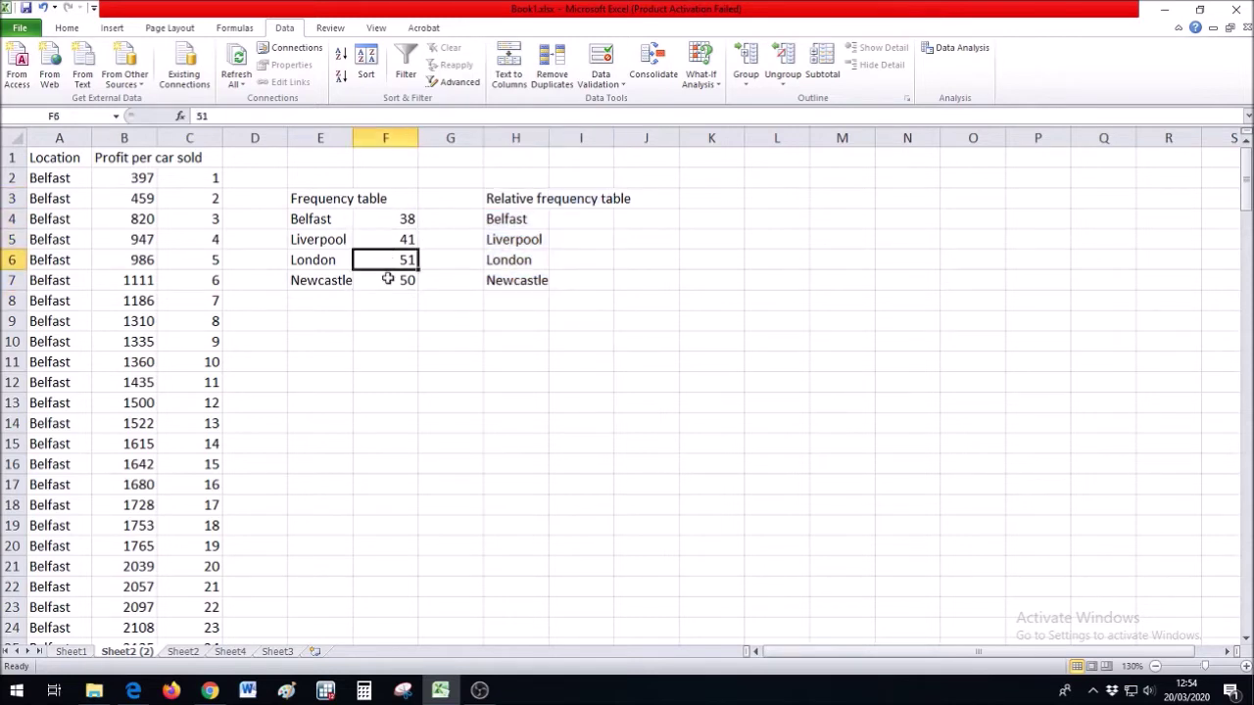
left_click(389, 280)
left_click(384, 304)
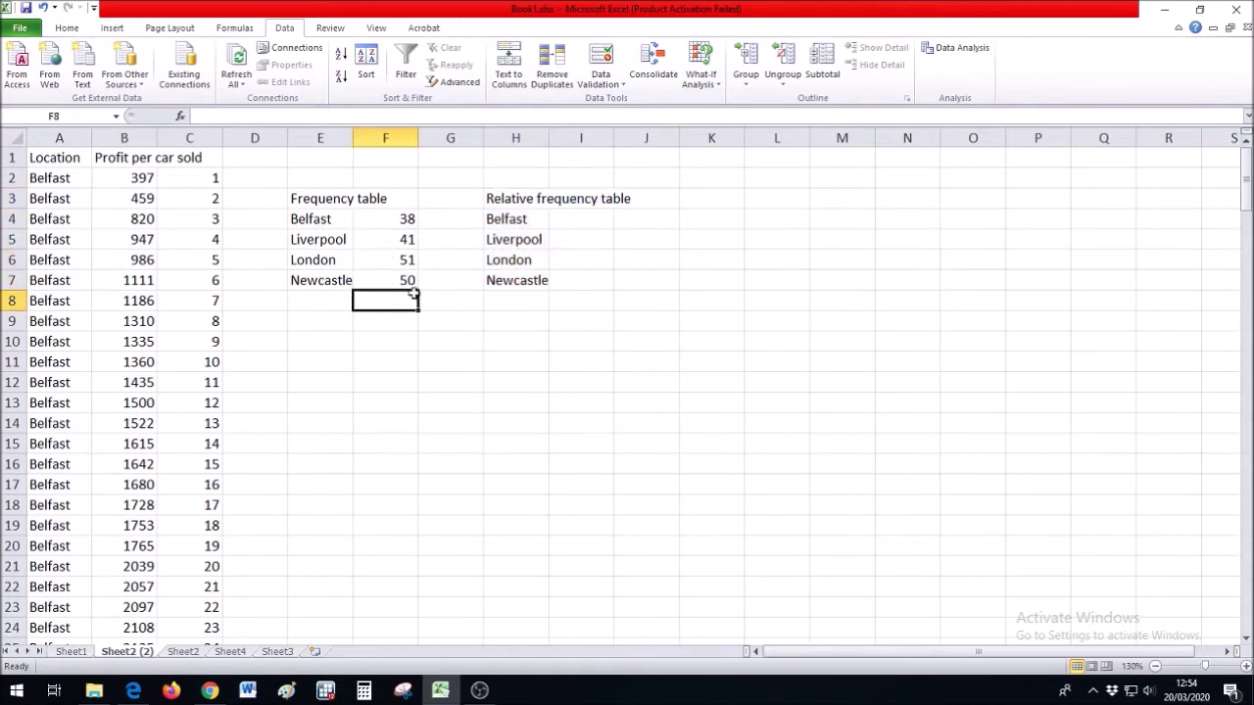
left_click(66, 27)
left_click(1105, 47)
key("Return")
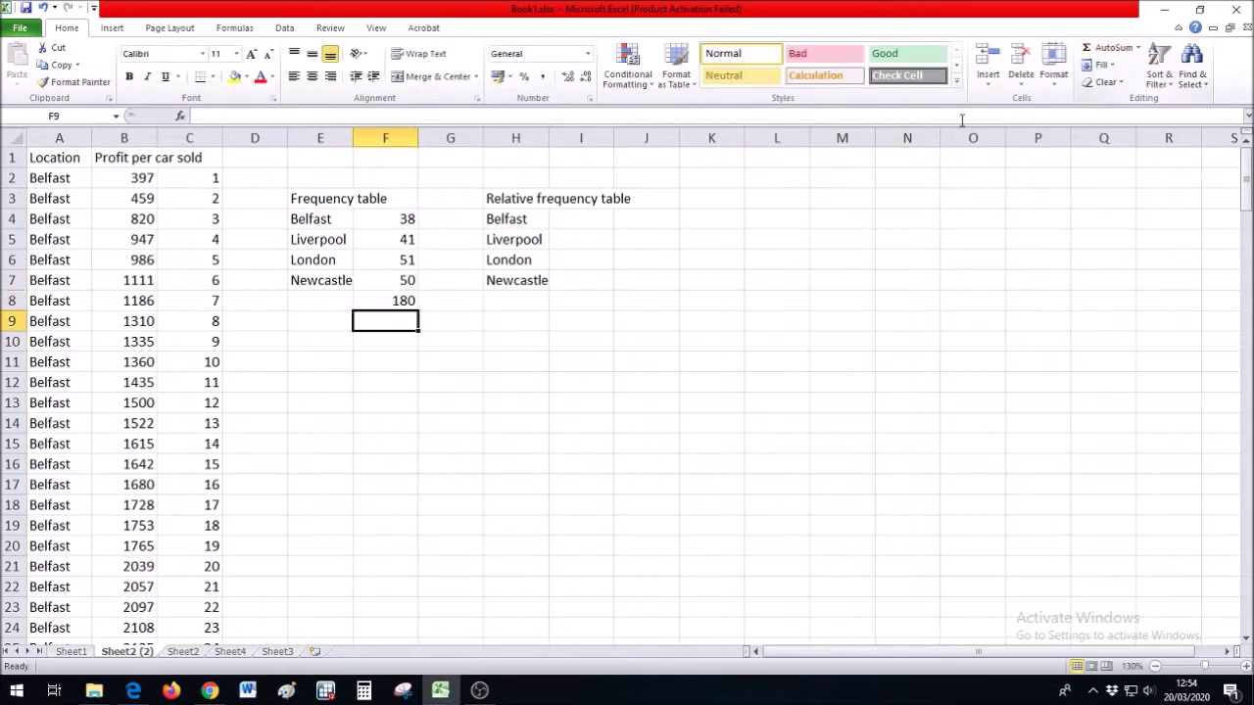
Step: Enter =F4/$F$8 in I4 and fill it down to I7 for the relative frequencies
left_click(563, 216)
type("=")
left_click(389, 220)
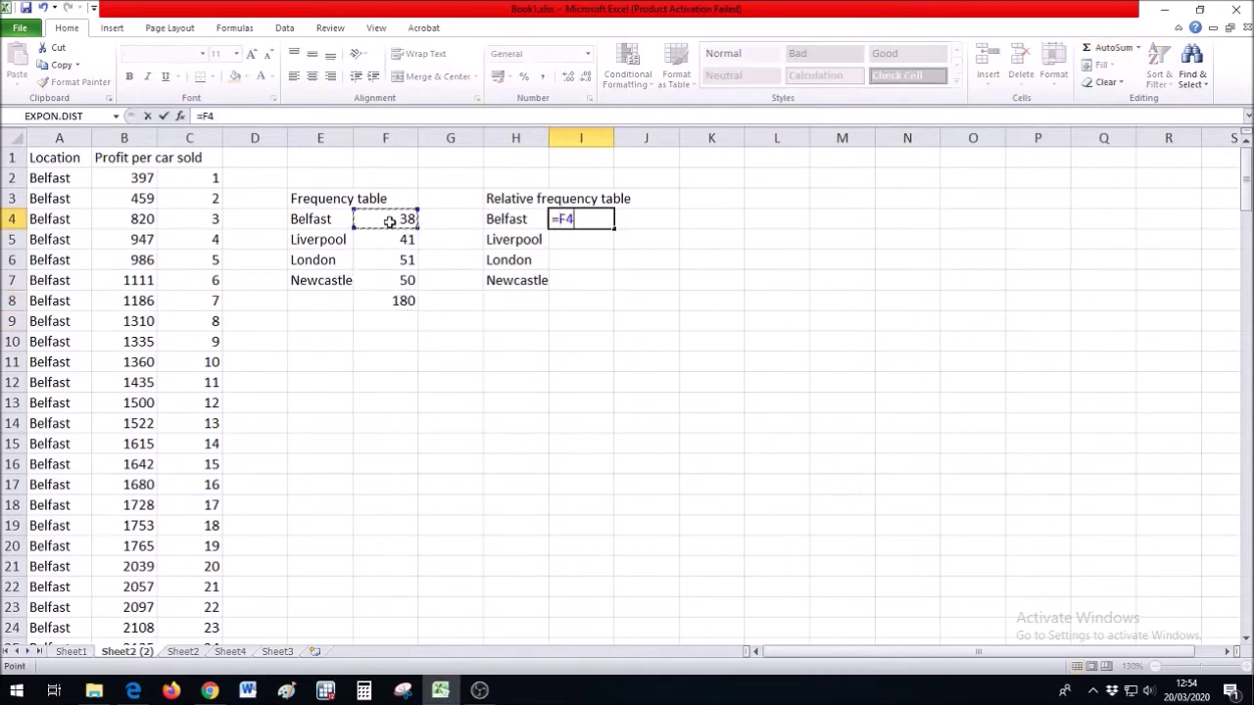
type("/")
left_click(394, 301)
key("F4")
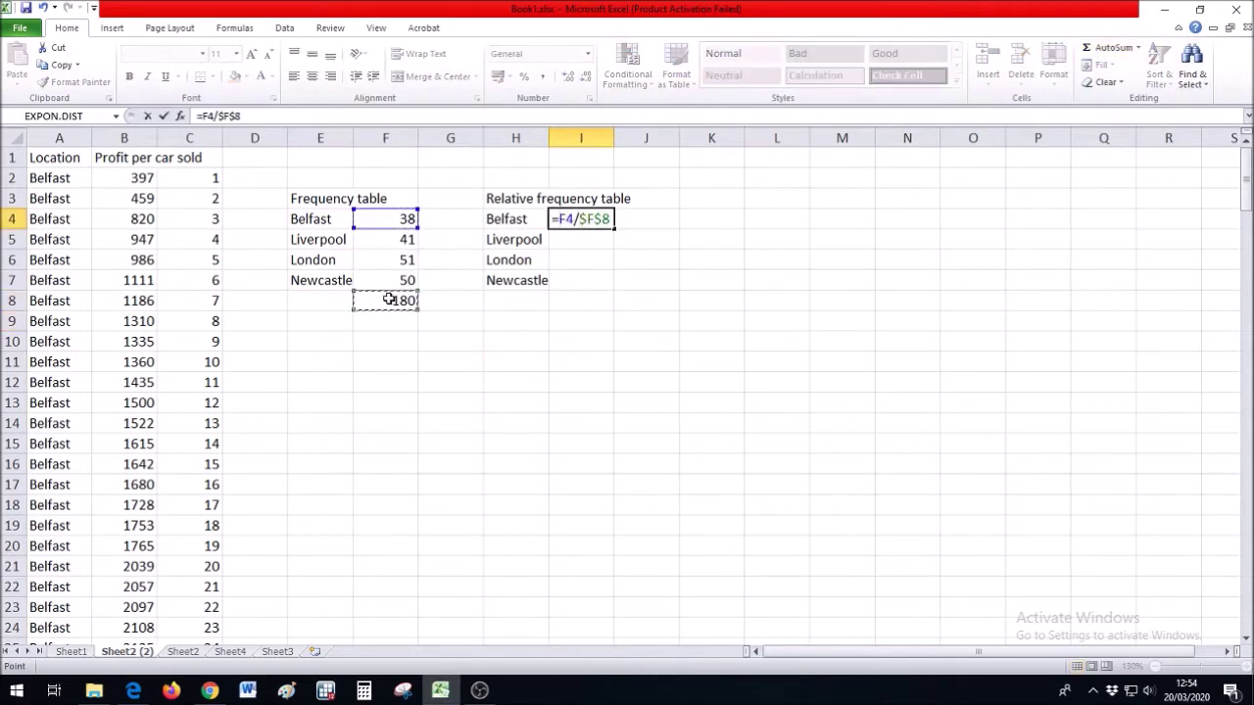
key("Return")
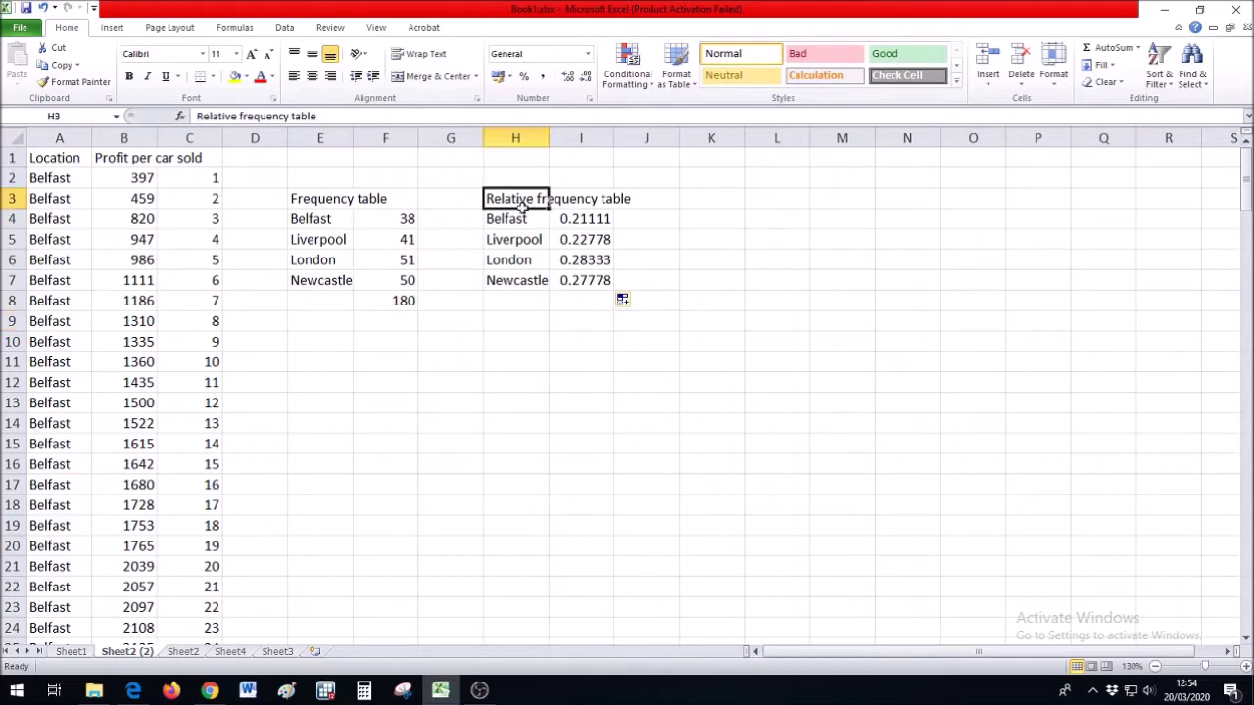
left_click_drag(529, 199, 580, 277)
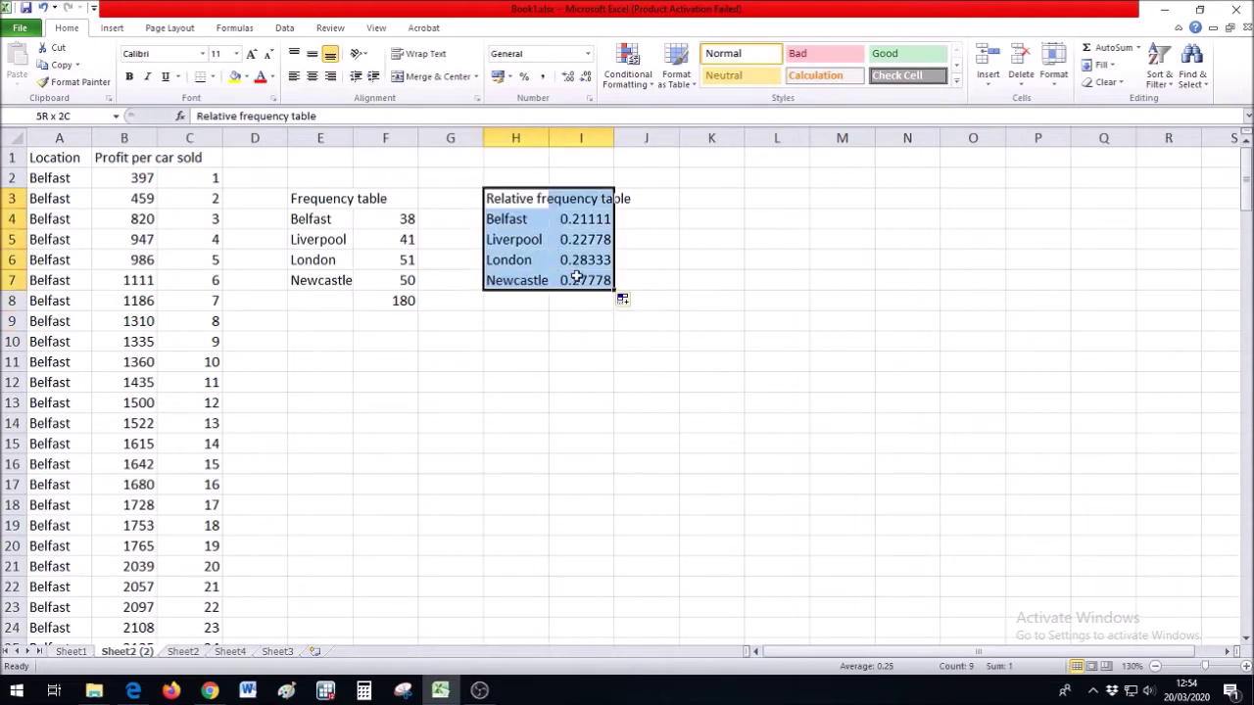
left_click(692, 239)
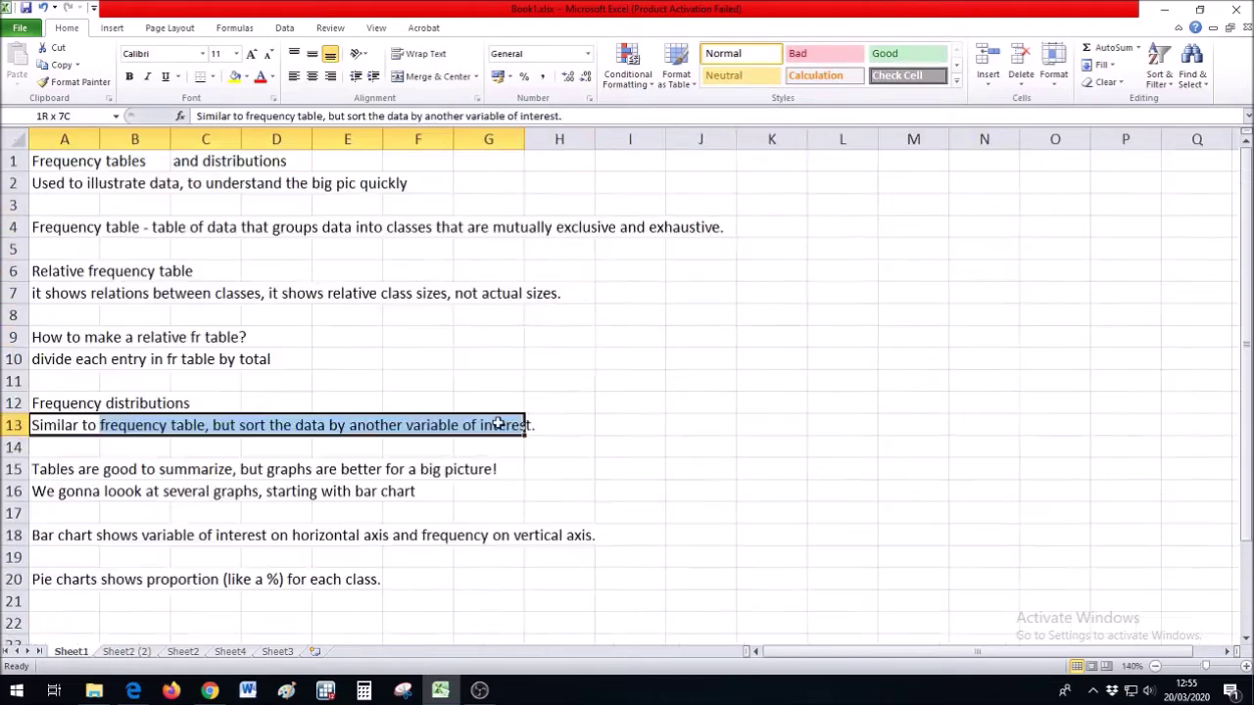
Step: Highlight the row 13 frequency distributions note, then go to Sheet2 (2) and select column B
left_click_drag(503, 422, 539, 425)
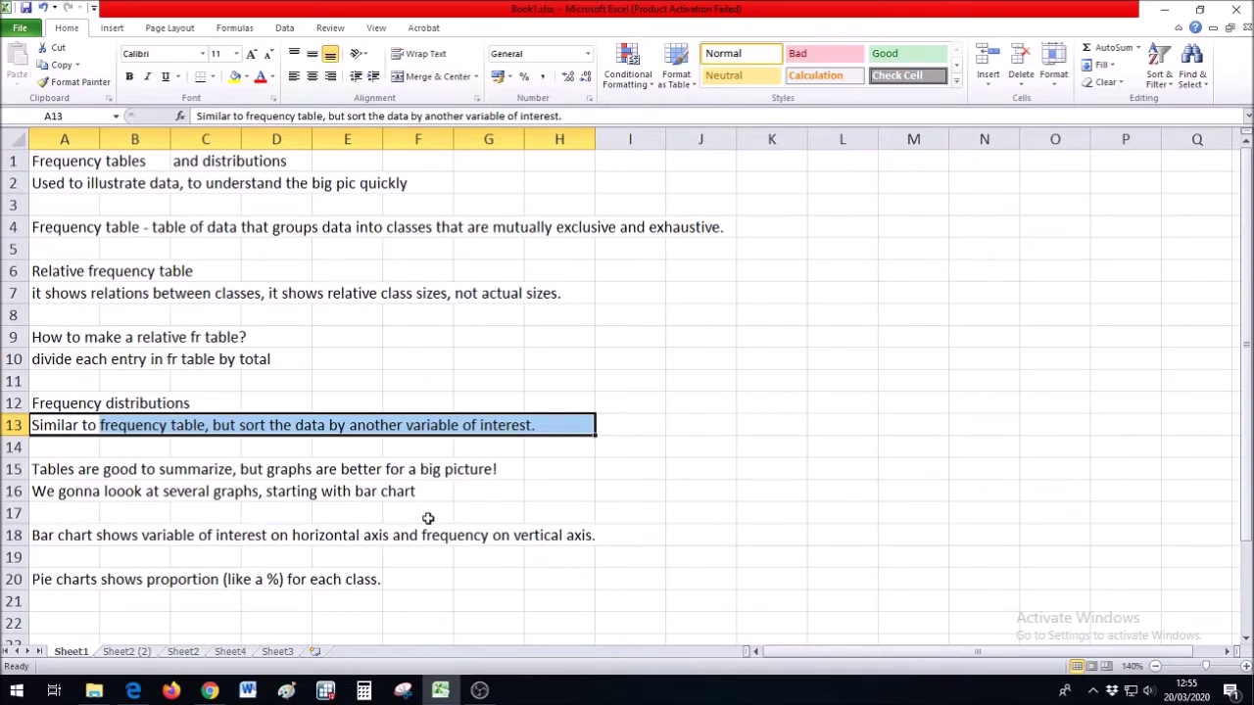
left_click(129, 651)
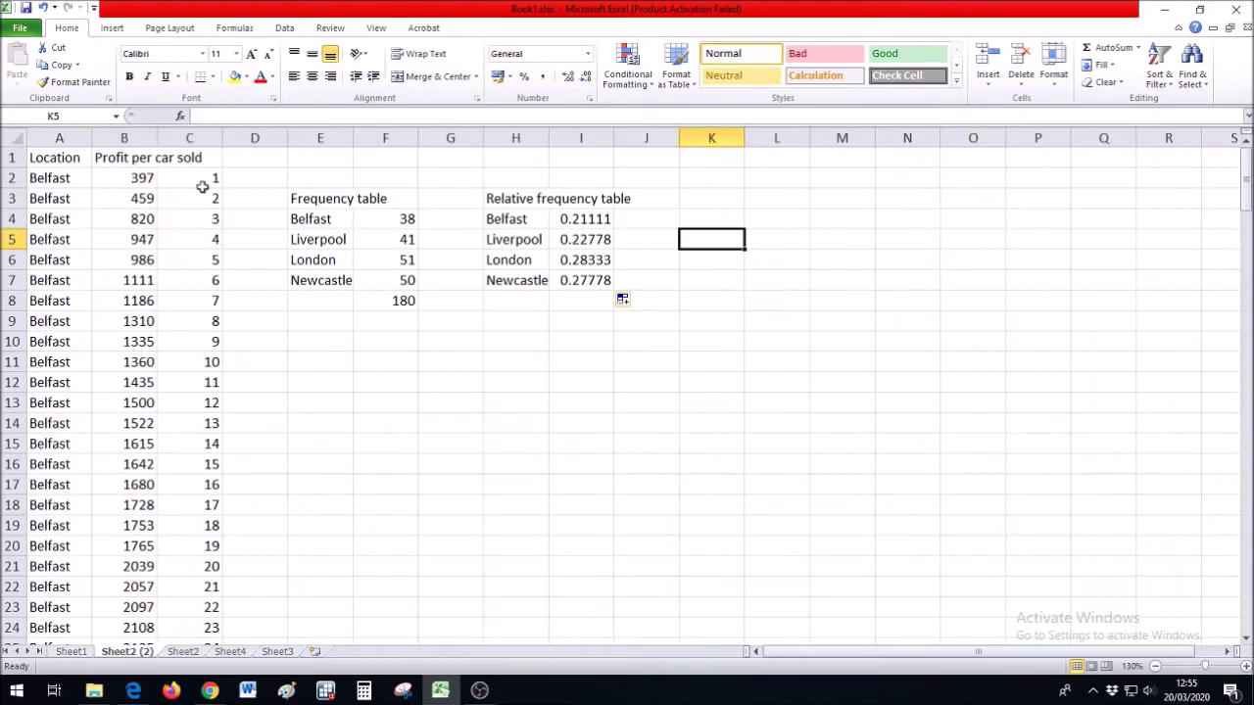
left_click(126, 139)
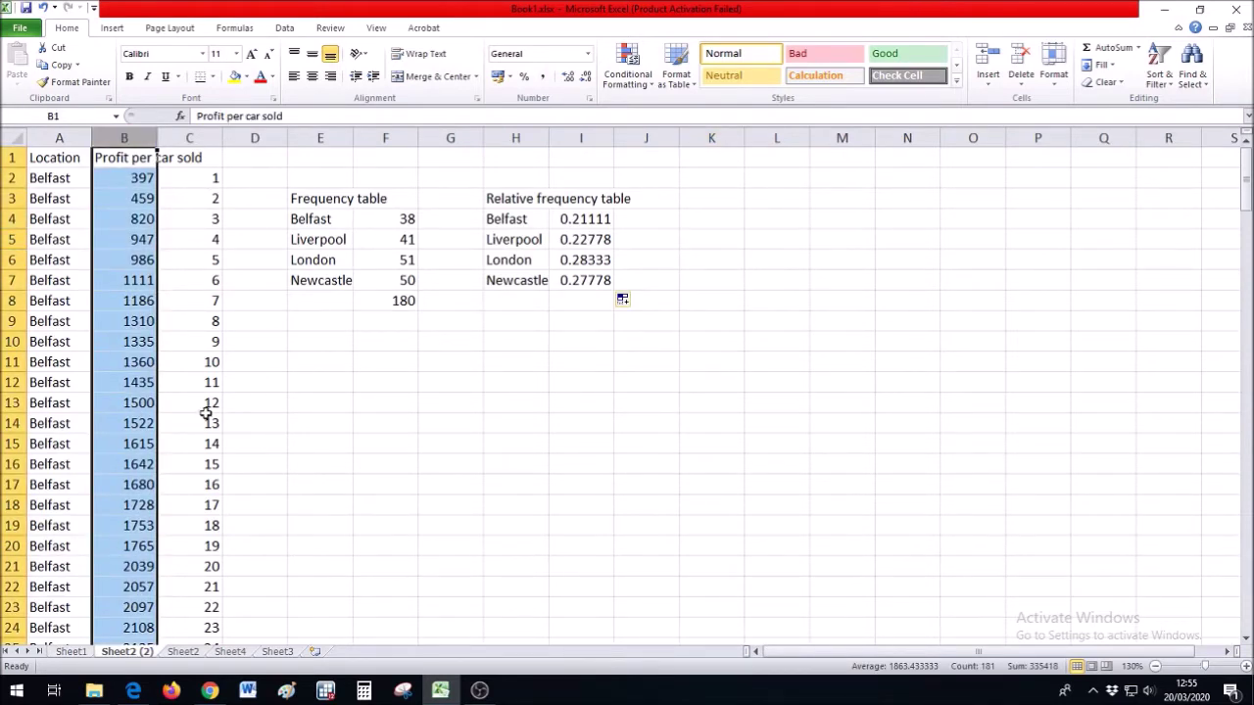
Step: Clear columns C through I, removing the numbering and both frequency tables
left_click_drag(73, 261, 49, 541)
scroll(40, 473, "down", 7)
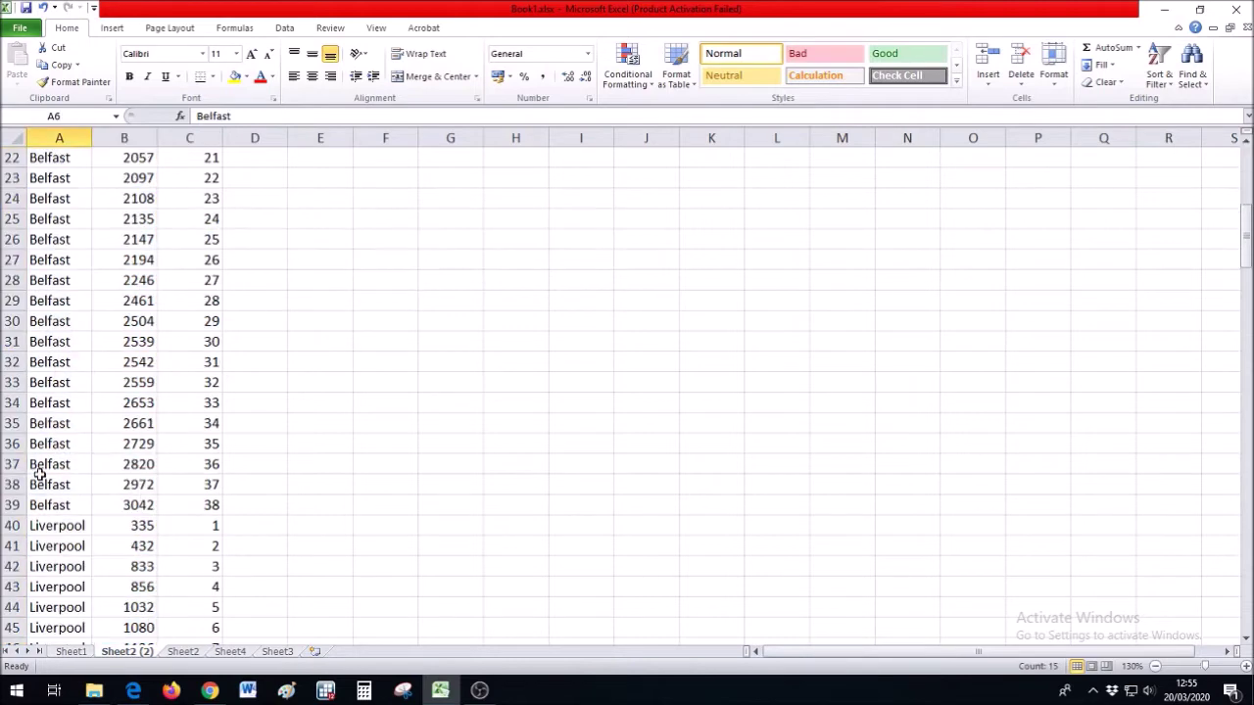
left_click_drag(49, 361, 84, 604)
scroll(112, 460, "up", 7)
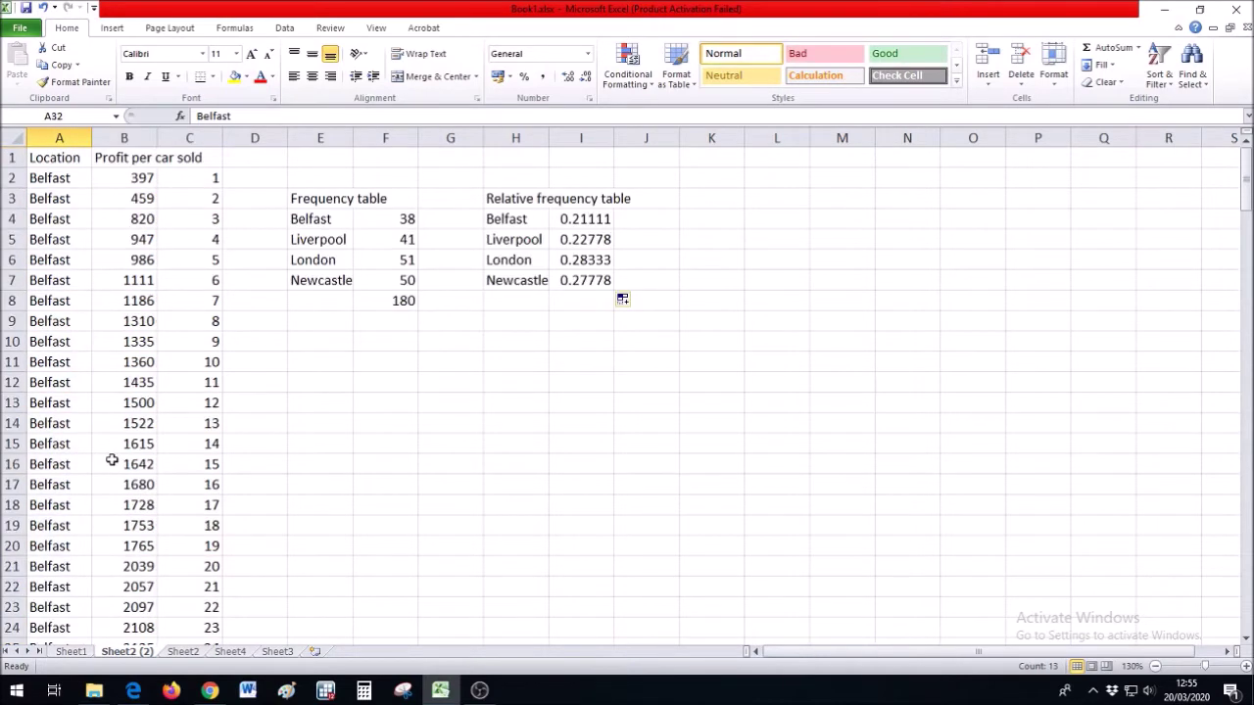
left_click(711, 442)
left_click_drag(196, 138, 605, 168)
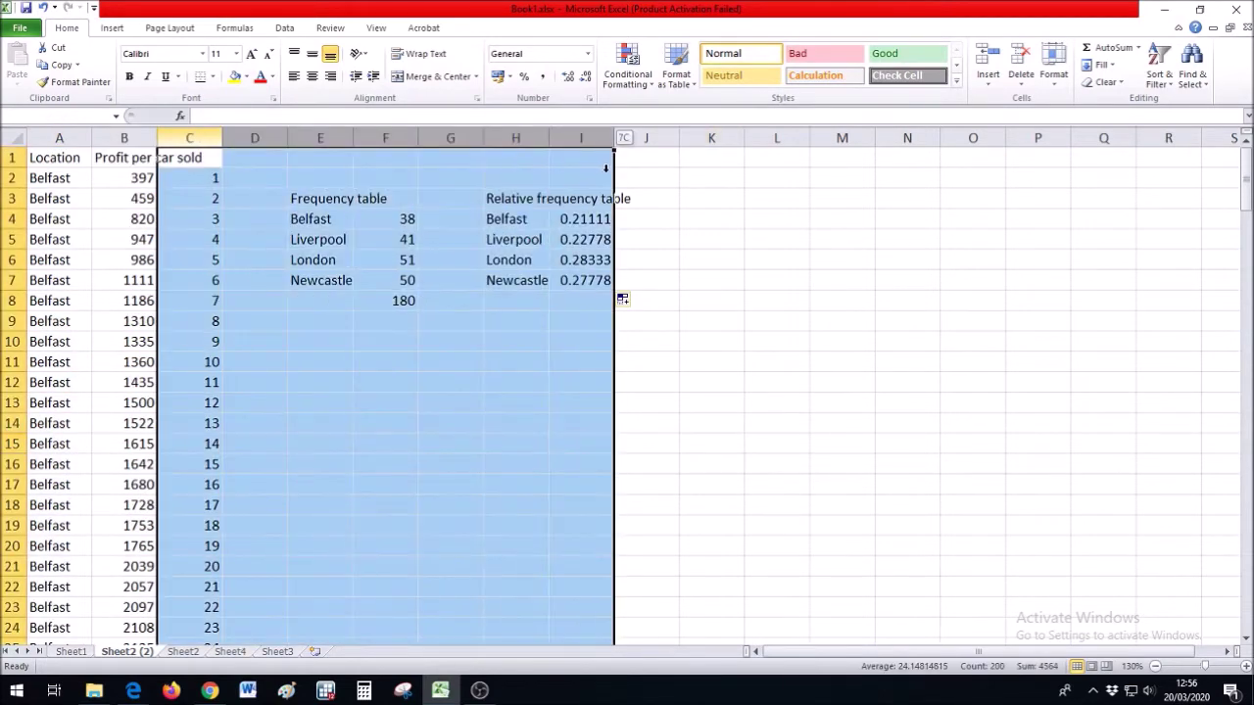
key("Delete")
left_click(394, 301)
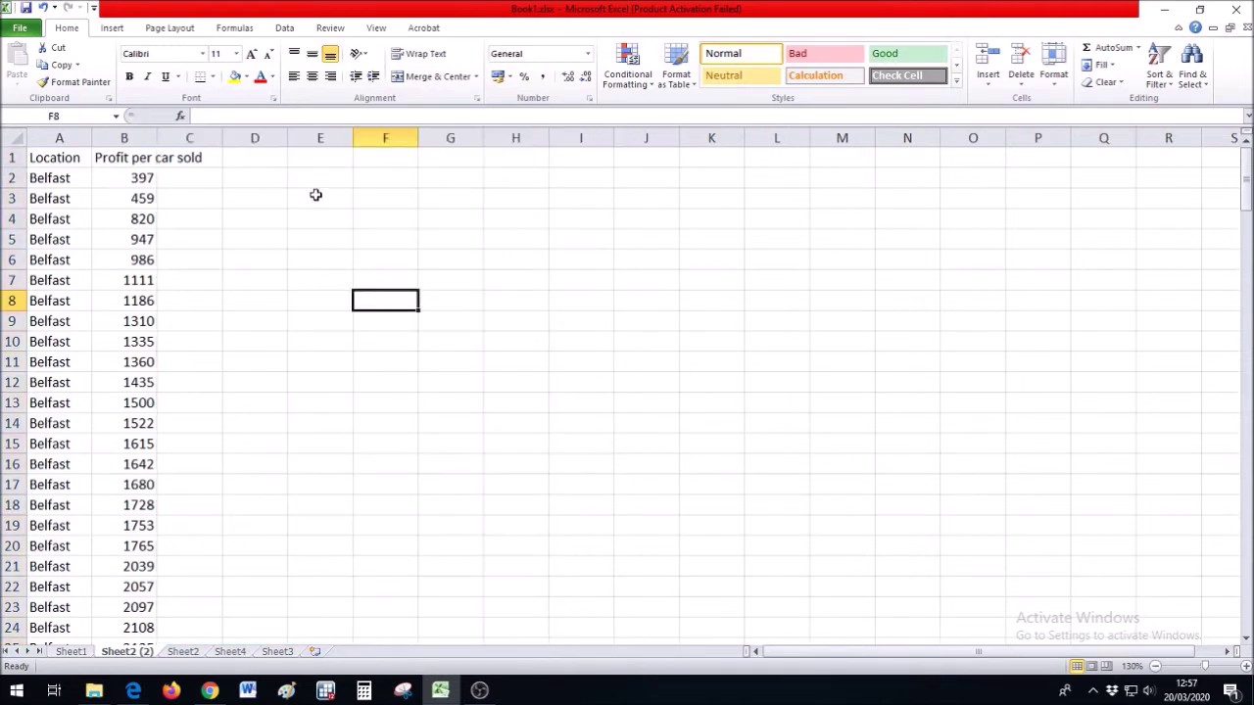
left_click(314, 161)
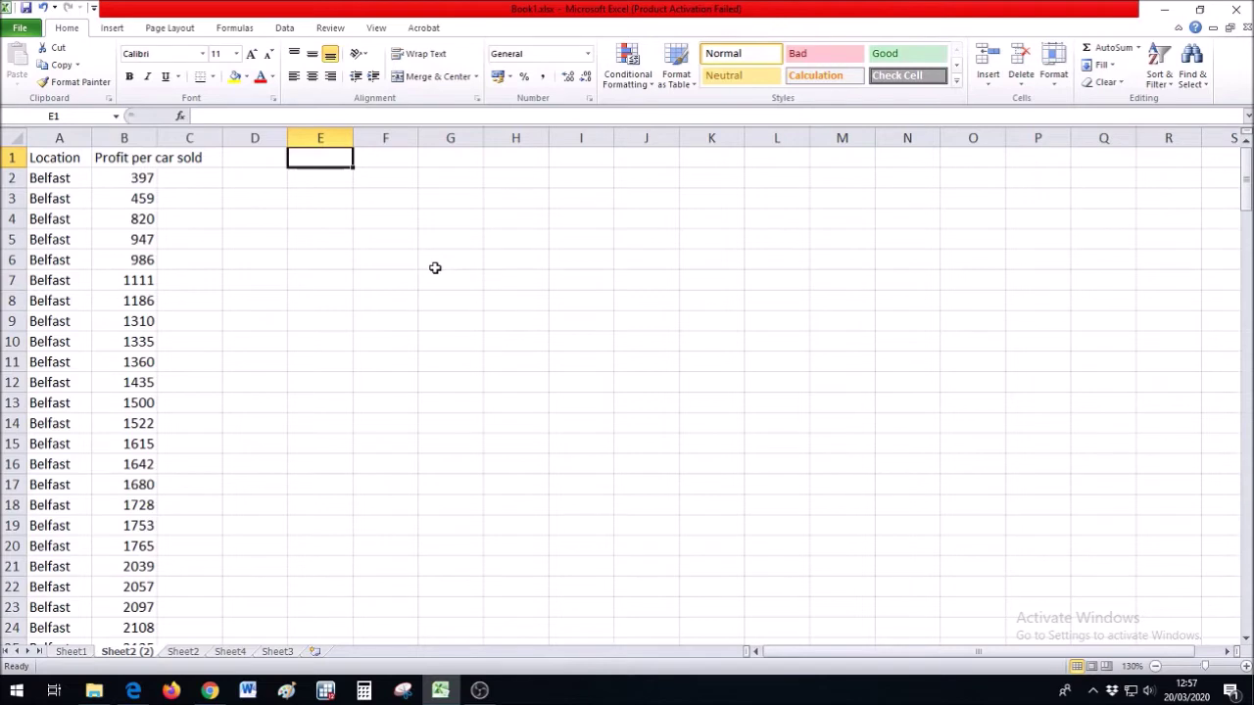
type("=min(")
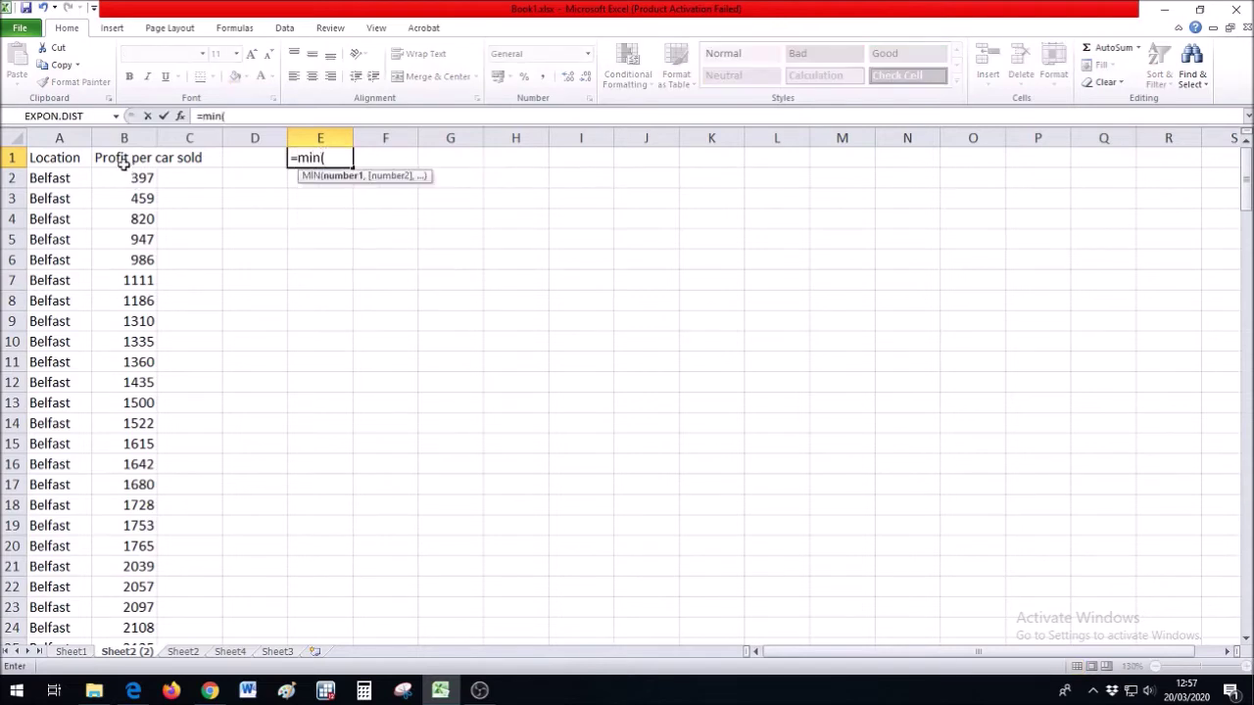
left_click(125, 138)
type(")")
key("Return")
type("=ma")
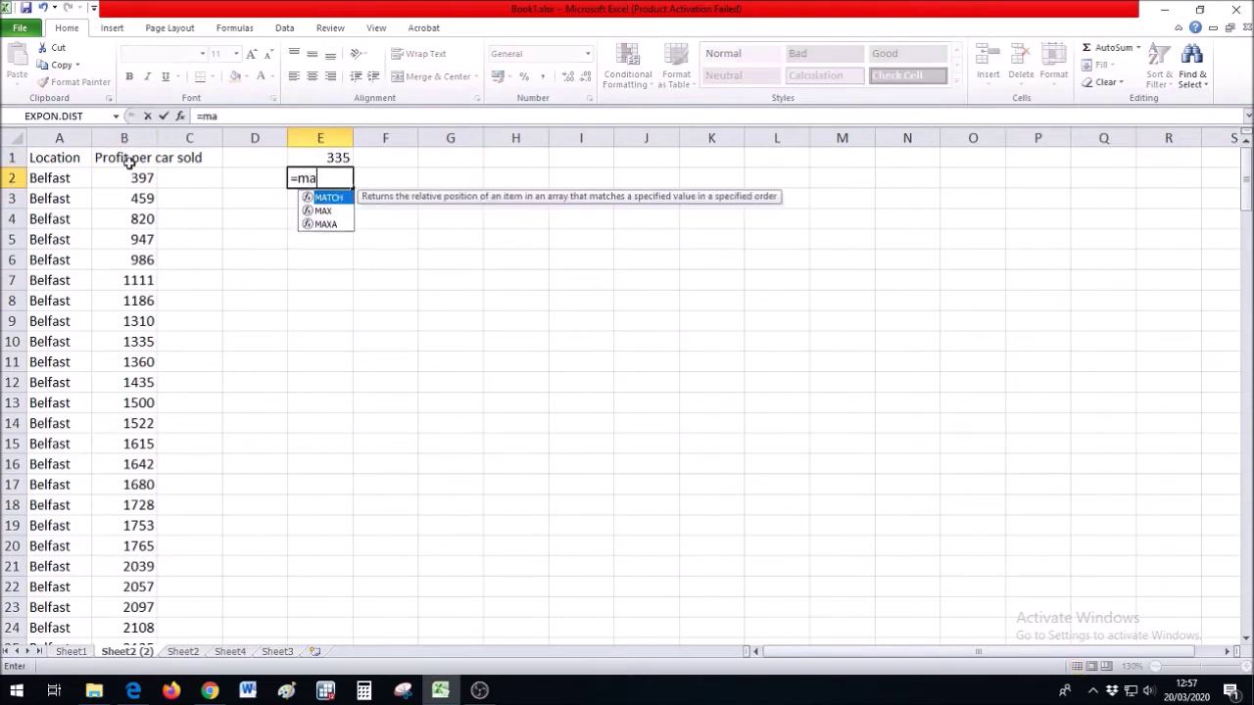
type("x(")
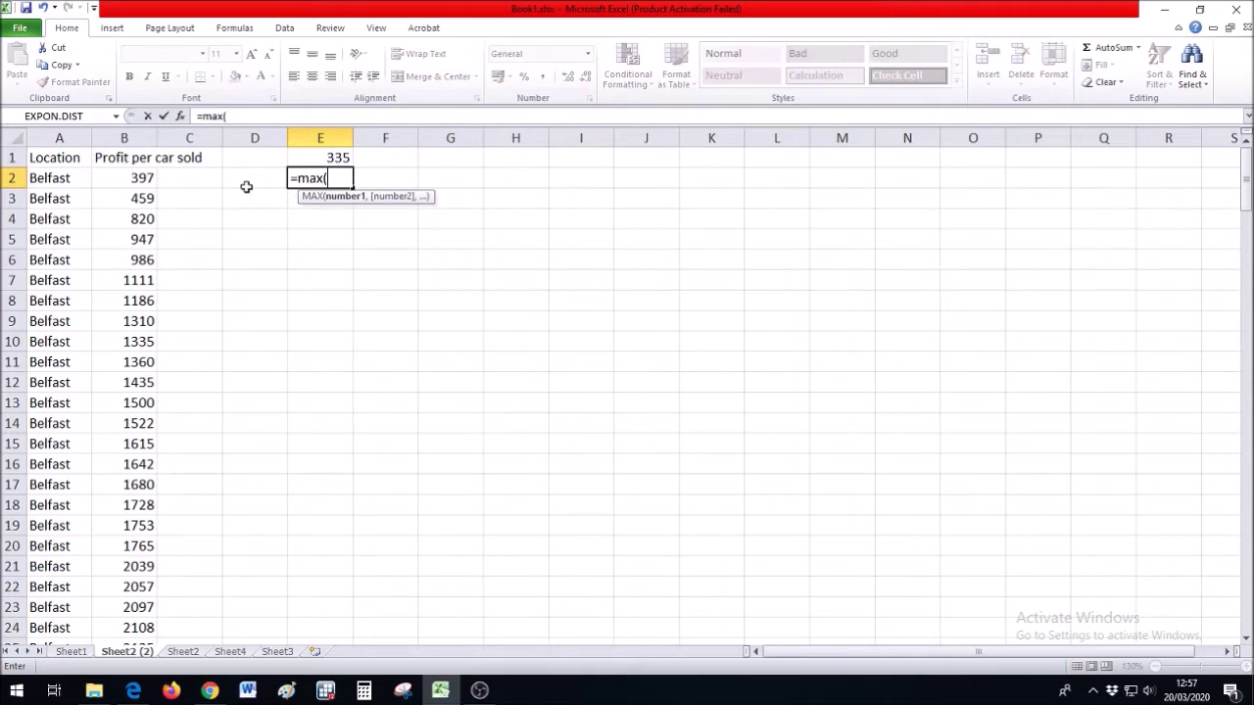
left_click(132, 133)
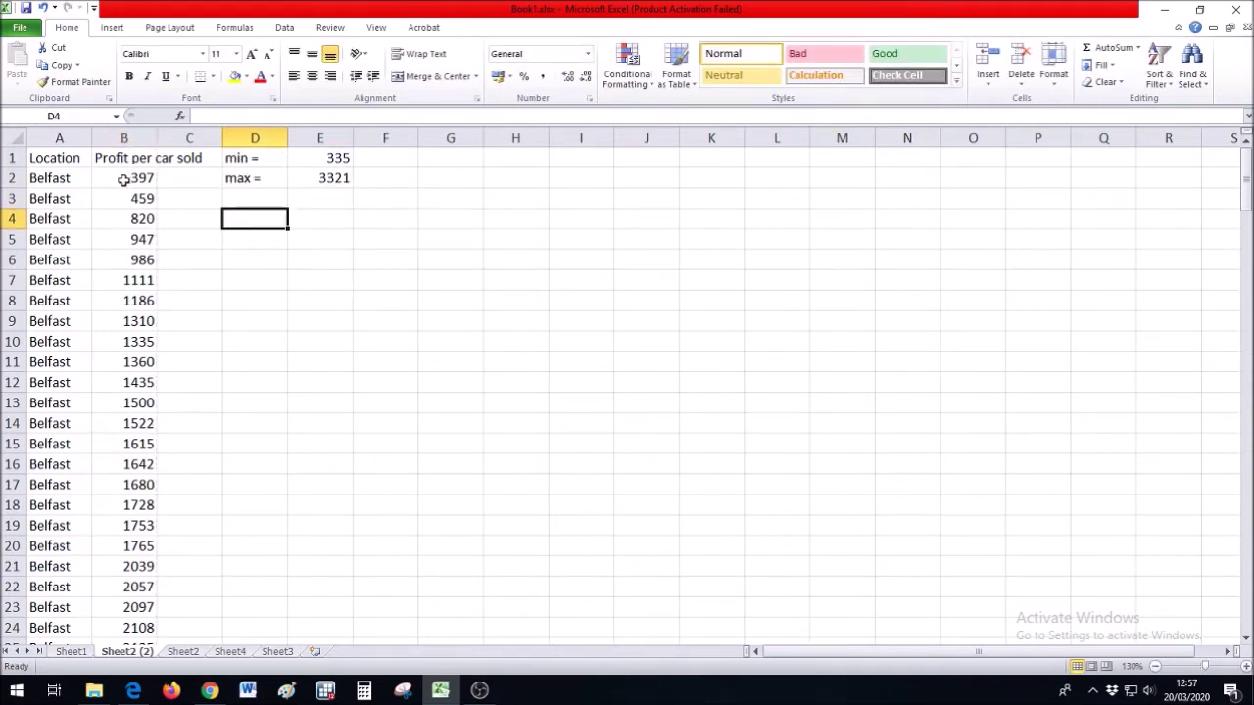
left_click_drag(132, 177, 134, 647)
scroll(138, 480, "down", 8)
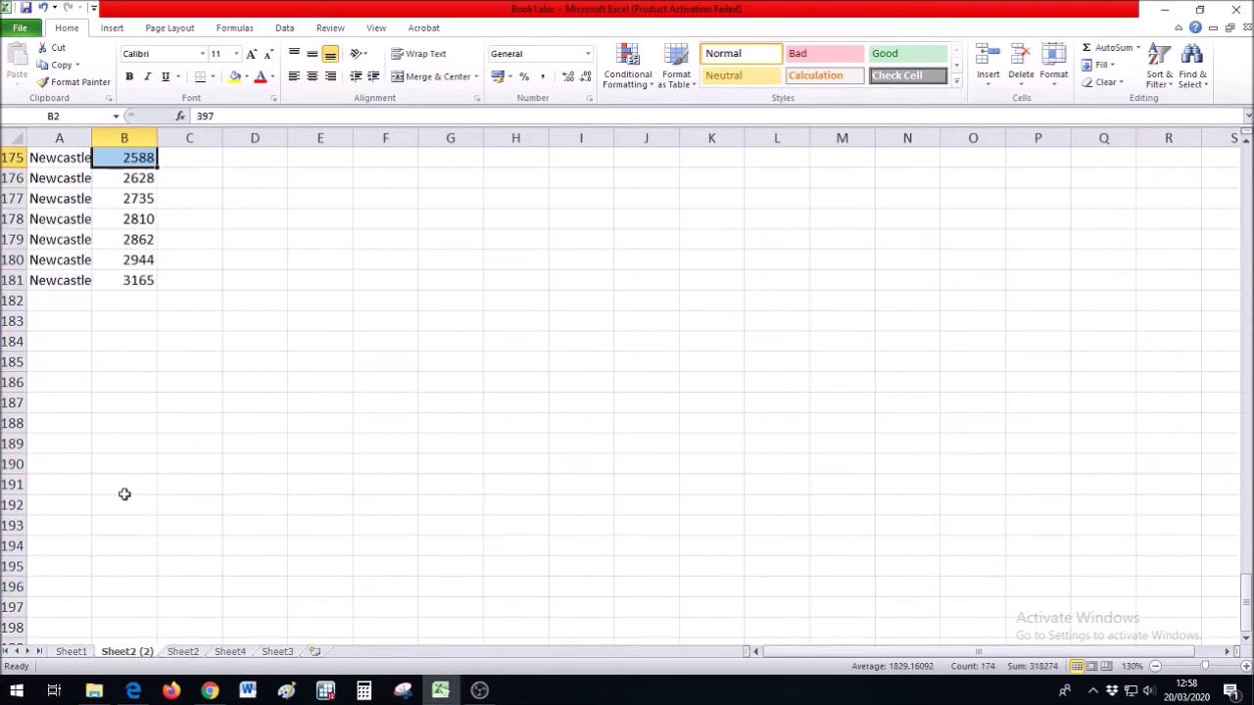
scroll(123, 489, "up", 2)
left_click_drag(133, 402, 34, 409)
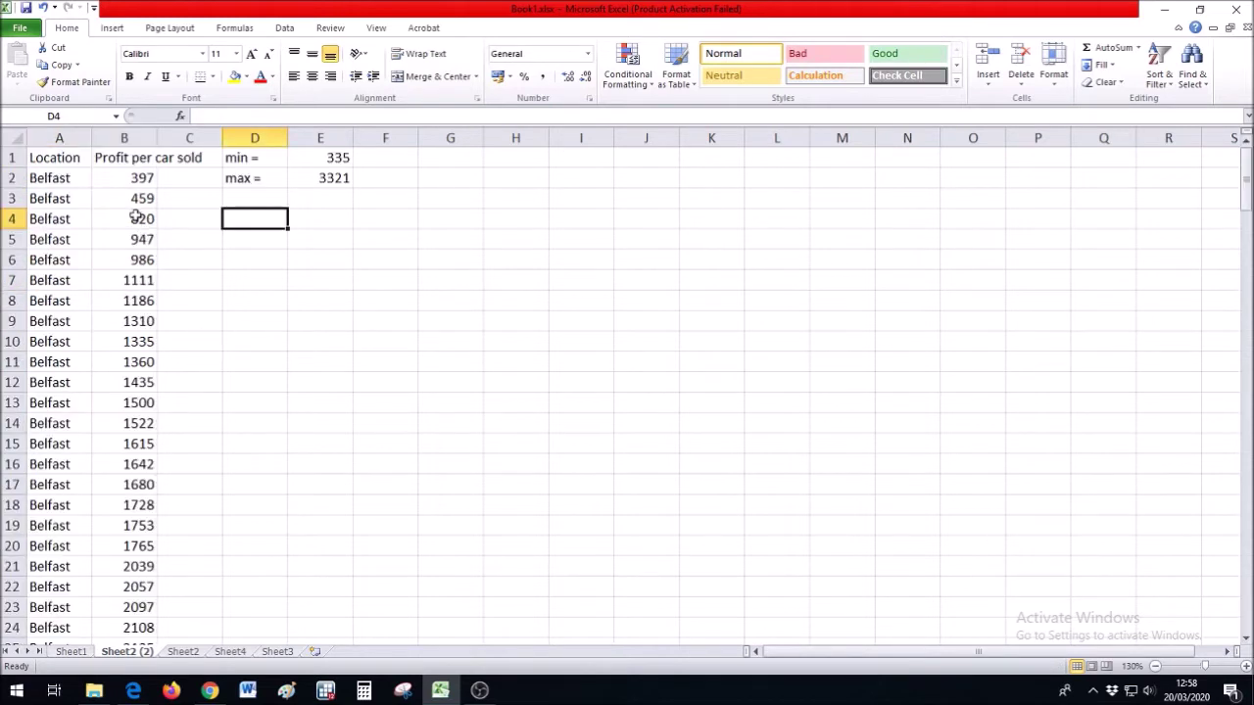
left_click(128, 176)
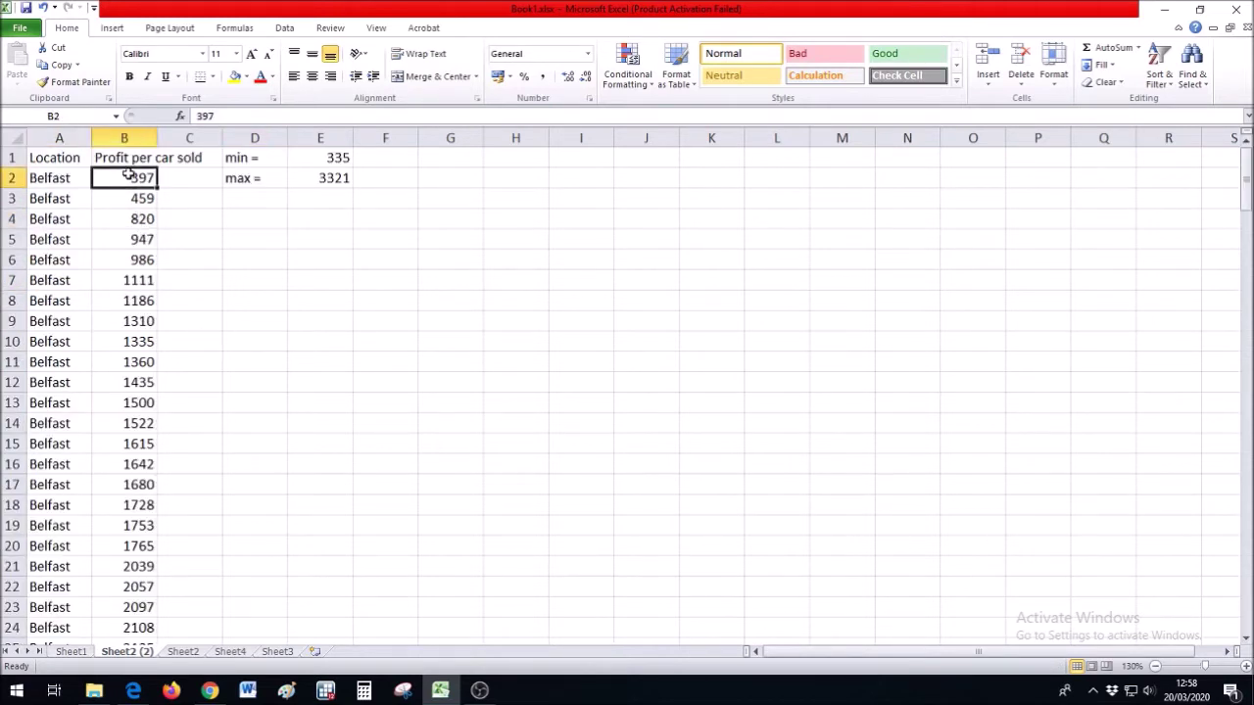
left_click_drag(128, 176, 140, 631)
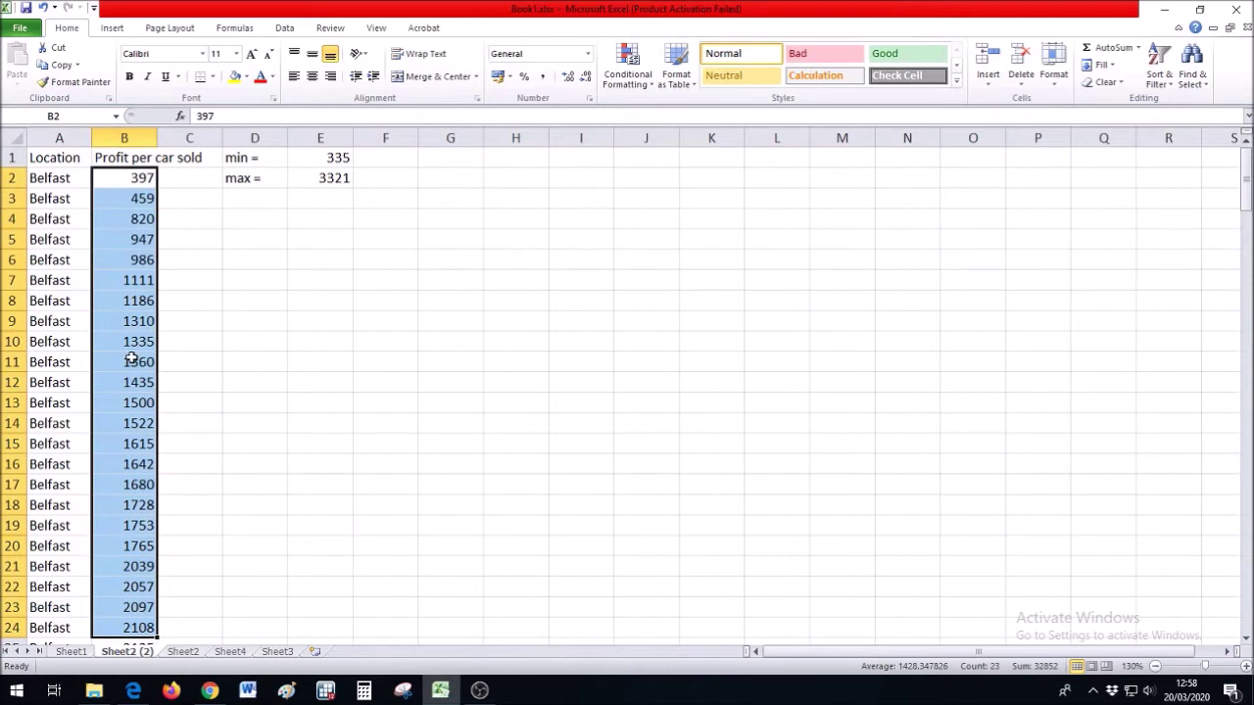
left_click(250, 217)
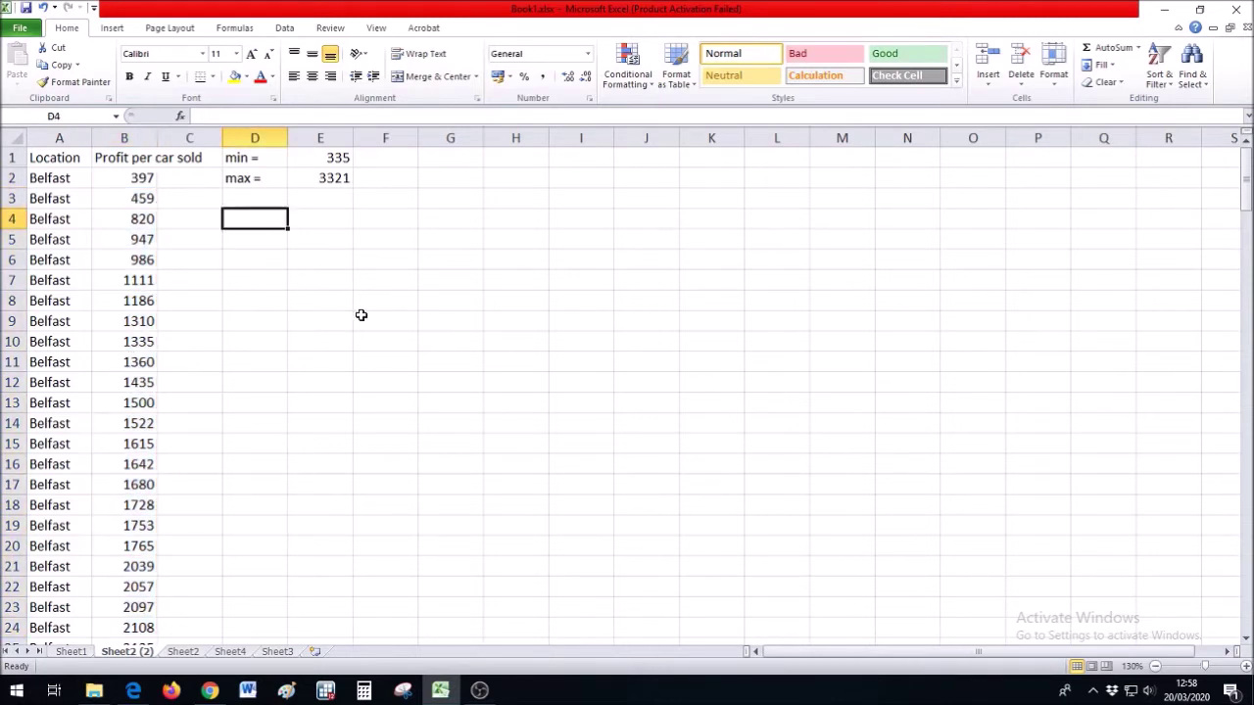
Step: Type the notes 'k, find k', '2^k >= obs' and 181 observations in column D
type("k")
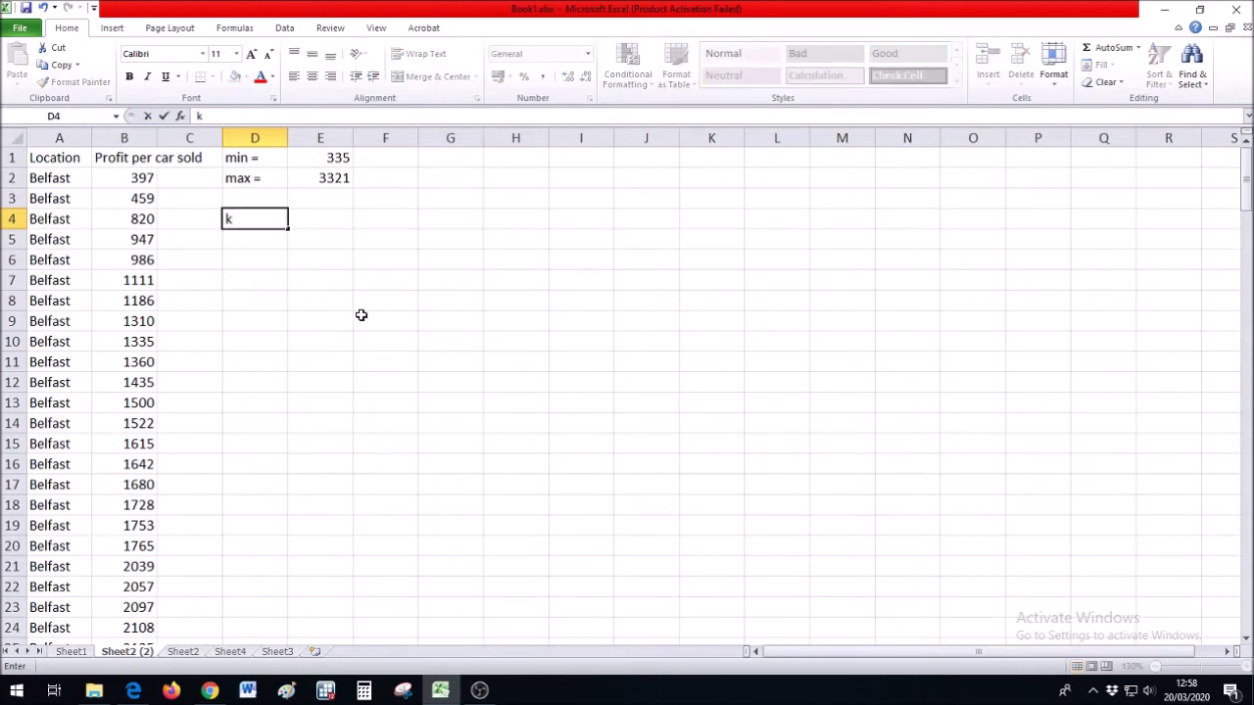
type(", find k")
key("Return")
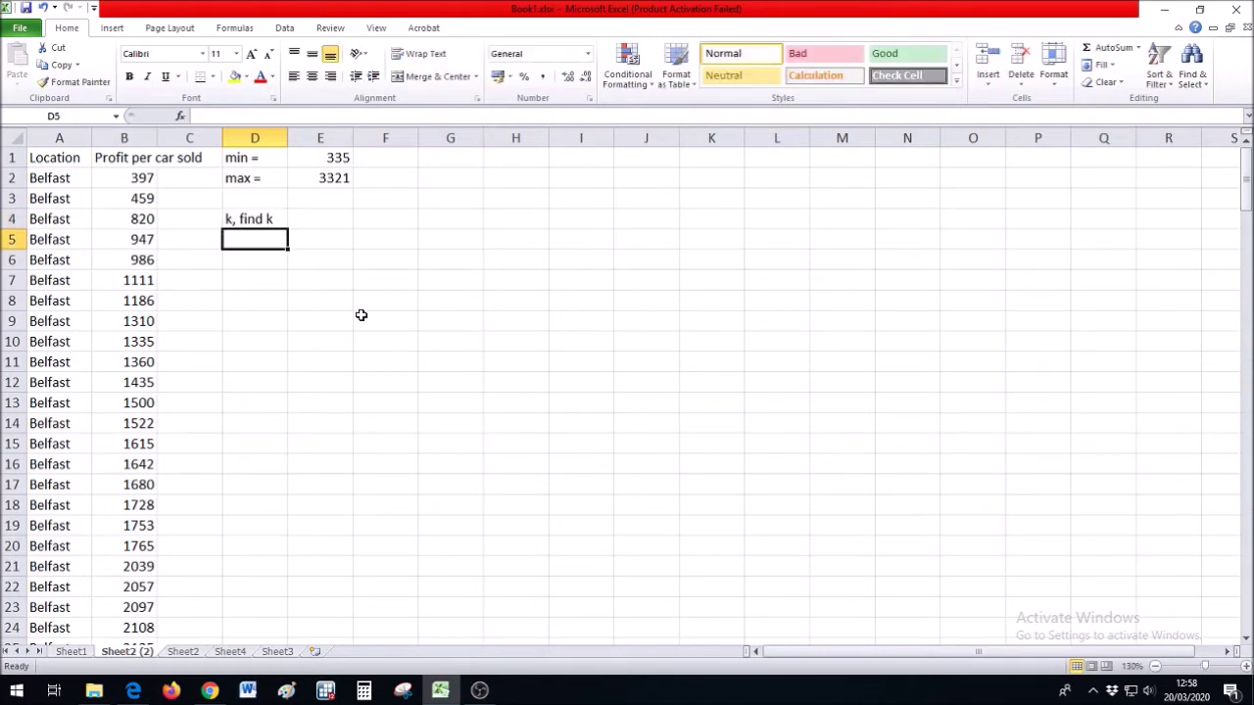
type("2^6")
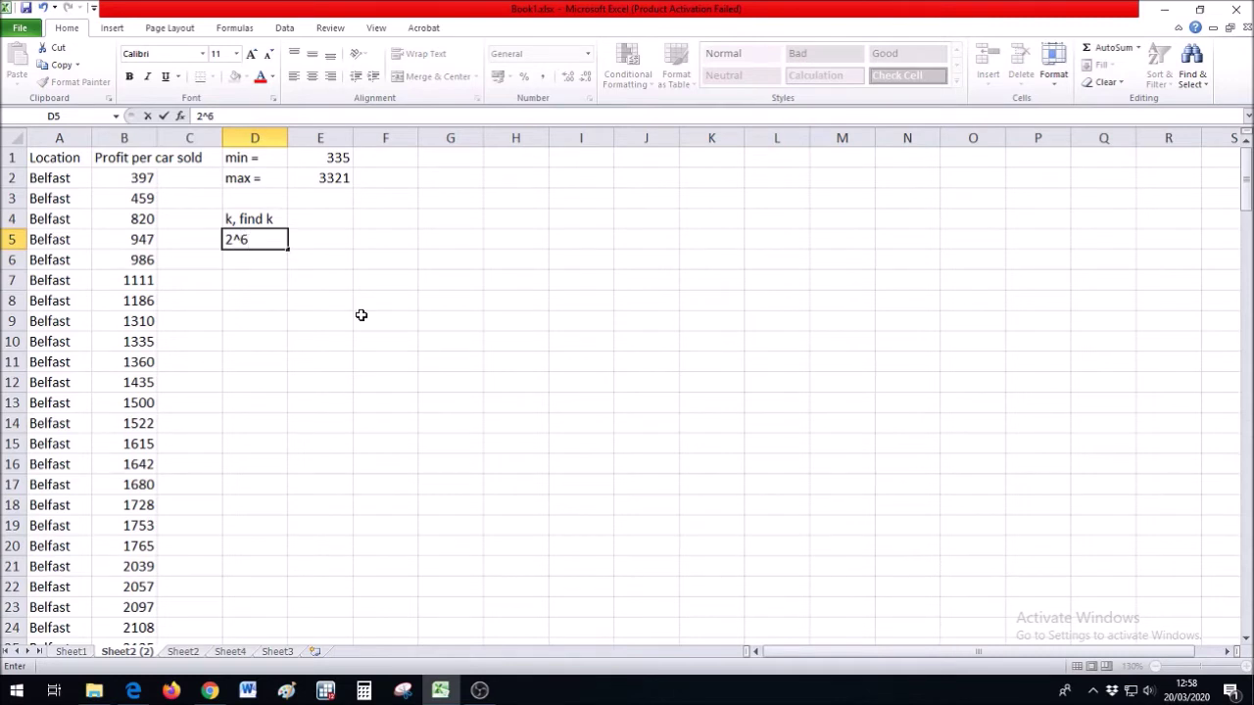
key("BackSpace")
type("k >= obs")
key("Return")
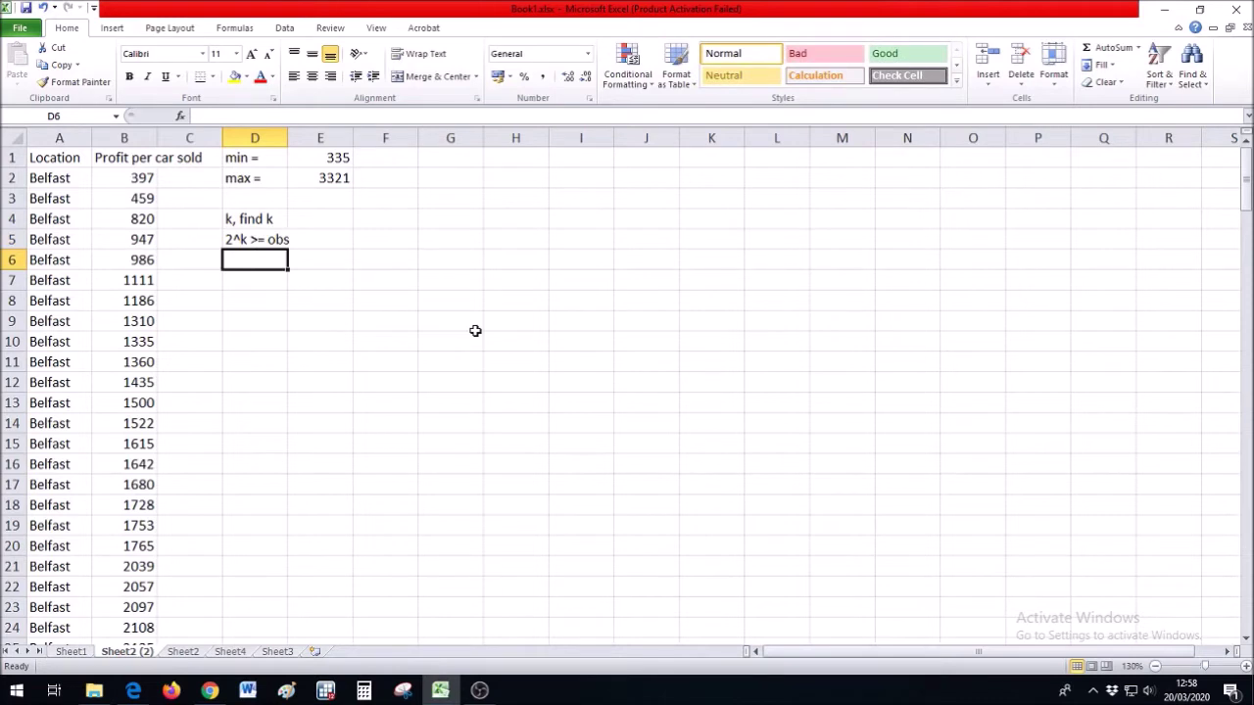
type("181")
key("Return")
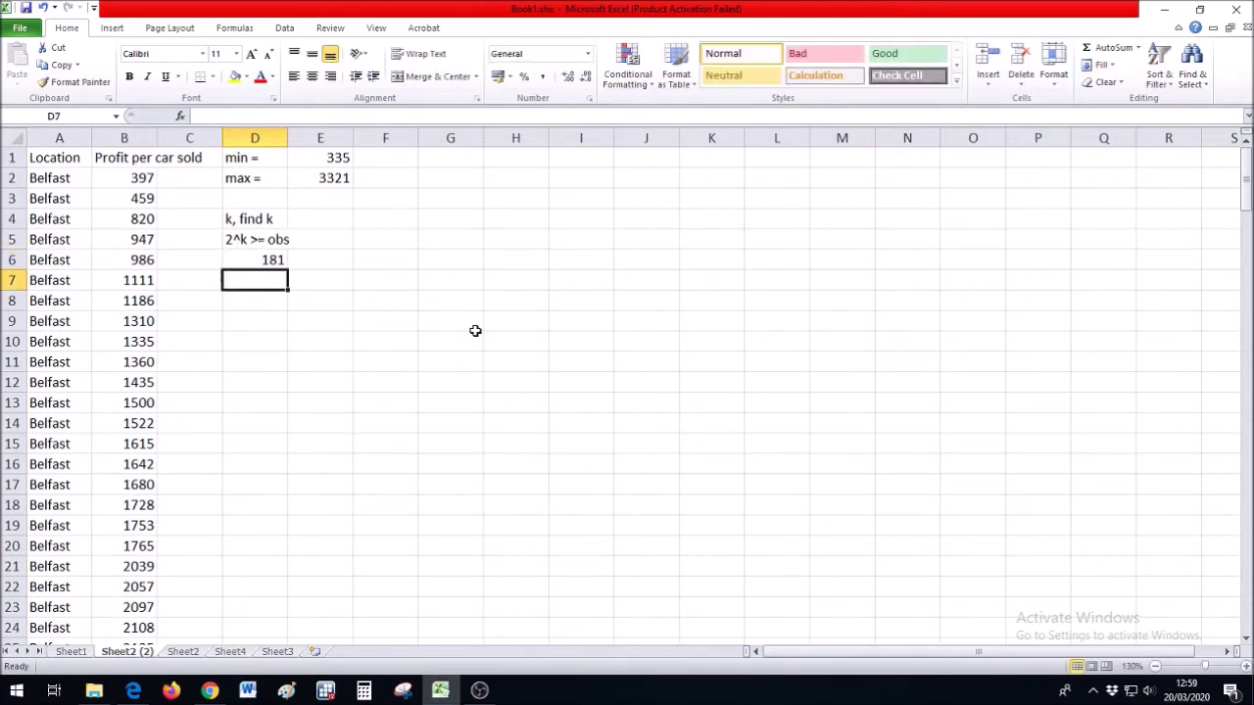
Step: List k values 1–9 in E6:E14 with =2^E6 filled down beside them in column F
left_click(338, 256)
type("1 2 3 4 5 6 7 ")
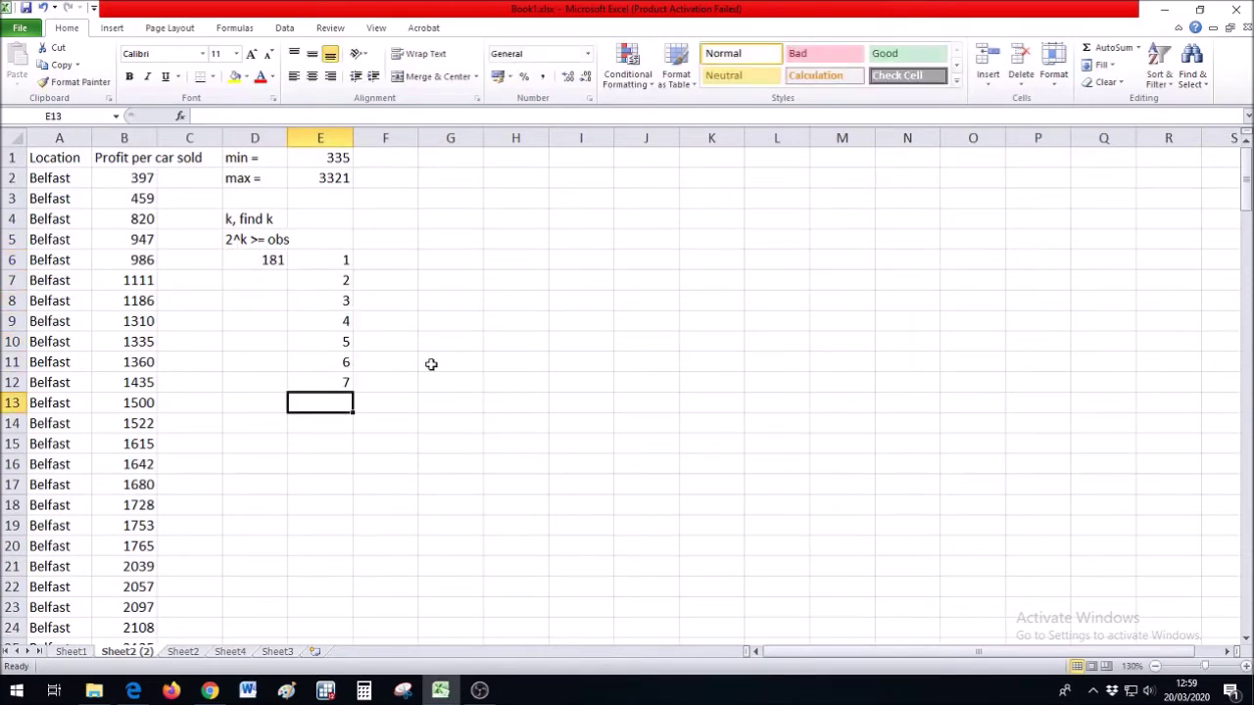
type("8 9")
left_click(386, 261)
left_click_drag(315, 260, 320, 445)
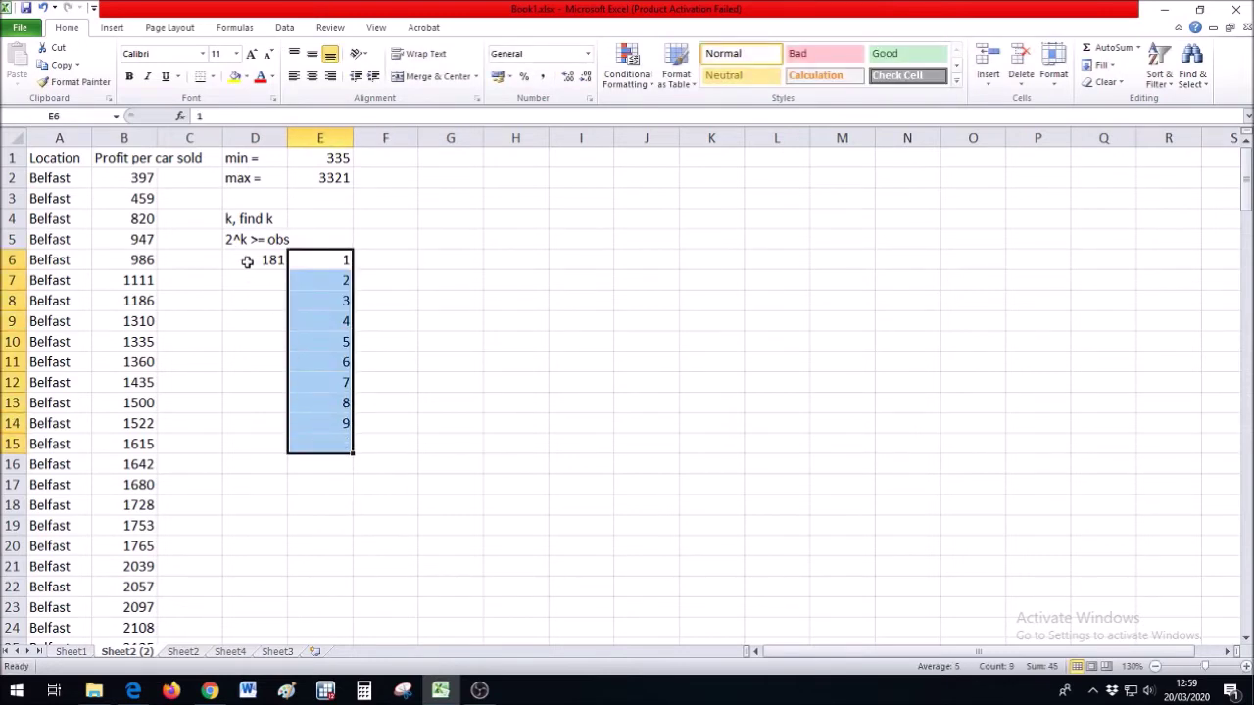
left_click(370, 258)
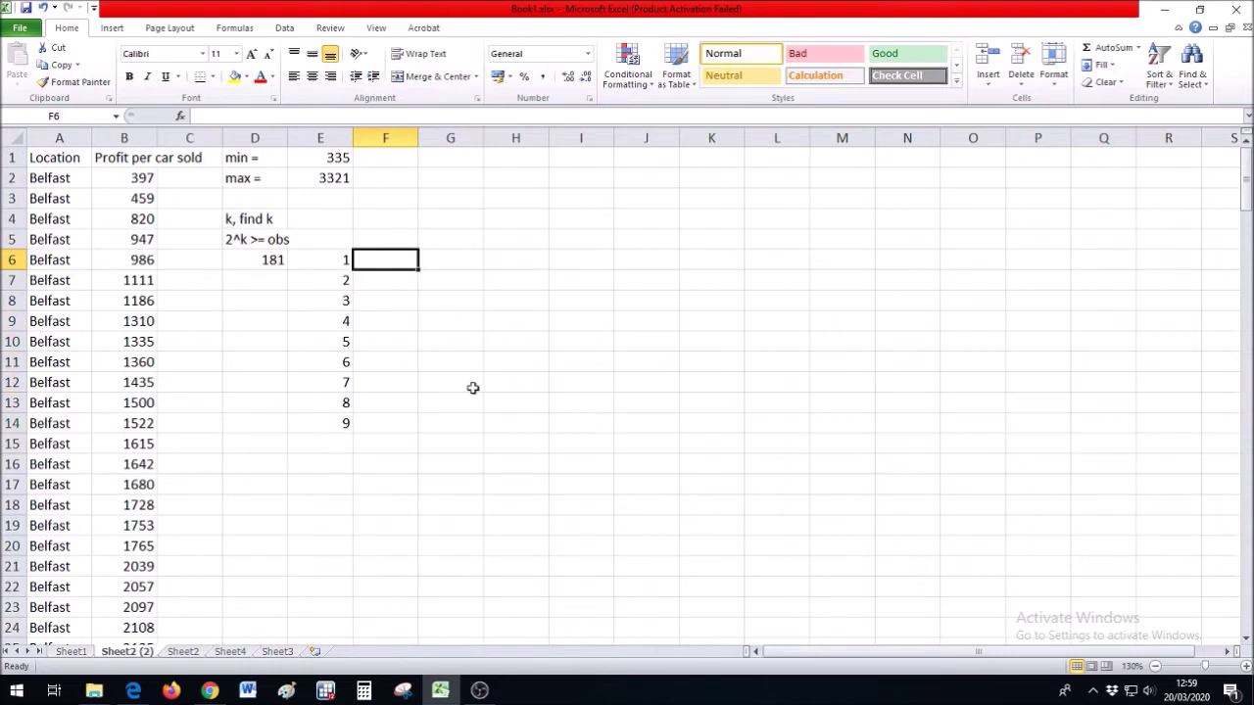
type("=2")
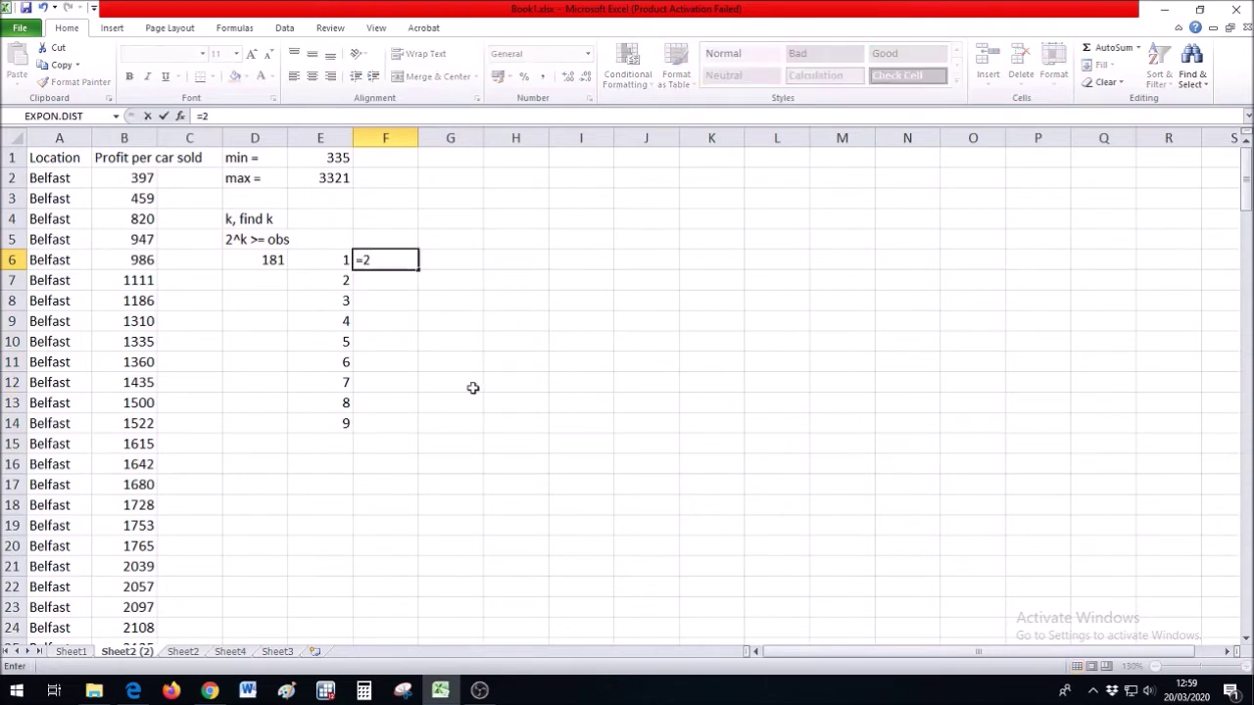
type("^6")
key("BackSpace")
left_click(309, 259)
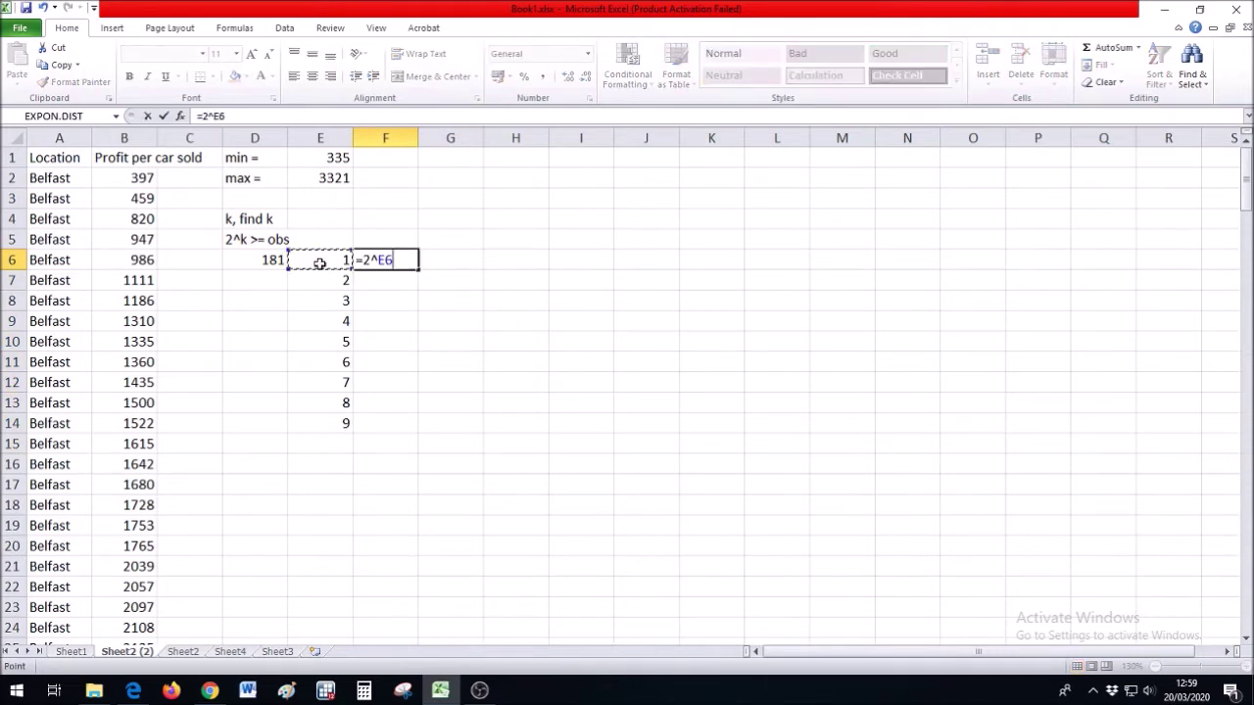
key("Return")
left_click(408, 263)
double_click(418, 269)
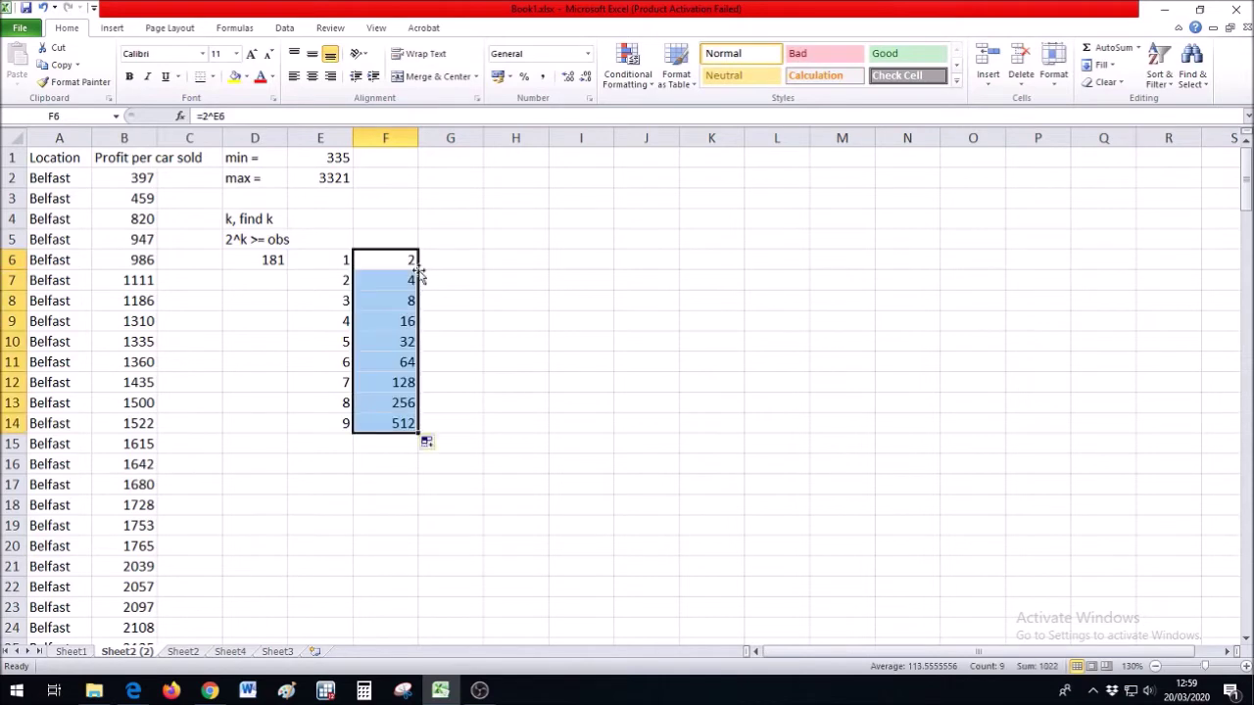
Step: Record the answer 'k = 8' in E4, the first power above 181
left_click_drag(376, 398, 318, 402)
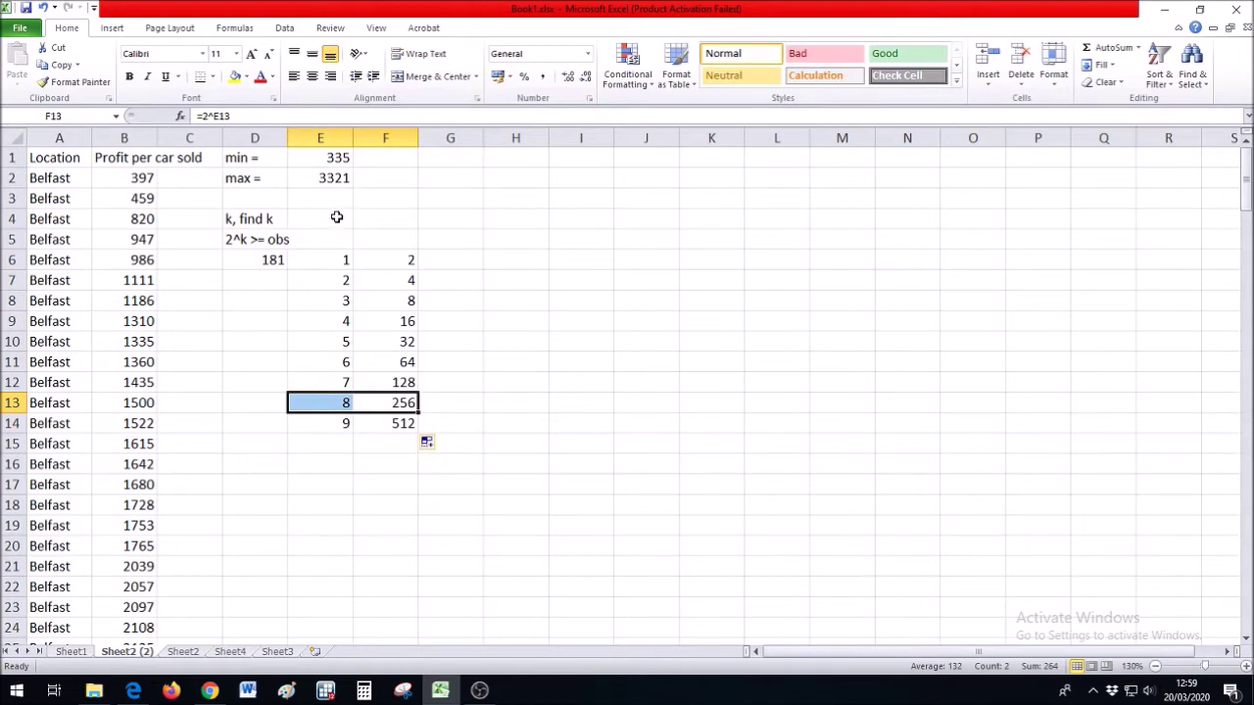
left_click(335, 216)
type("k = 8")
key("Return")
left_click(252, 389)
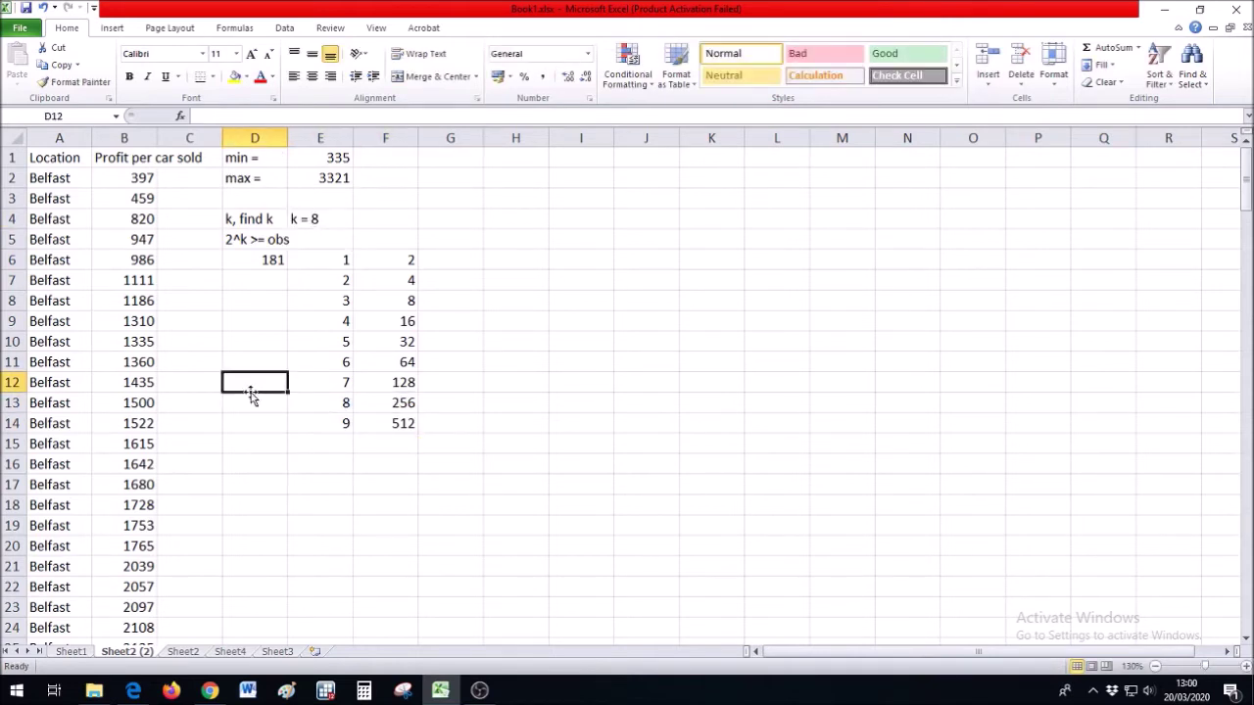
Step: Label H4 'class interval =' and compute =(E2-E1)/8 in J4, giving 373.25
left_click_drag(327, 159, 334, 193)
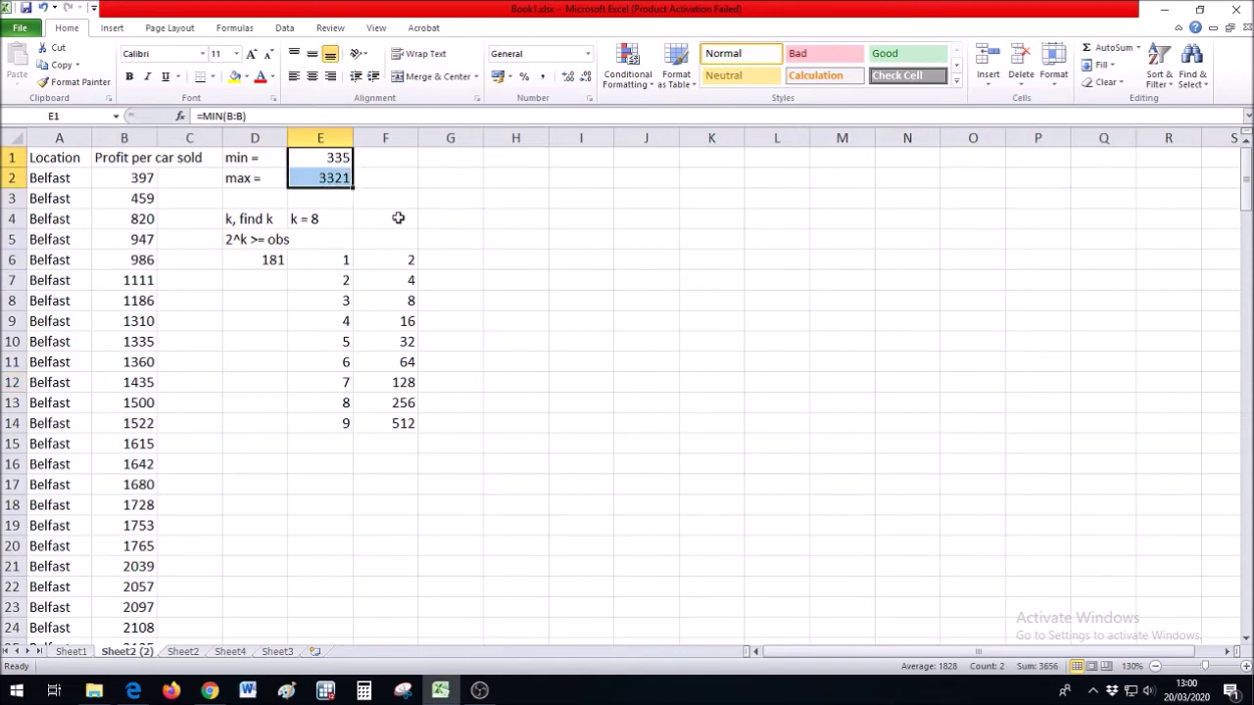
key("Right")
key("Right")
key("Right")
key("Down")
key("Down")
key("Down")
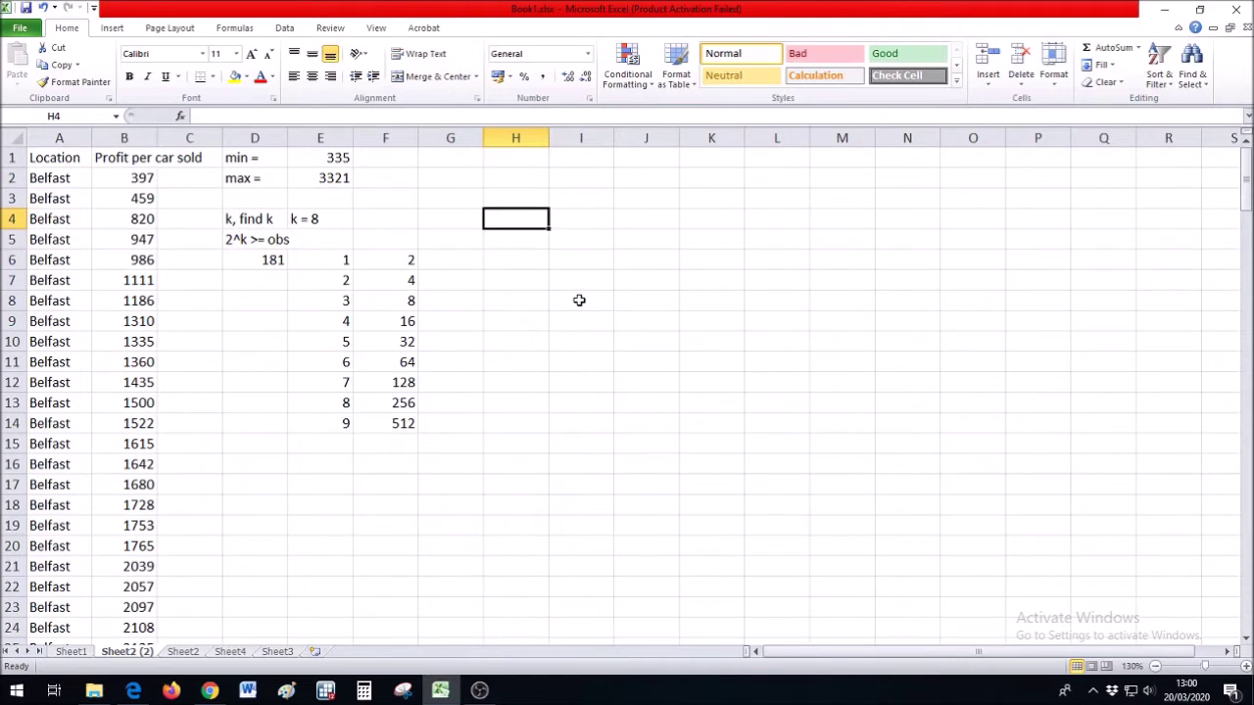
type("class interval =")
key("Right")
key("Right")
type("=")
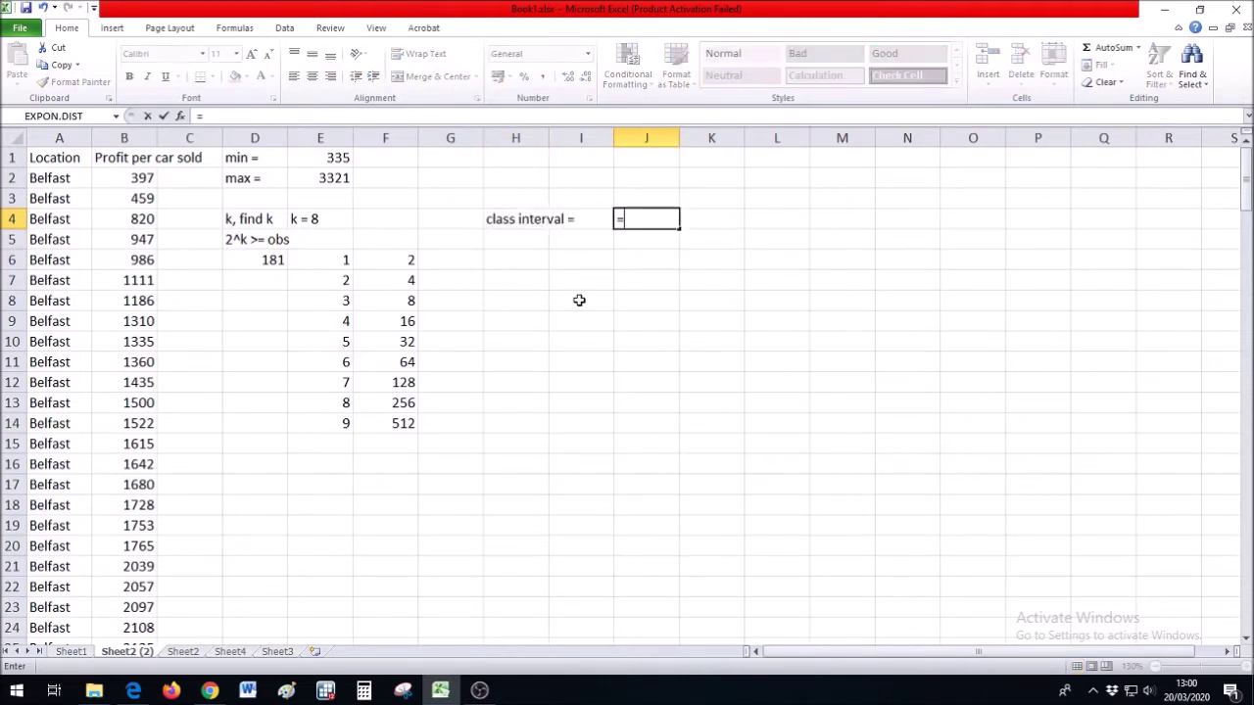
type("(")
left_click(338, 179)
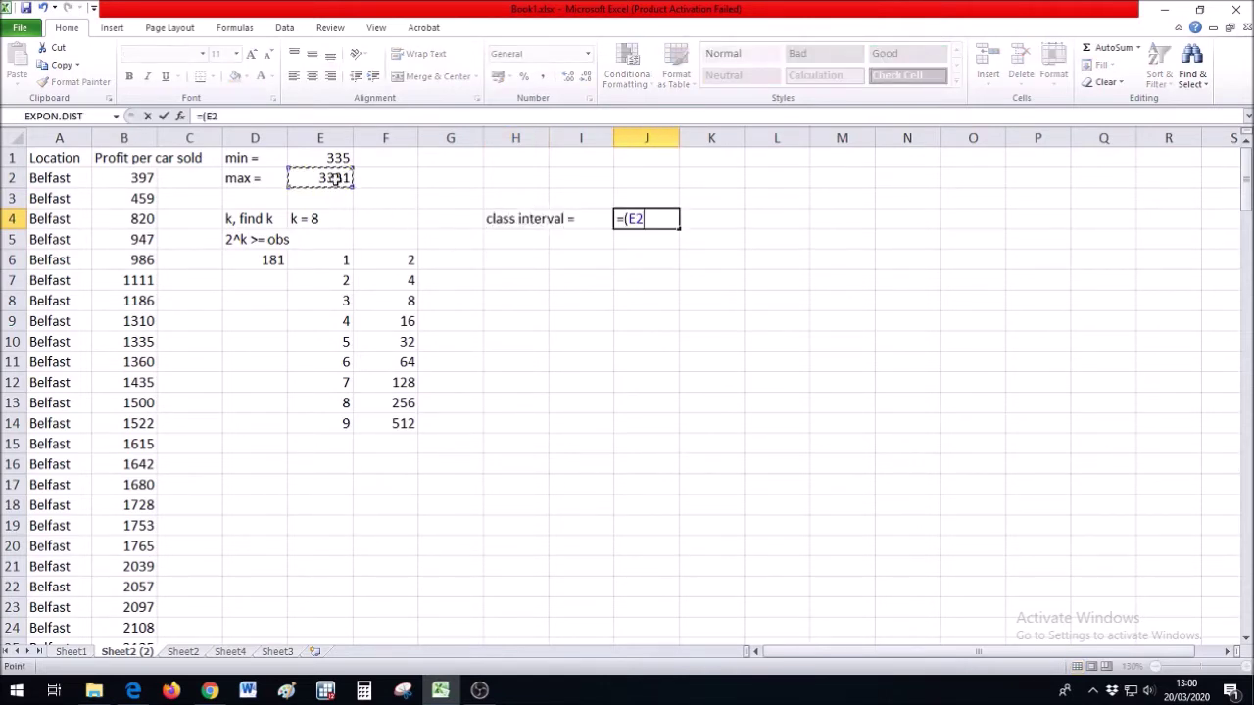
type("-")
left_click(334, 161)
type(")")
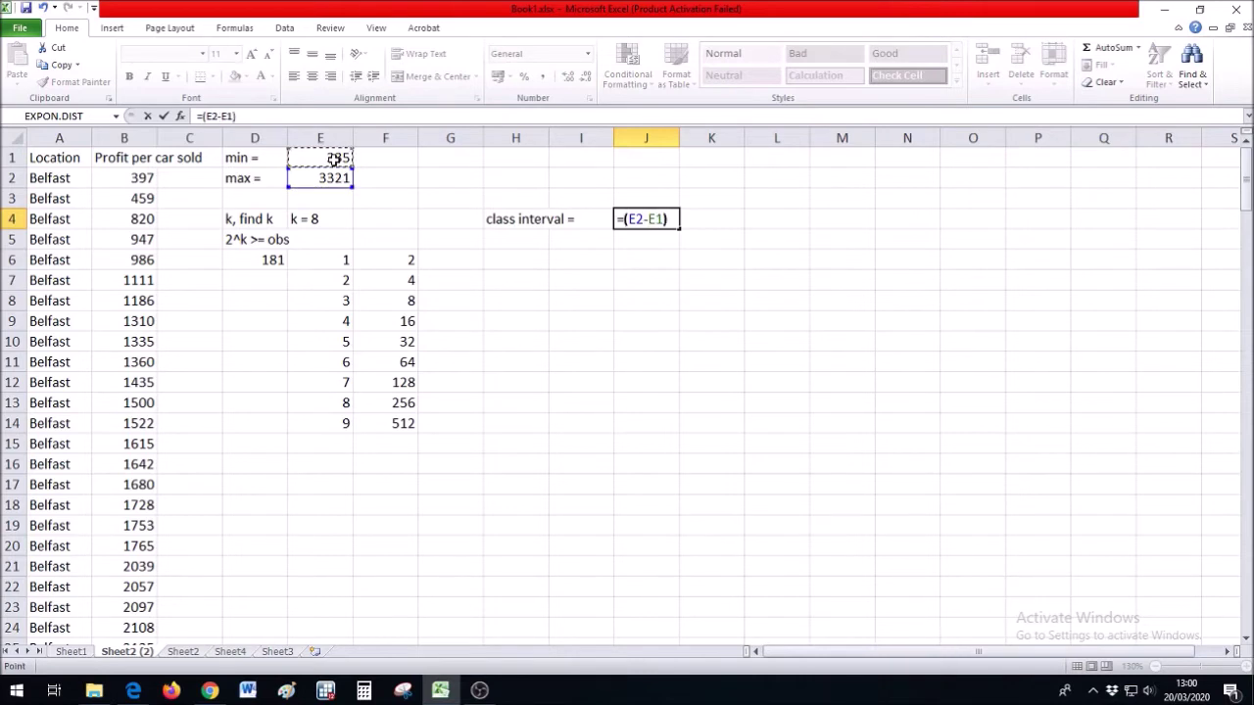
type("/8")
key("Return")
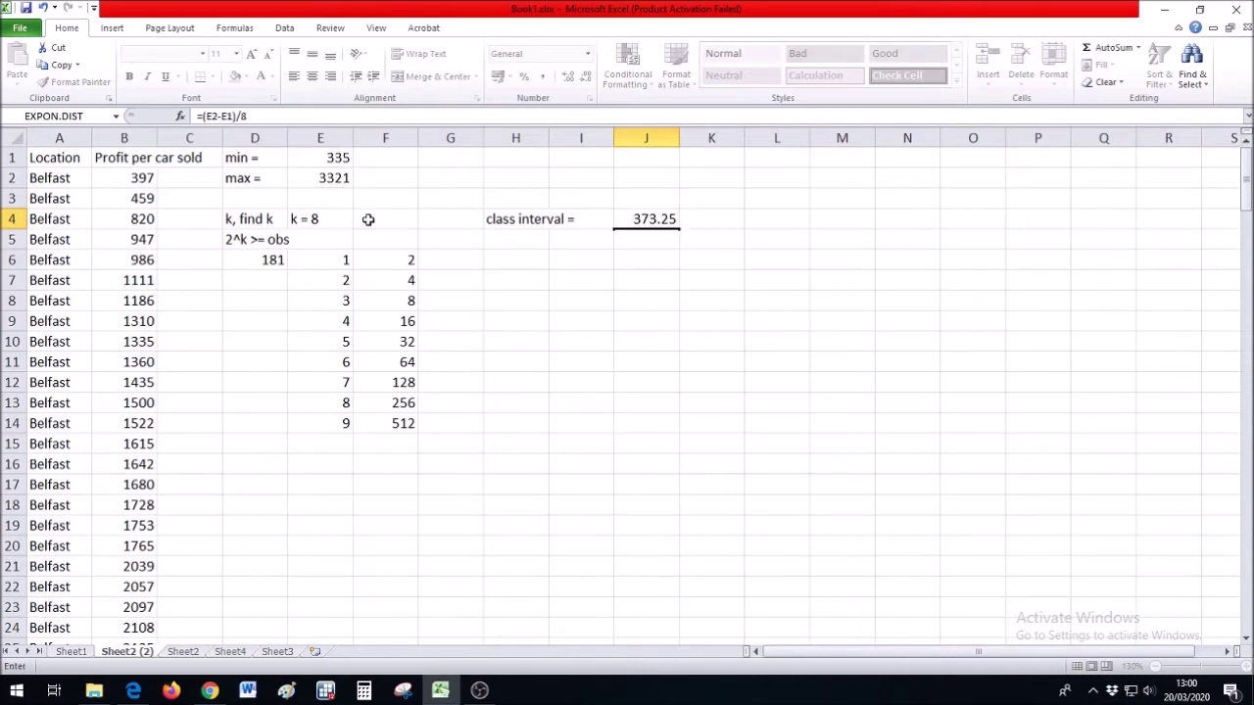
left_click_drag(646, 223, 671, 263)
left_click(711, 242)
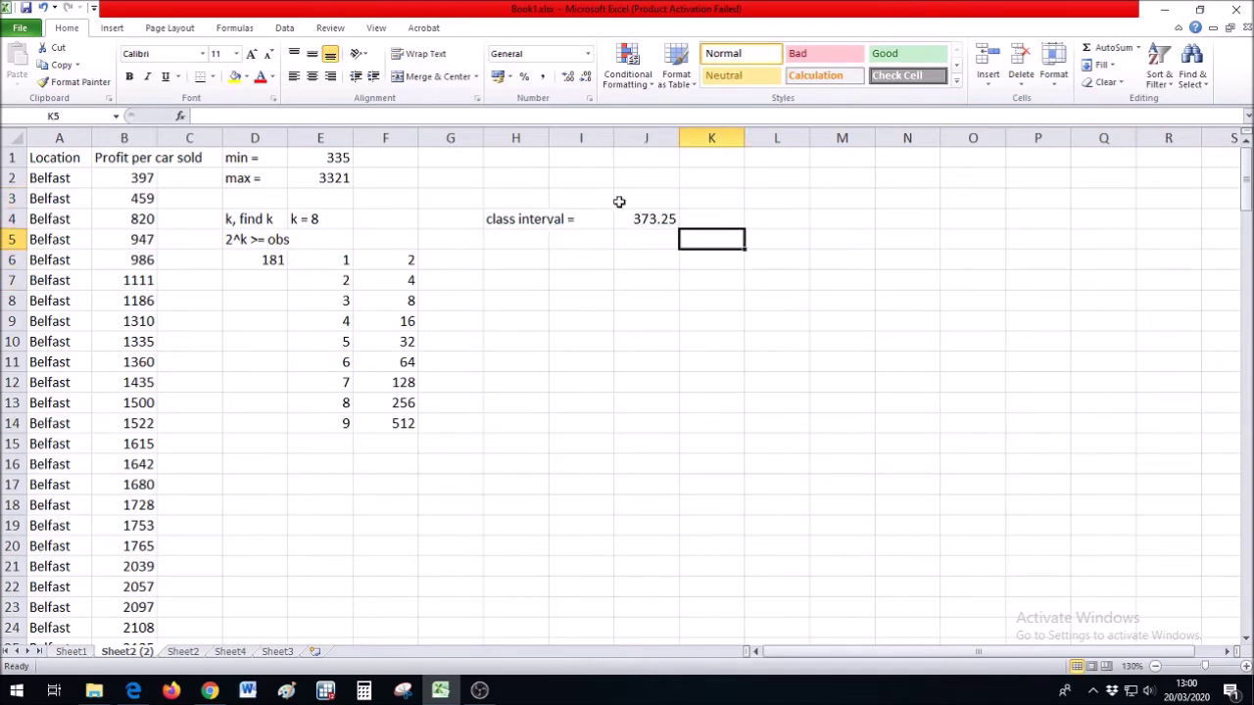
Step: Add the 'formula based range' note with the value 3200 in row 6
left_click(521, 265)
type("f")
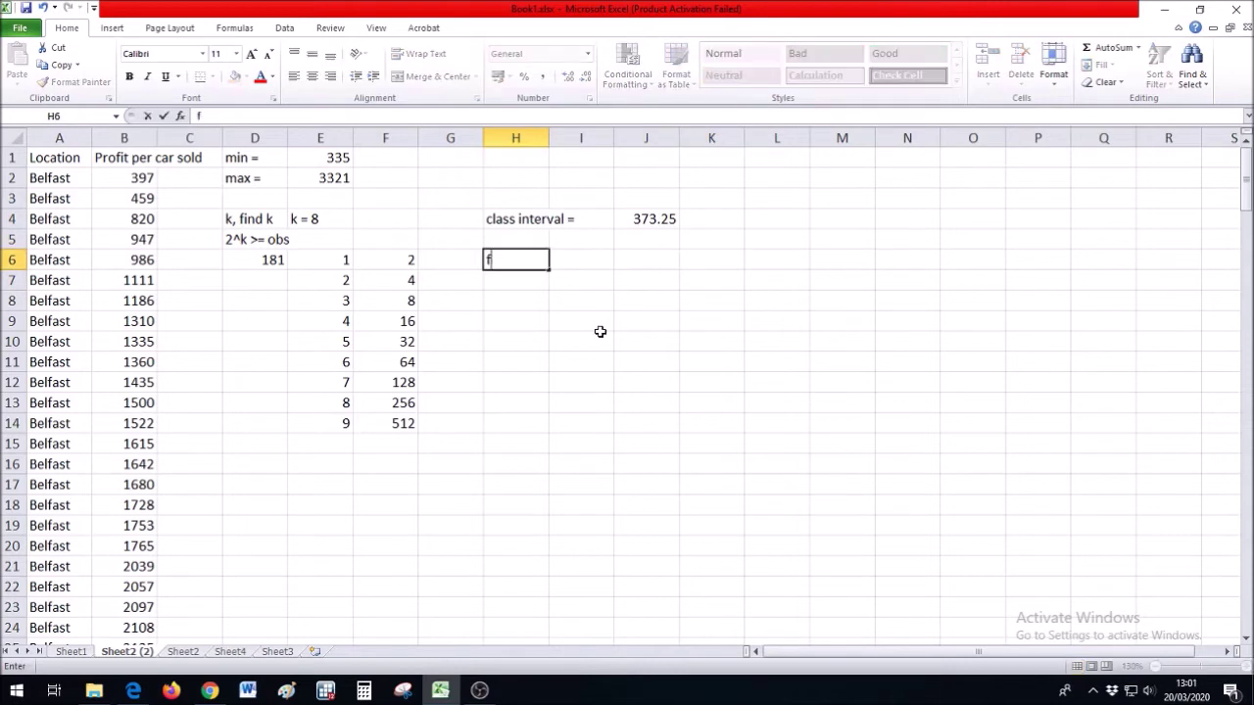
type("ormula based range")
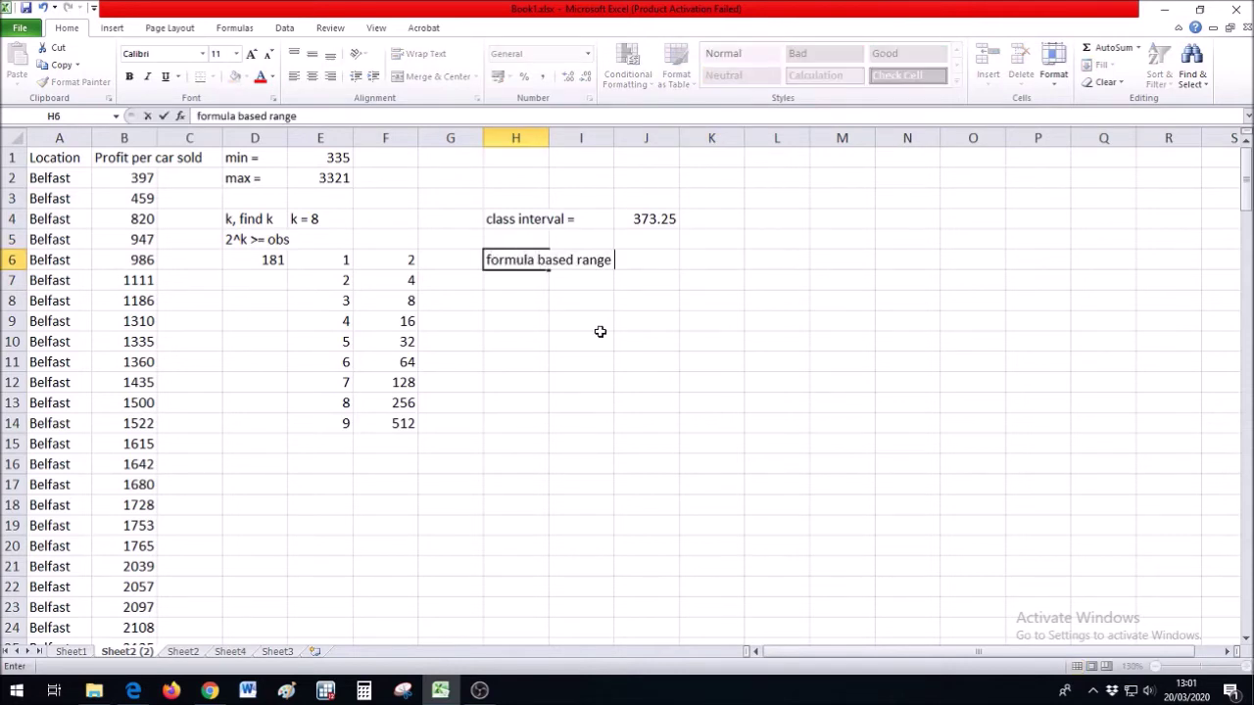
type(" 40")
key("Right")
key("Right")
key("Right")
type("3200")
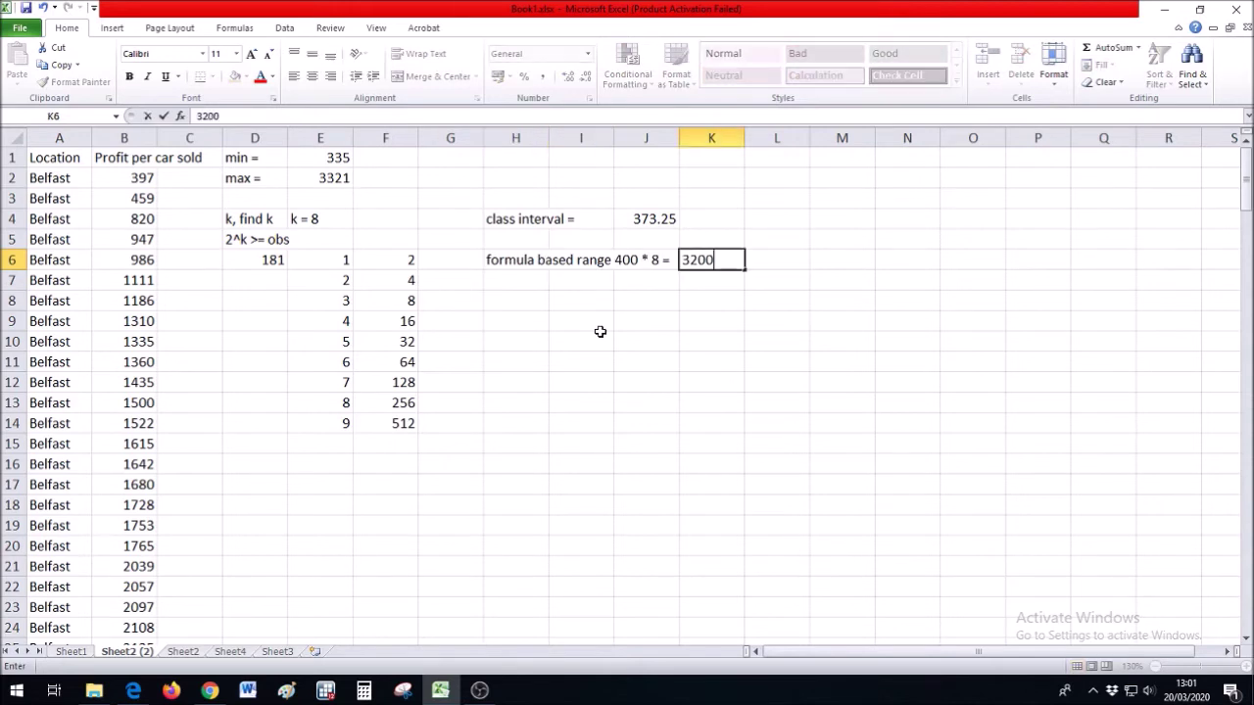
key("Return")
Step: Label H7 'actual range =' and compute =E2-E1 beside it, giving 2986
key("Left")
key("Left")
key("Left")
type("actual range =")
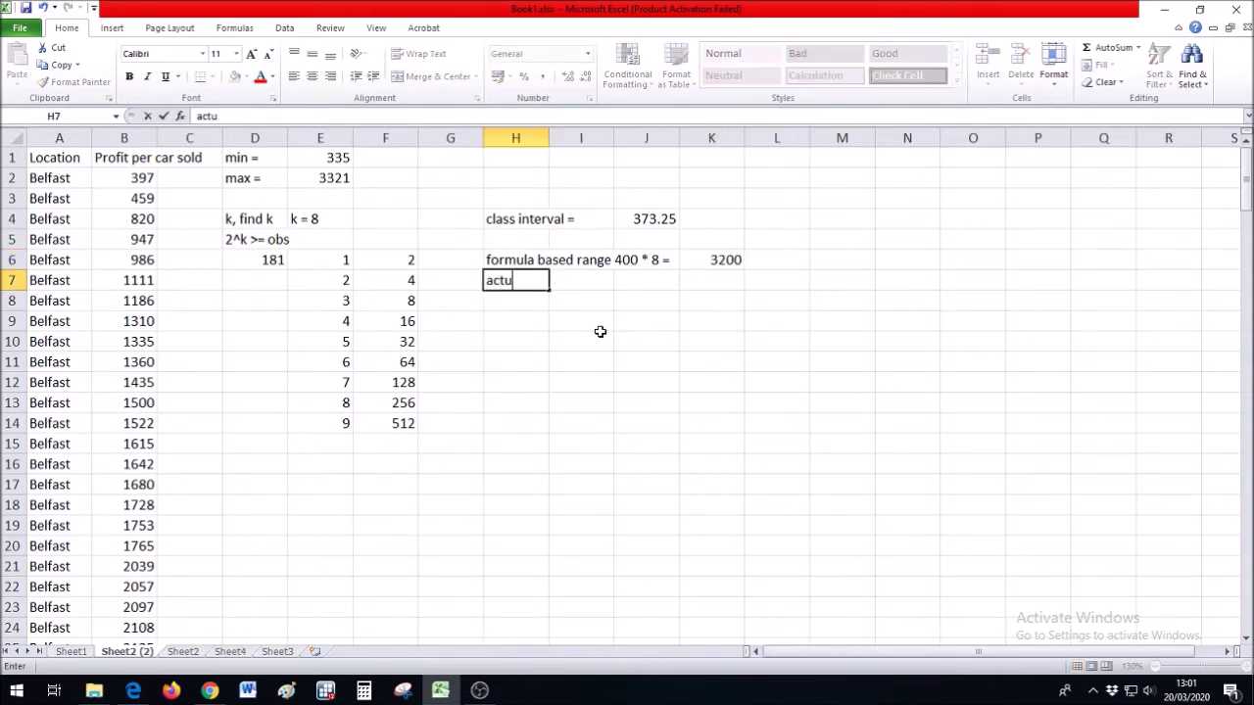
key("Right")
key("Right")
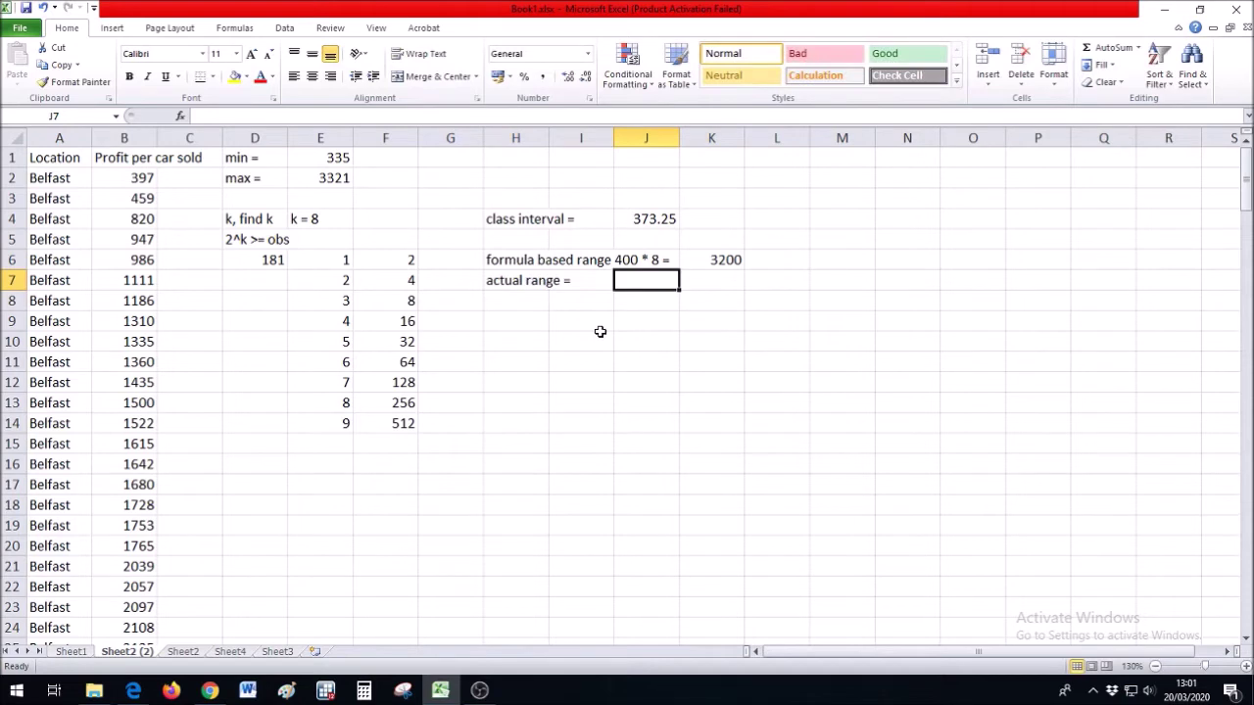
key("Right")
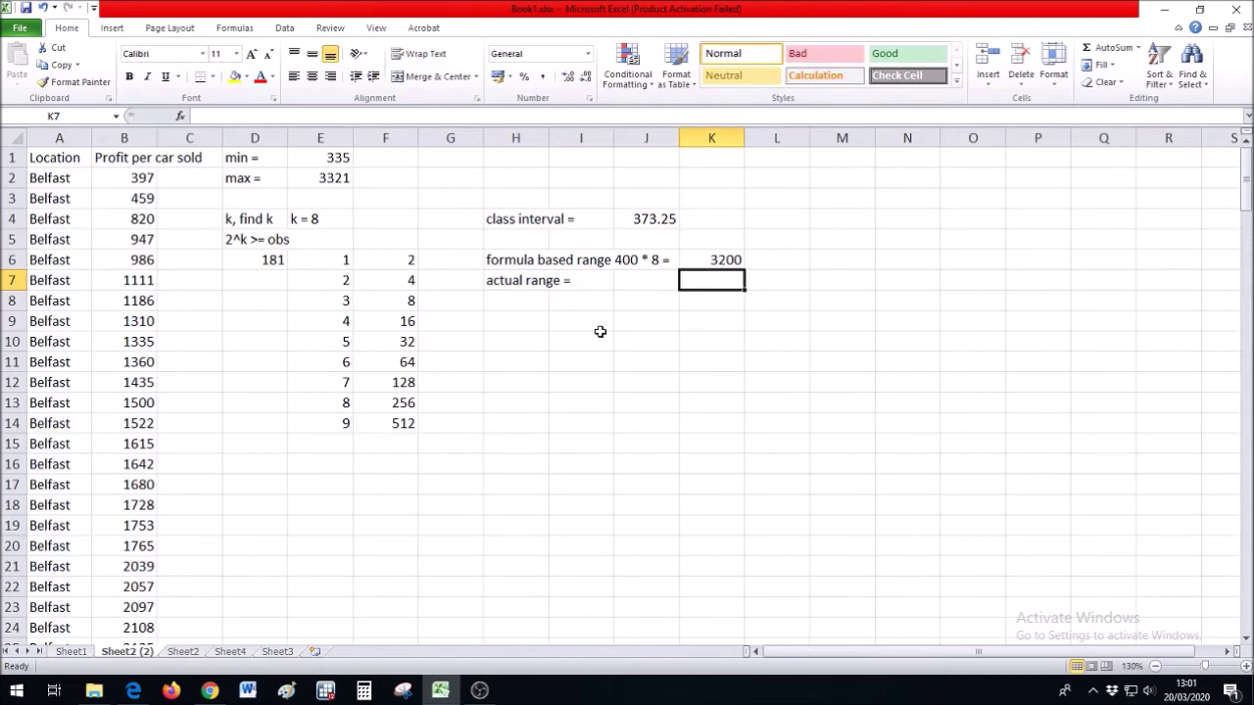
type("=")
left_click(333, 179)
type("-")
left_click(327, 156)
key("Return")
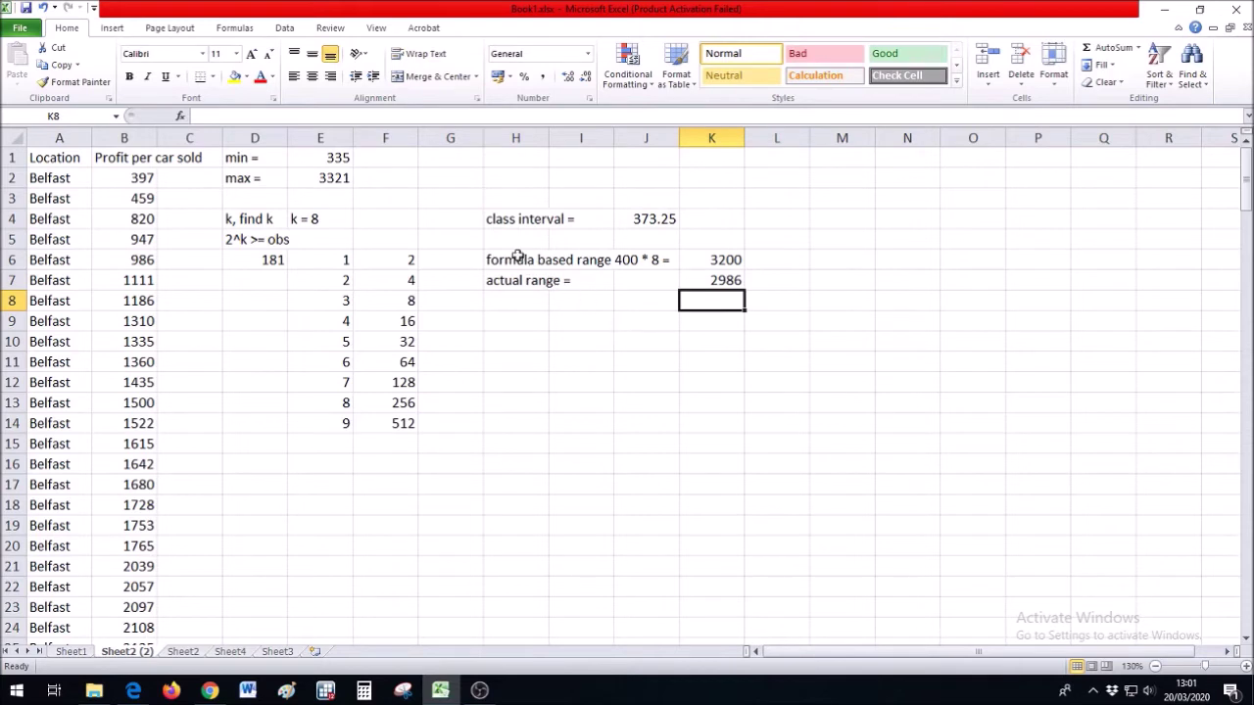
Step: Compare the 3200 formula-based range with the minimum profit in E1
left_click_drag(516, 257, 721, 259)
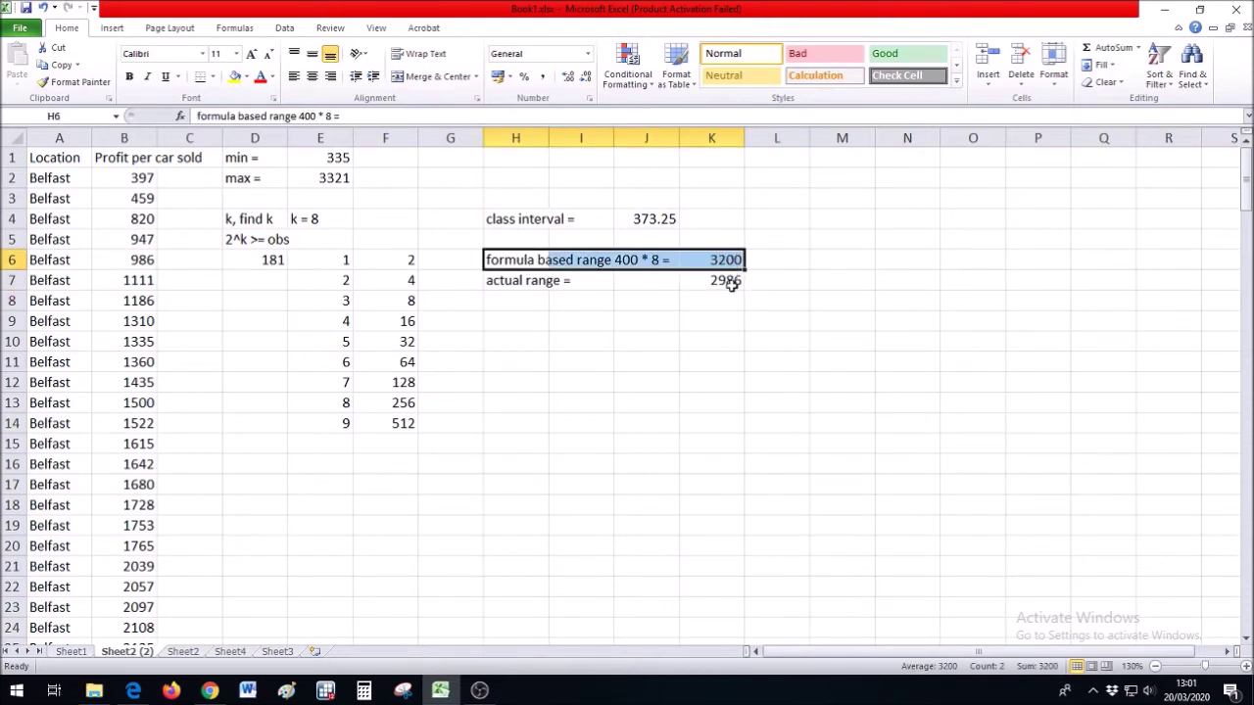
left_click(729, 259)
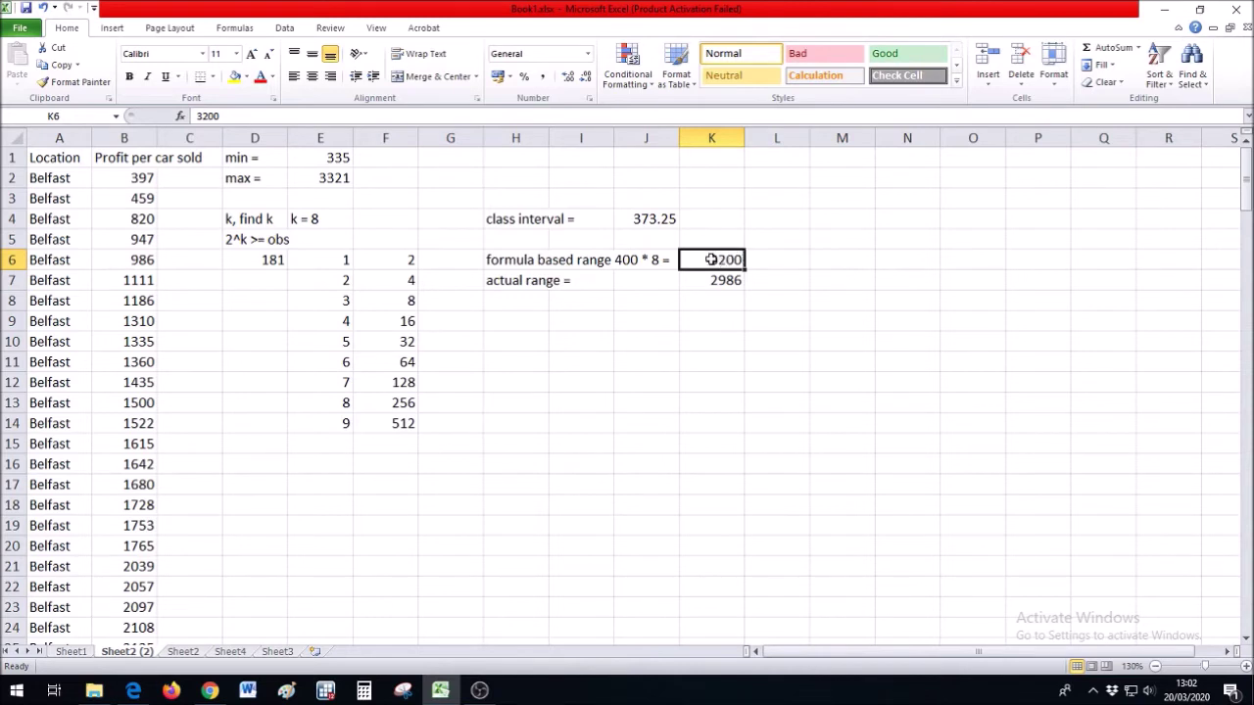
left_click(304, 157)
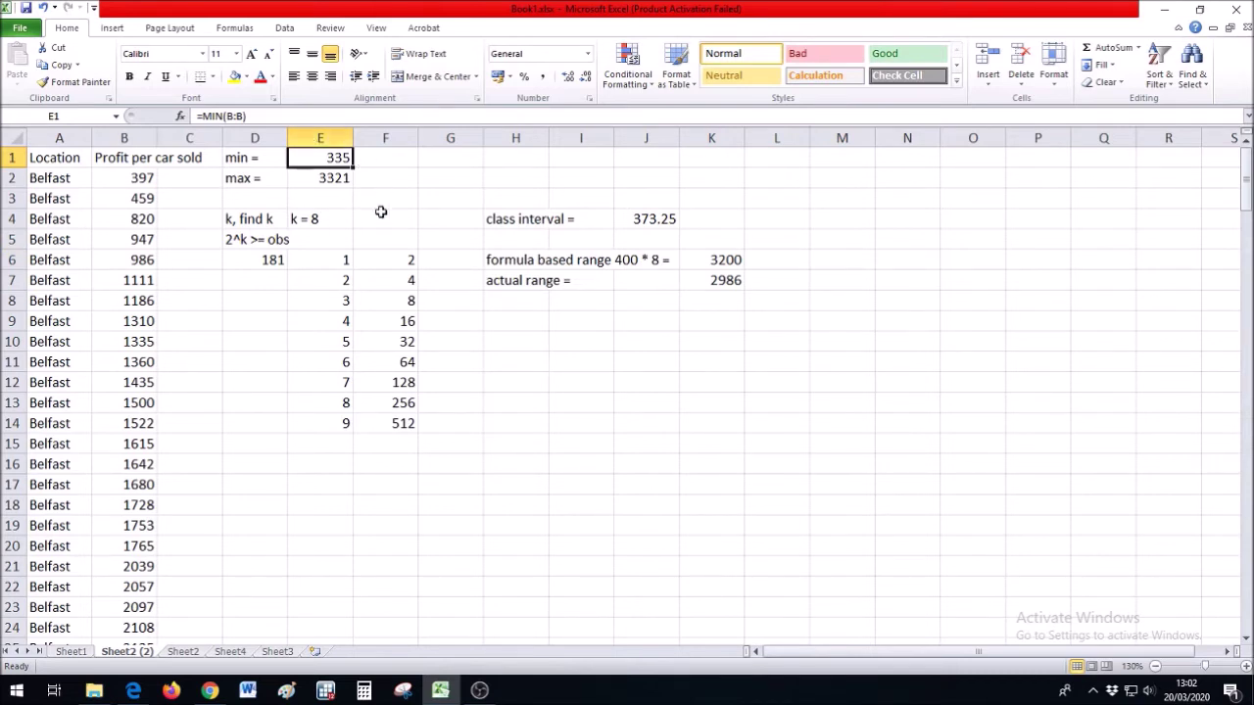
Step: Enter the 'Frequancey distr' heading and fill class ranges 200 - 600 through 3000 - 3400
left_click(525, 403)
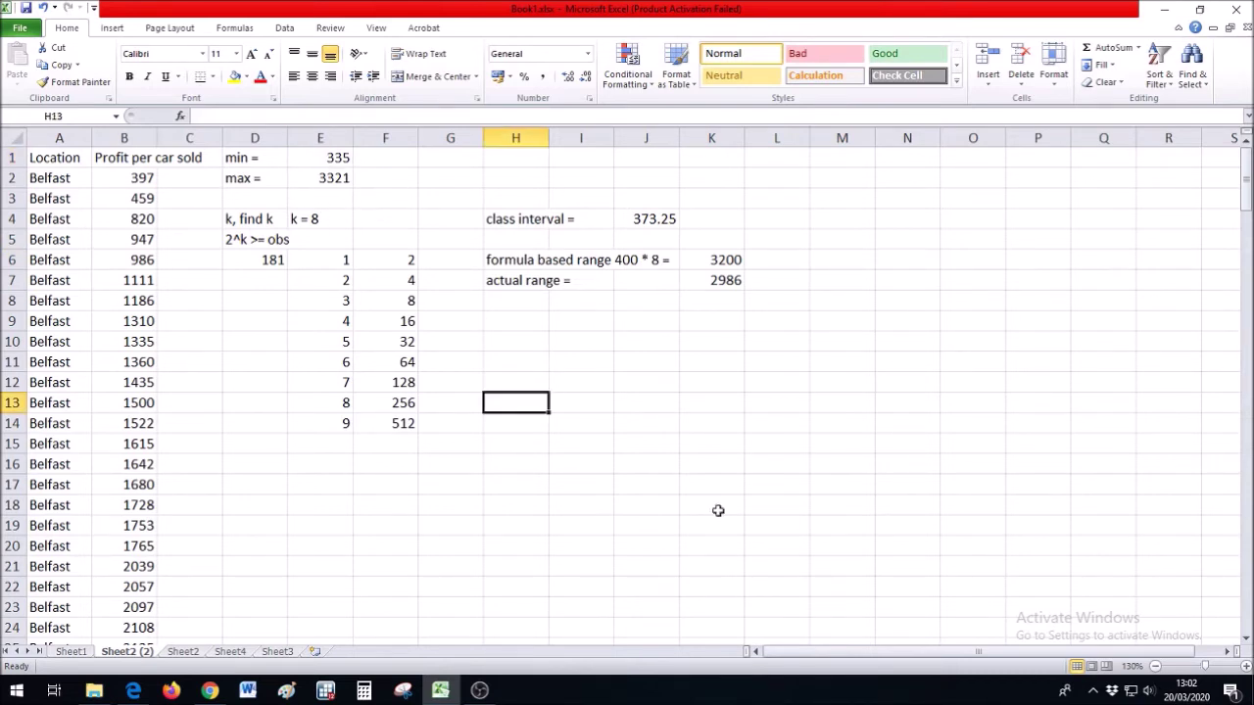
type("Frequancey distr")
key("Return")
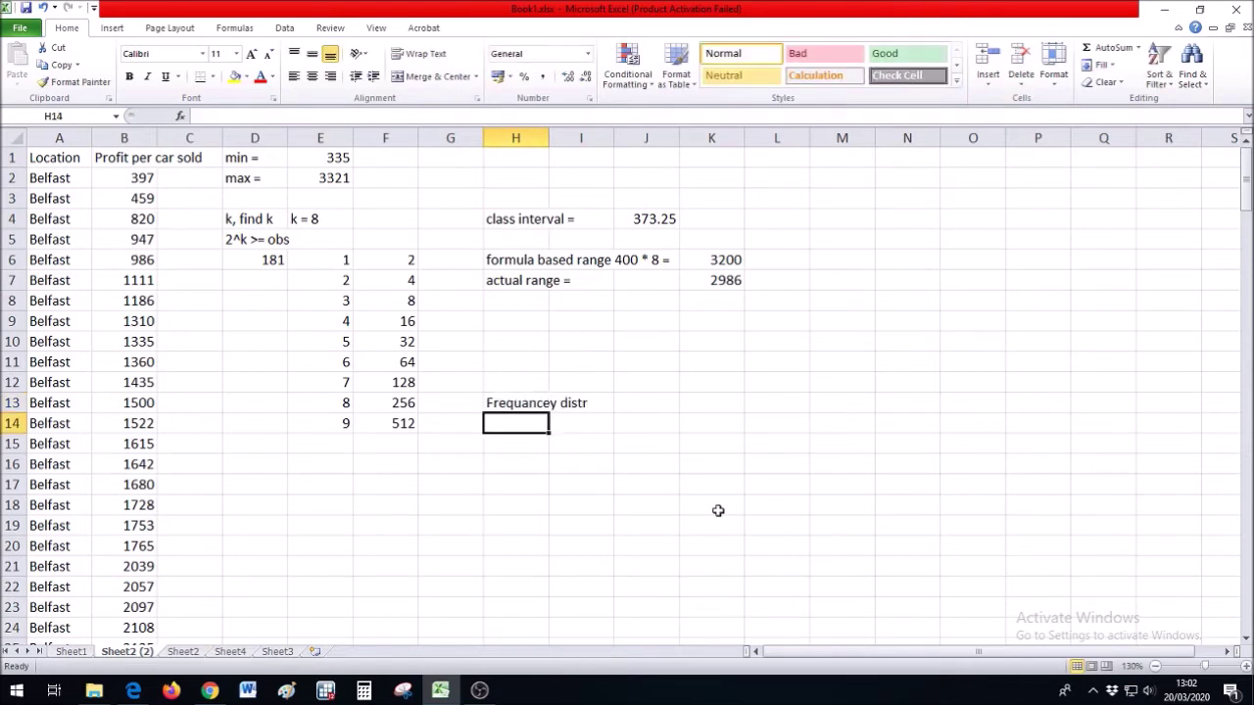
type("200")
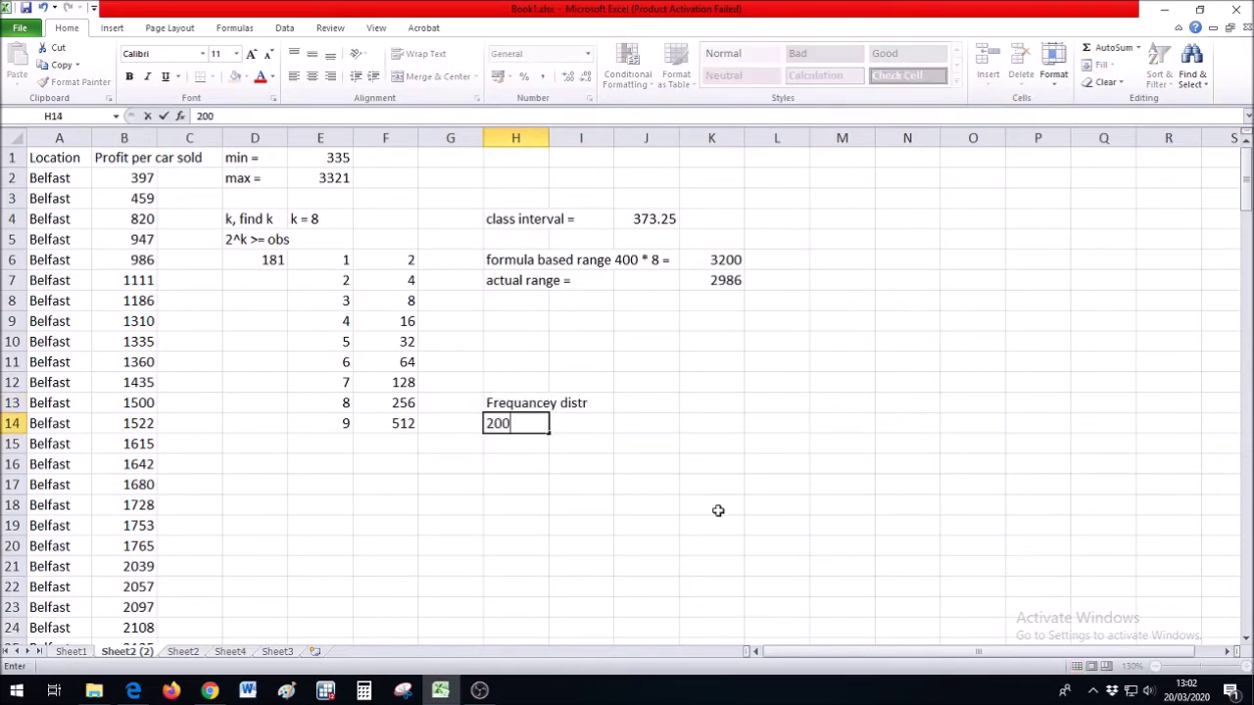
type(" - 600")
key("Return")
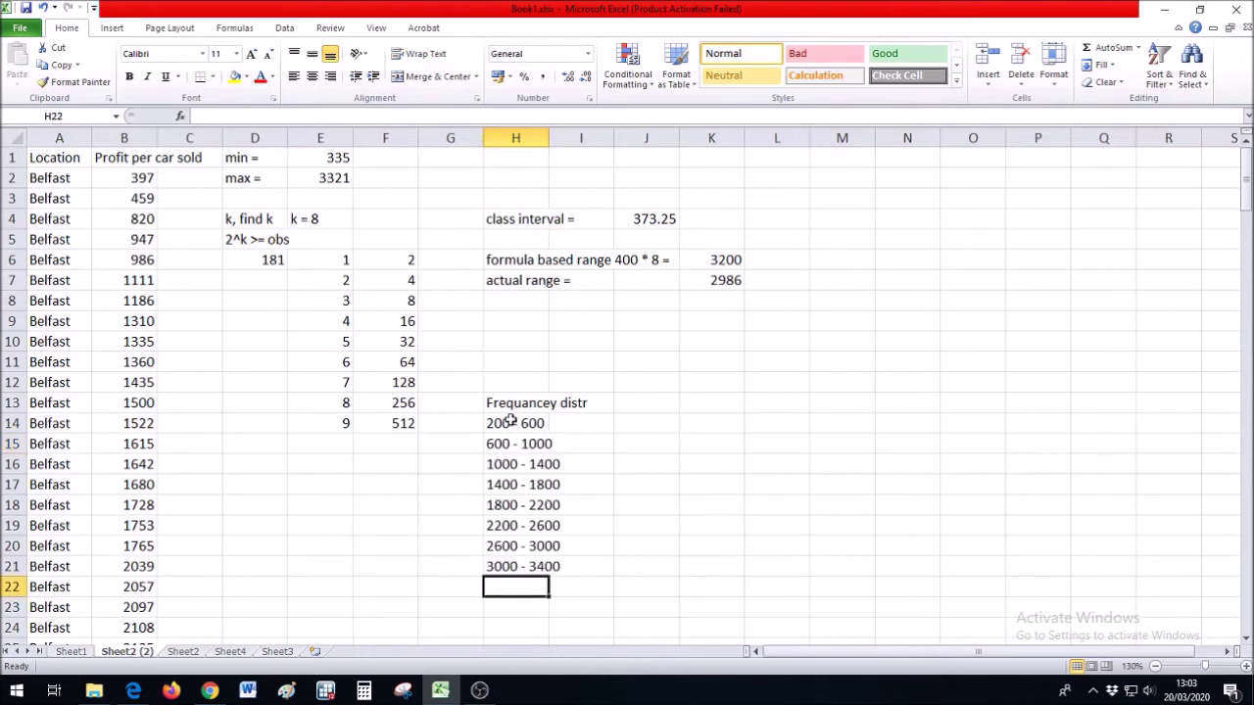
left_click_drag(493, 422, 666, 569)
left_click(711, 566)
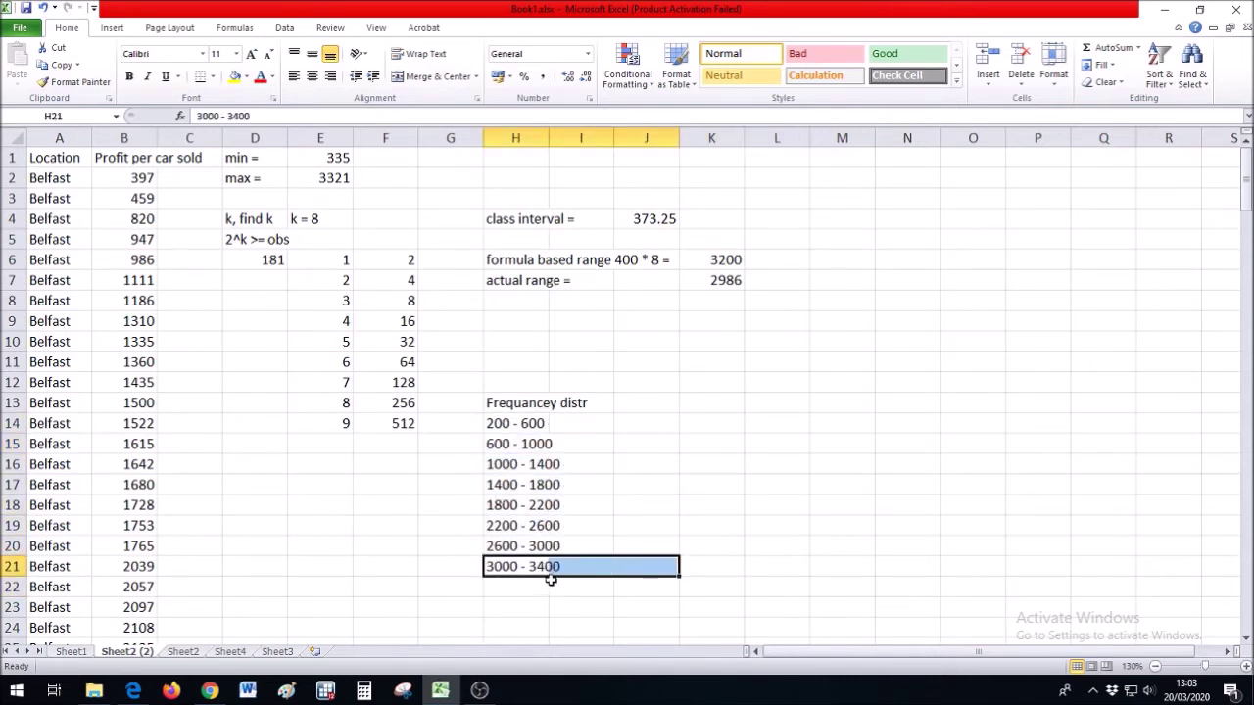
Step: Check the maximum and minimum profit values and add the Classes header
left_click(327, 179)
left_click(515, 566)
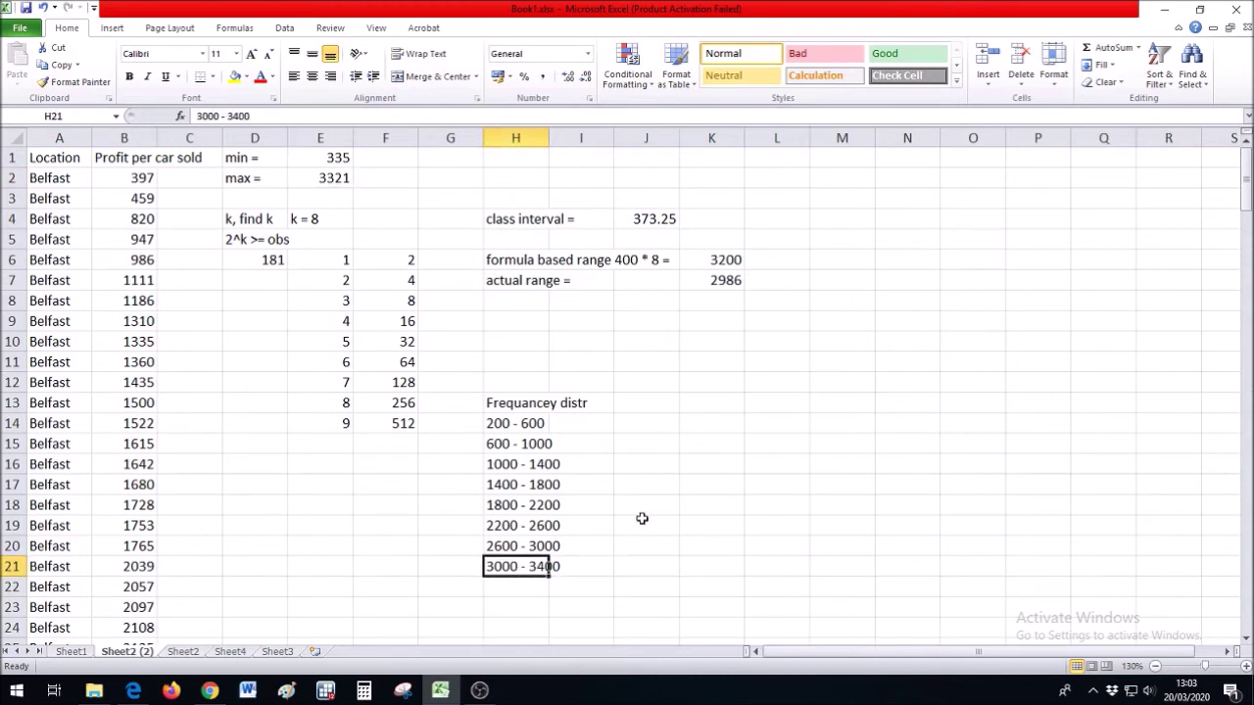
left_click_drag(504, 423, 575, 424)
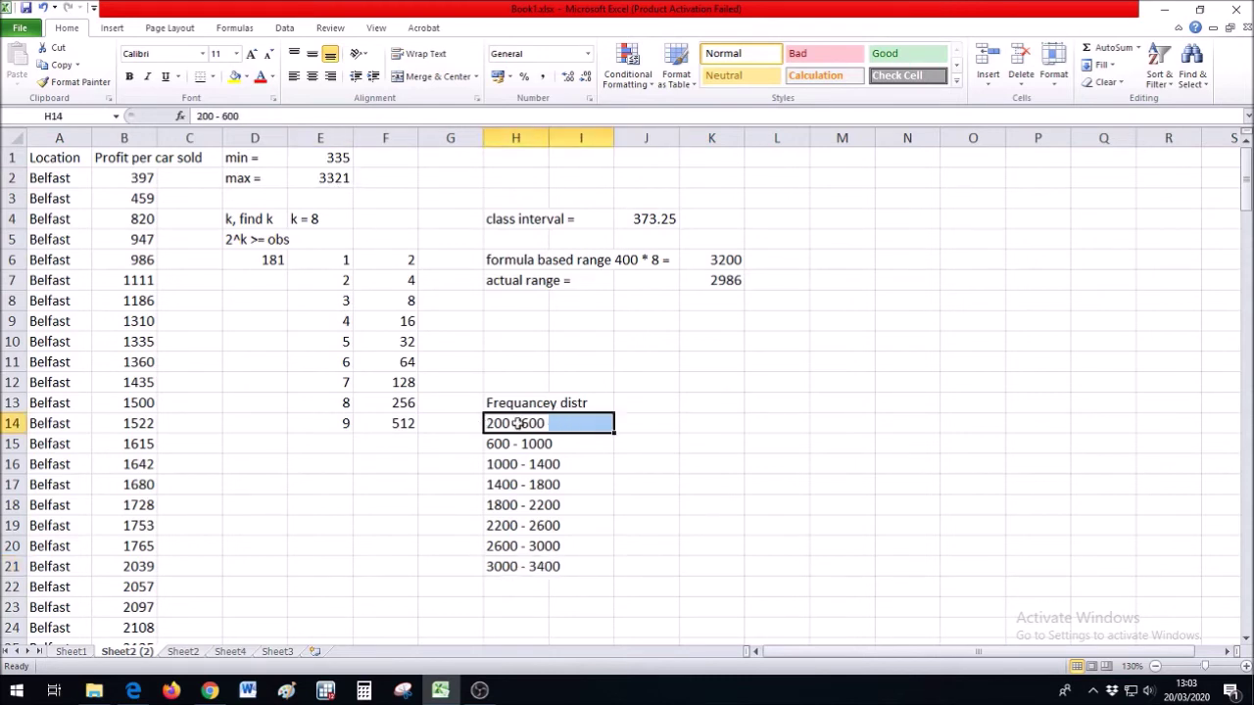
left_click(300, 157)
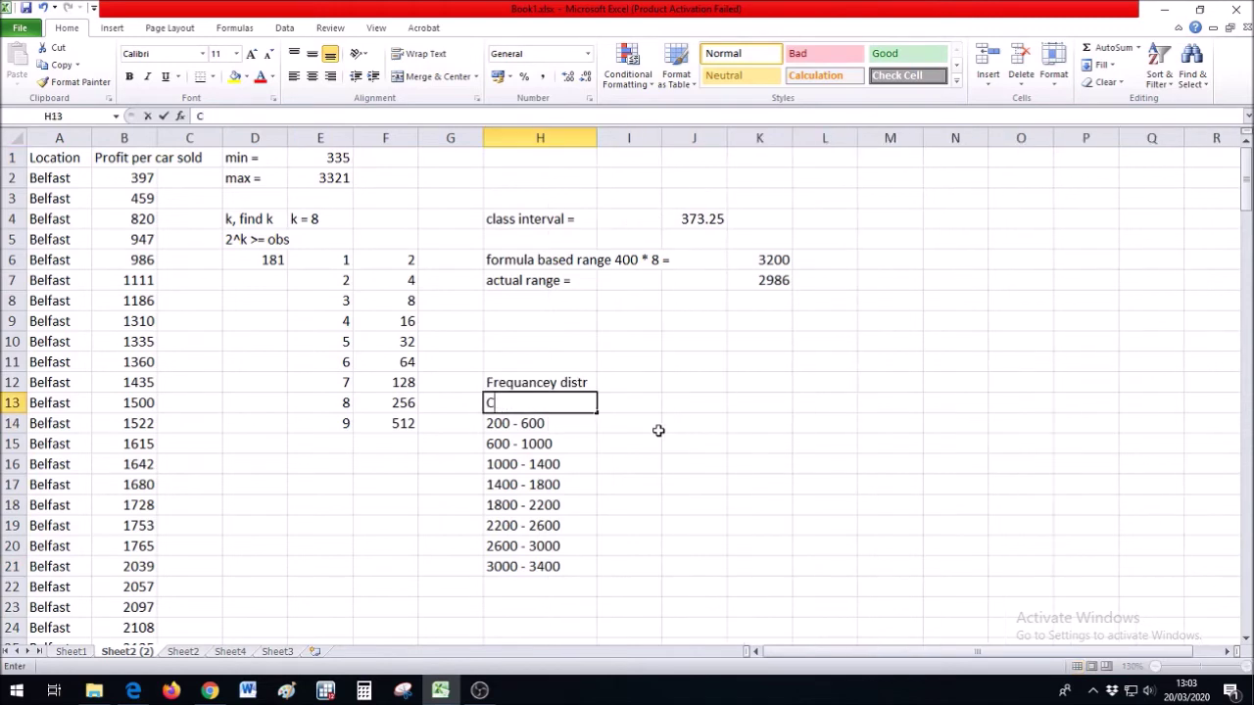
type("Classes")
left_click_drag(529, 403, 558, 566)
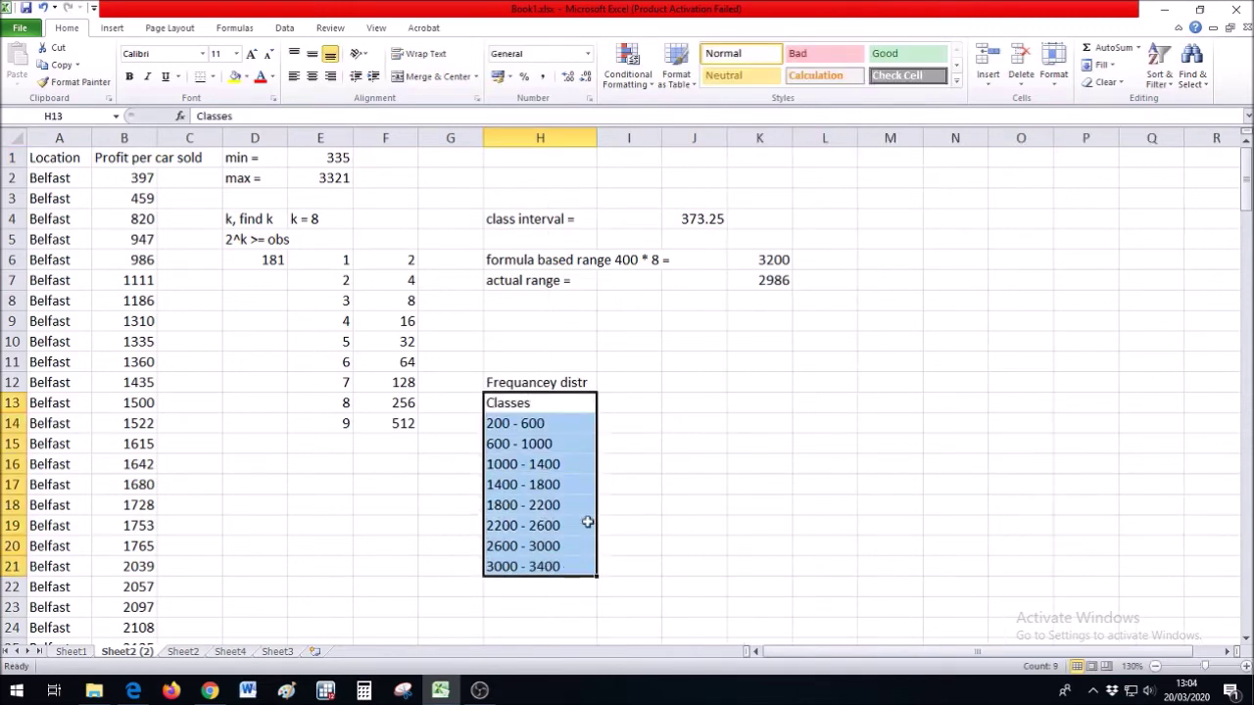
Step: Add the Freq header beside the Classes column
left_click(619, 405)
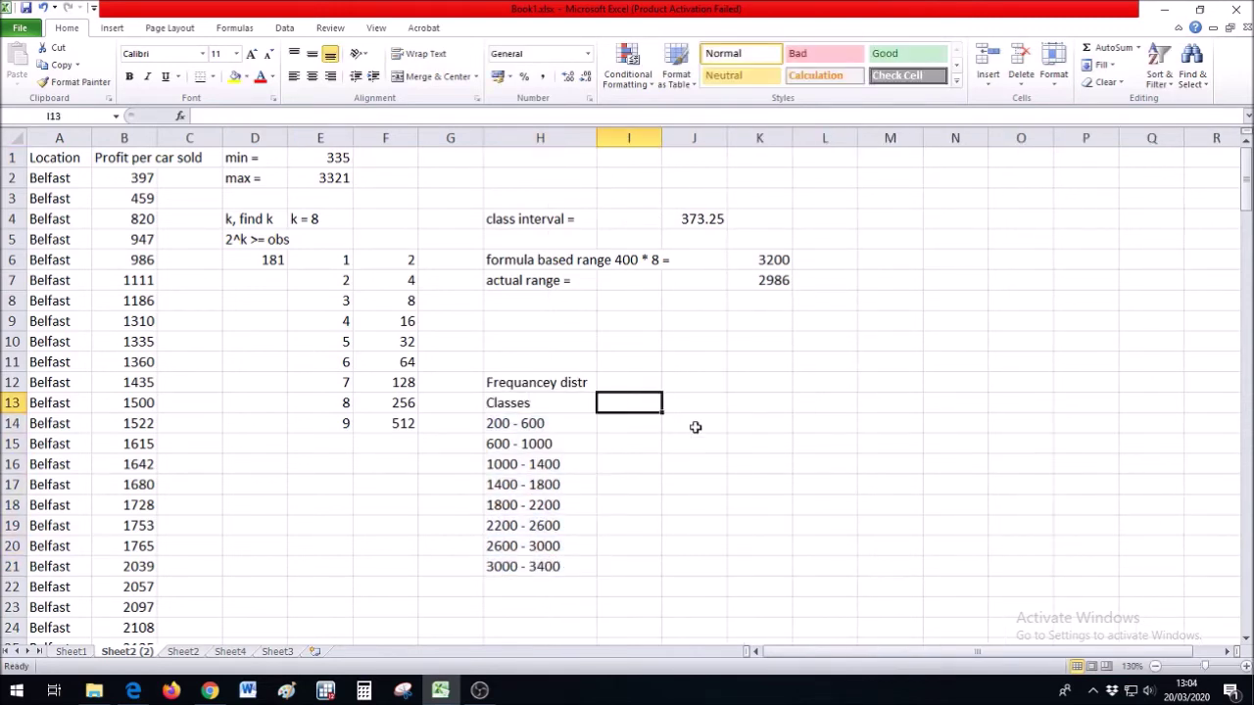
type("Freq")
key("Return")
left_click(104, 264)
Step: Sort the profit data by Profit per car sold, smallest to largest
left_click(104, 405)
left_click(65, 529)
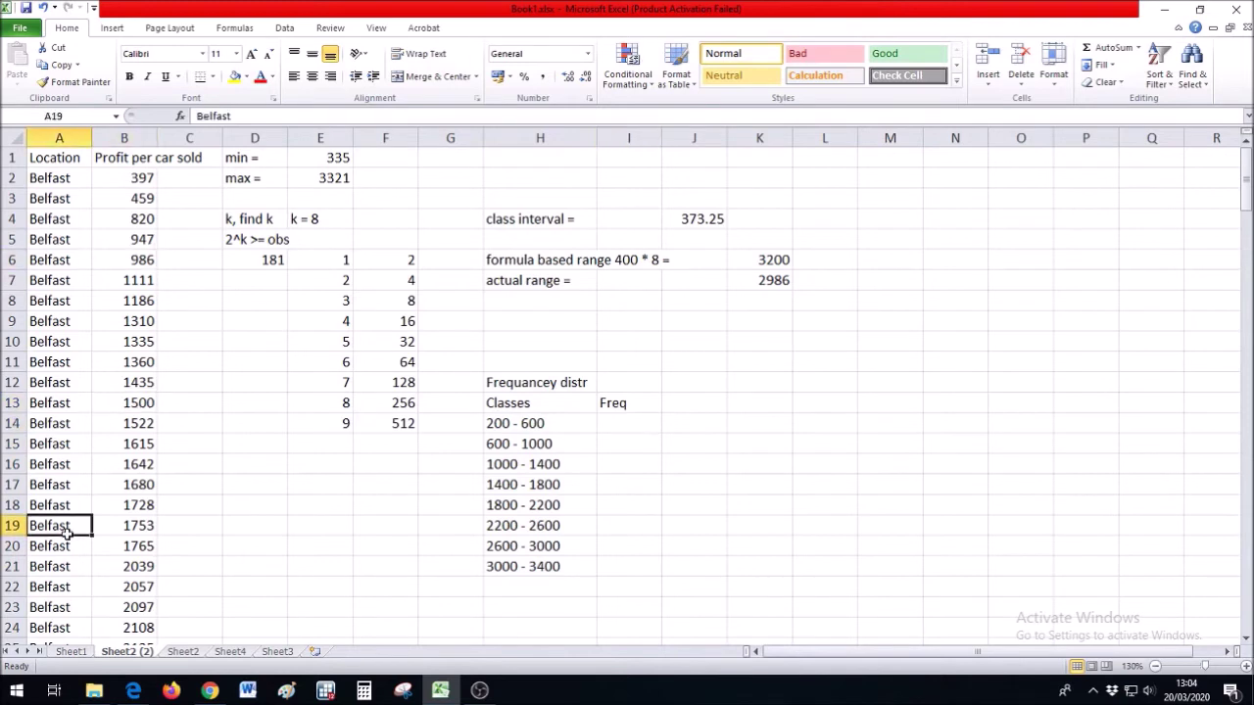
left_click_drag(66, 529, 64, 547)
left_click(49, 403)
left_click(49, 280)
left_click(124, 218)
left_click(134, 505)
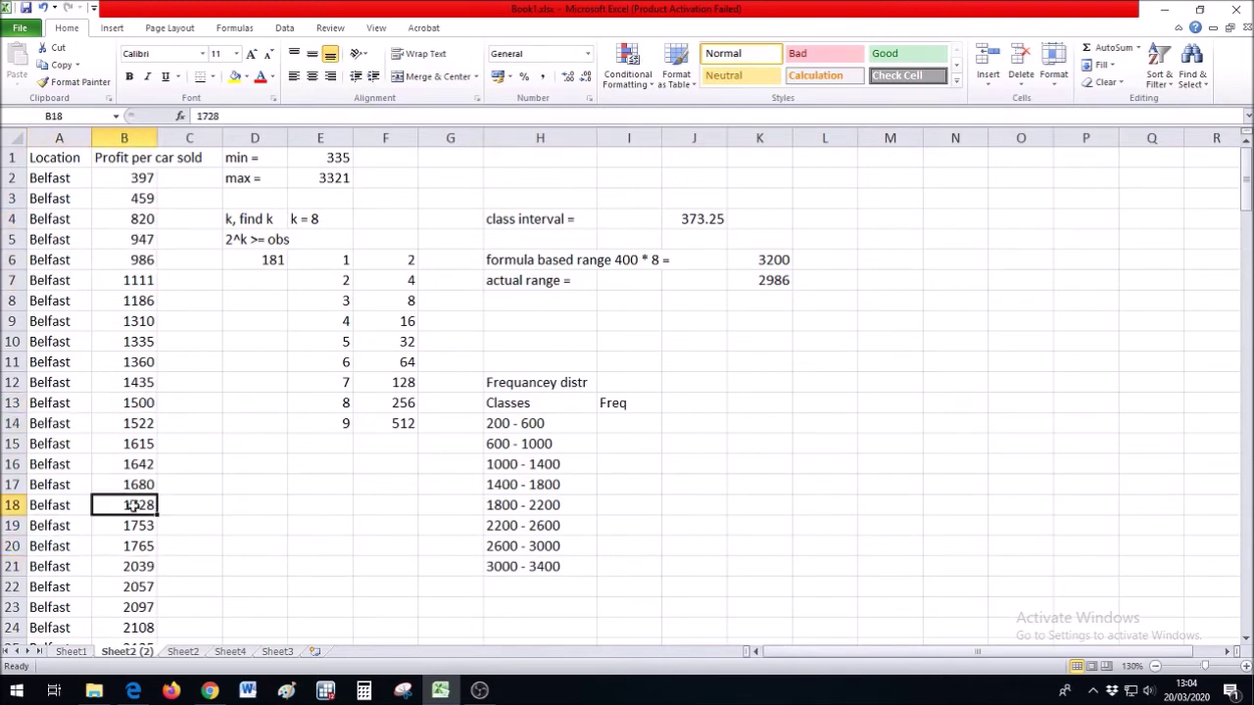
left_click(70, 568)
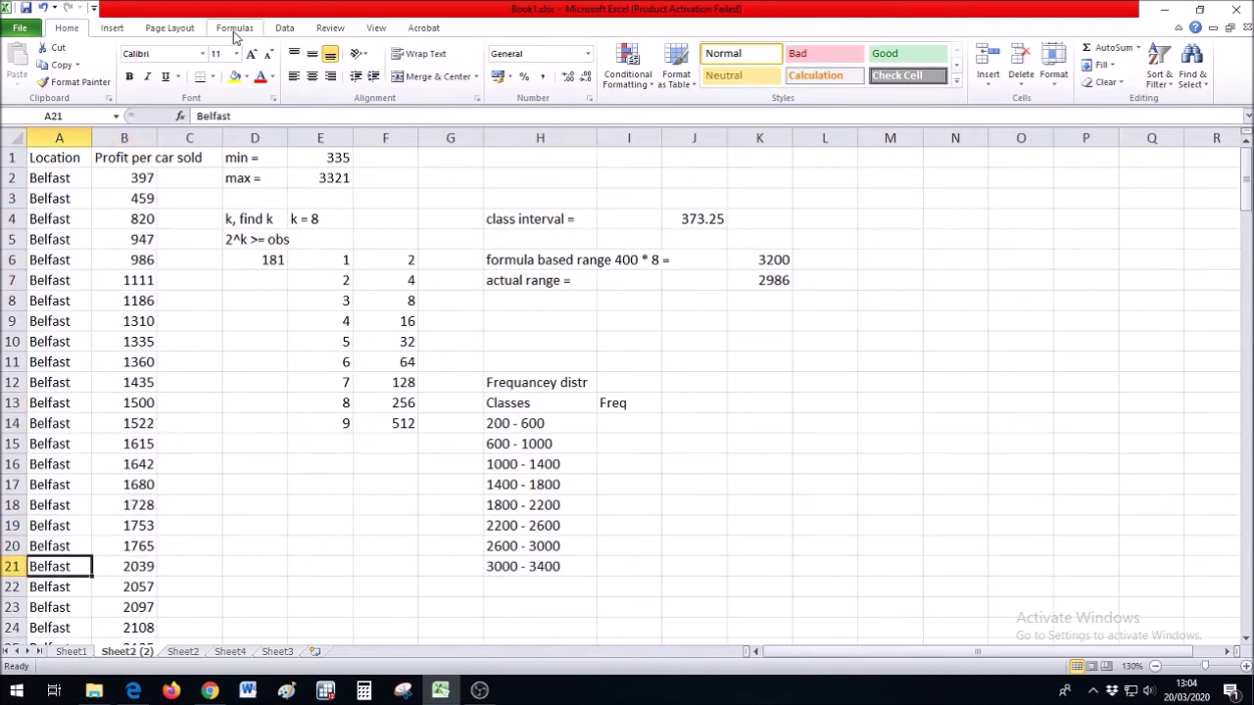
left_click(284, 28)
left_click(365, 66)
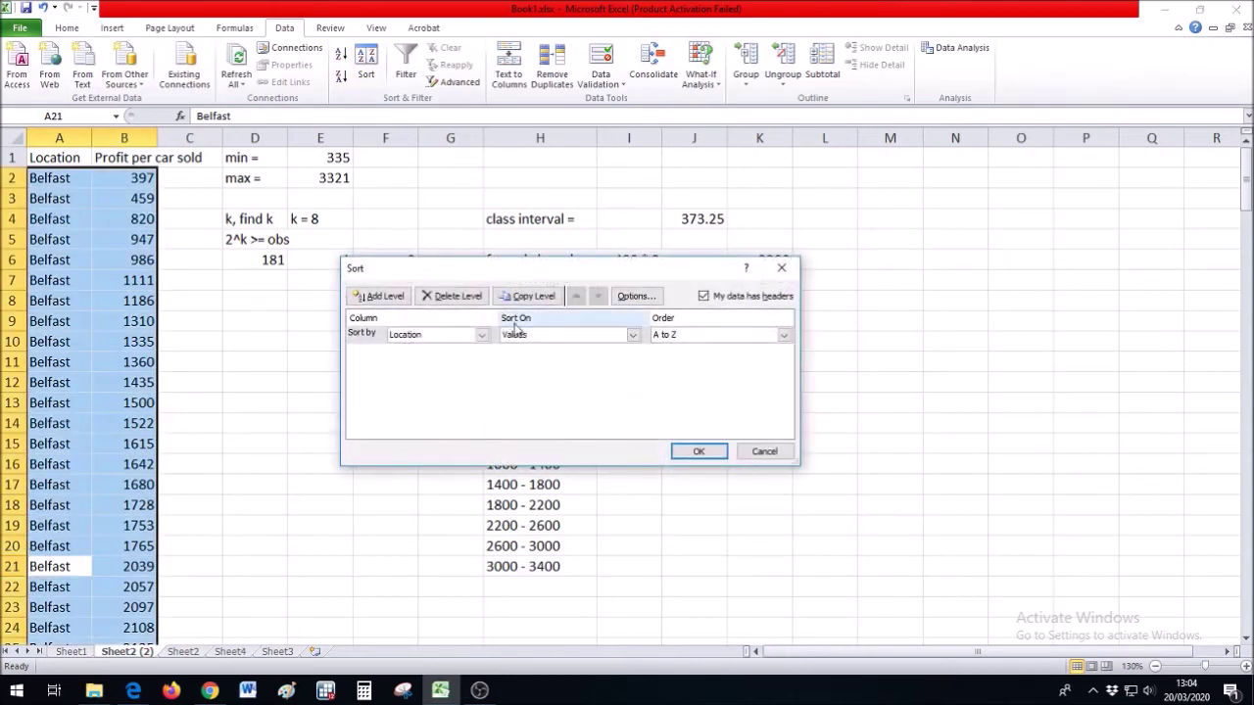
left_click(481, 335)
left_click(421, 362)
left_click(698, 450)
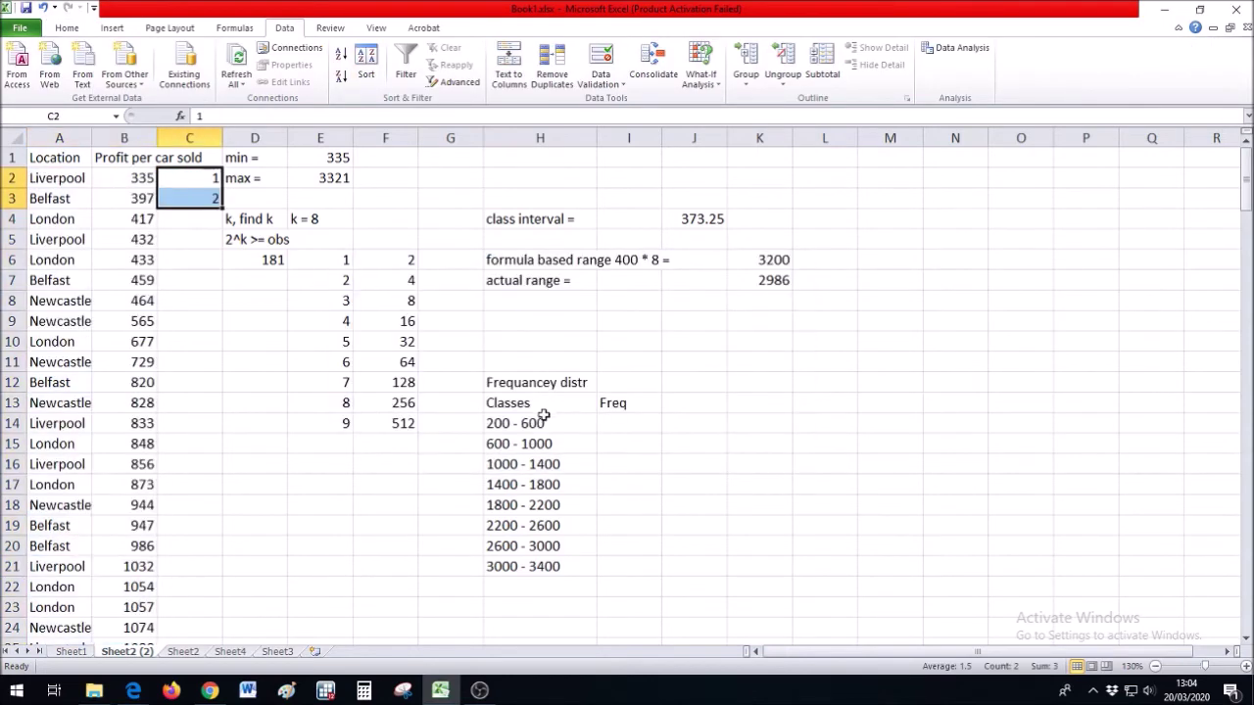
Step: Count the profits in the 200 - 600 class and enter frequency 8
left_click(559, 425)
left_click_drag(209, 195, 222, 330)
left_click(634, 423)
type("8")
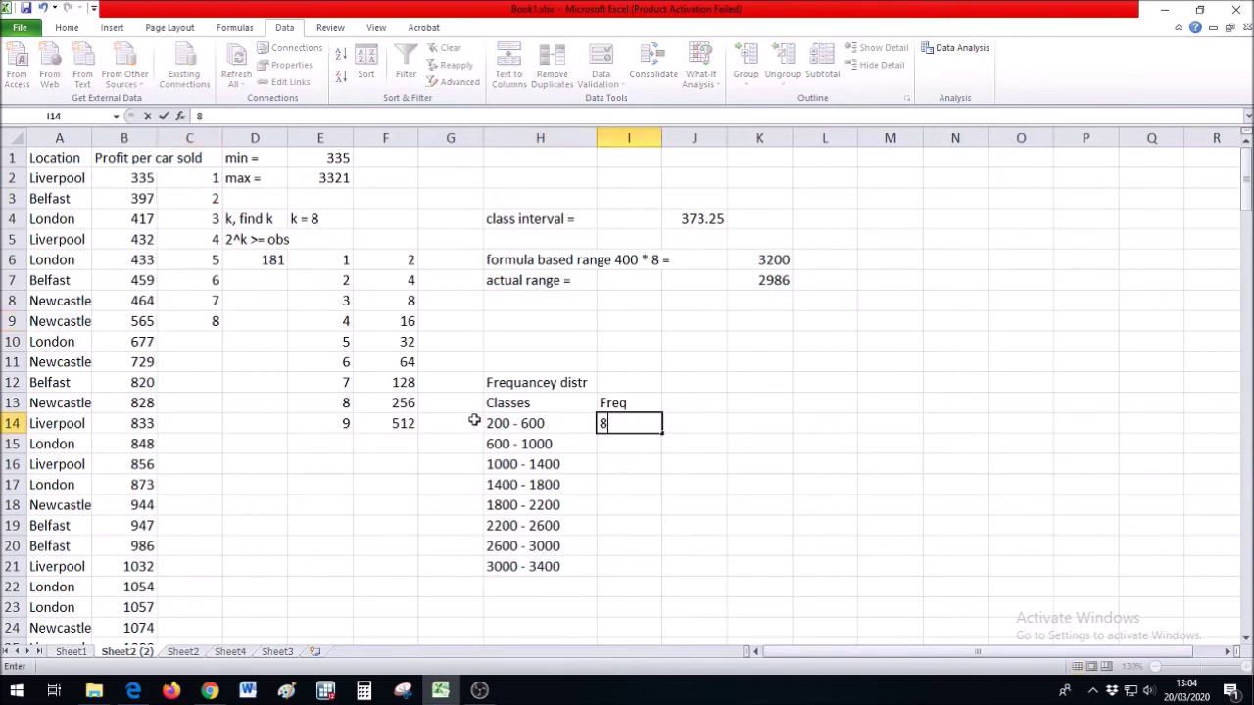
key("Return")
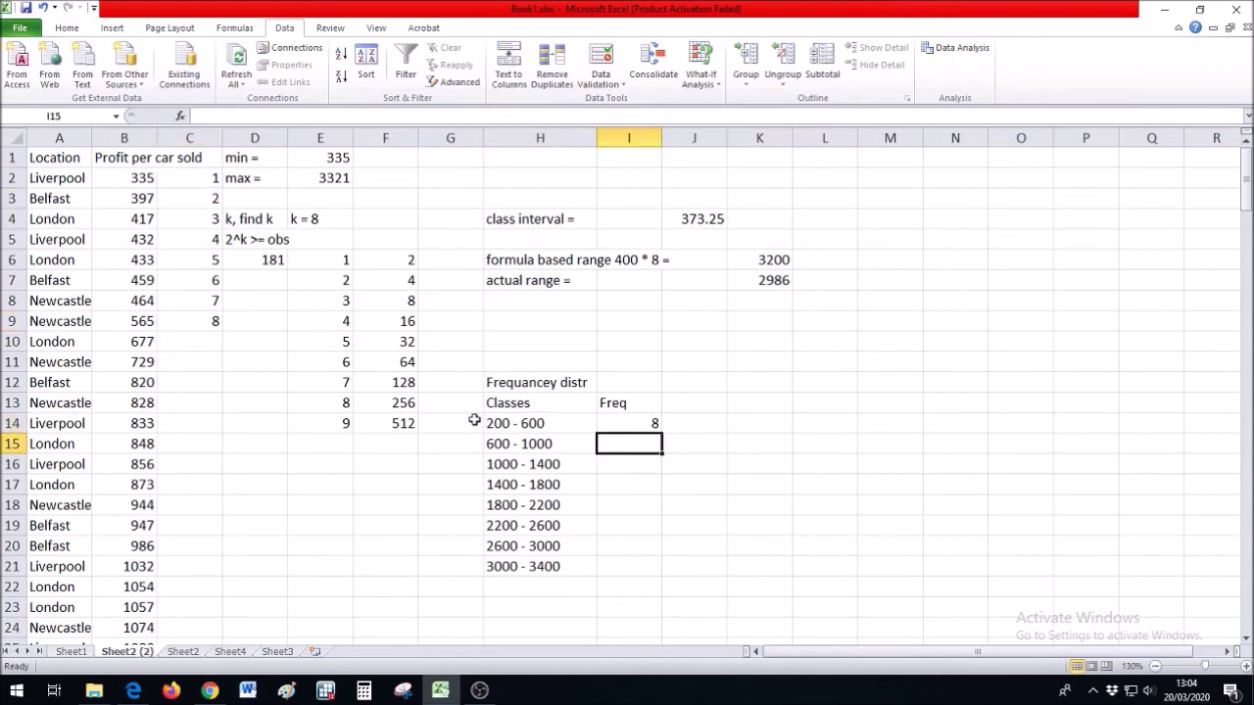
Step: Number the 600 - 1000 profits and enter frequency 11
left_click(164, 341)
type("1")
key("Return")
type("2")
key("Return")
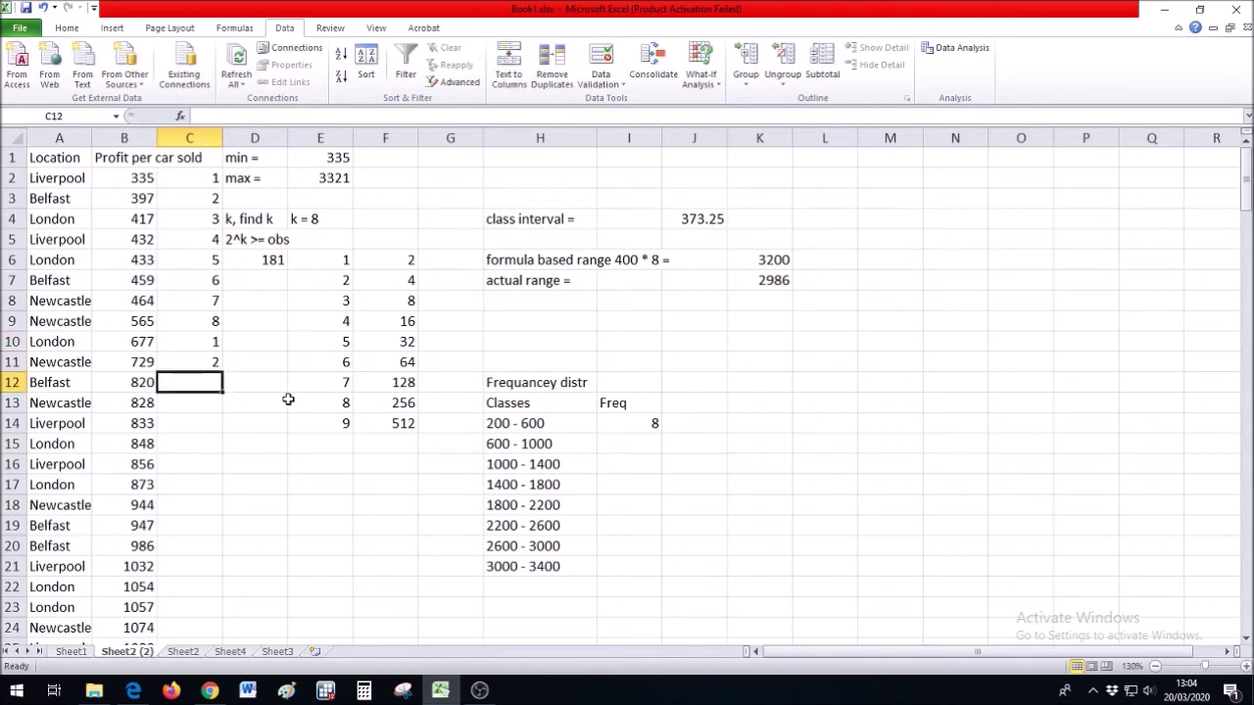
left_click_drag(186, 341, 186, 362)
left_click_drag(223, 371, 222, 550)
left_click(628, 439)
type("11")
Step: Number the 1000 - 1400 profits and enter frequency 23
key("Return")
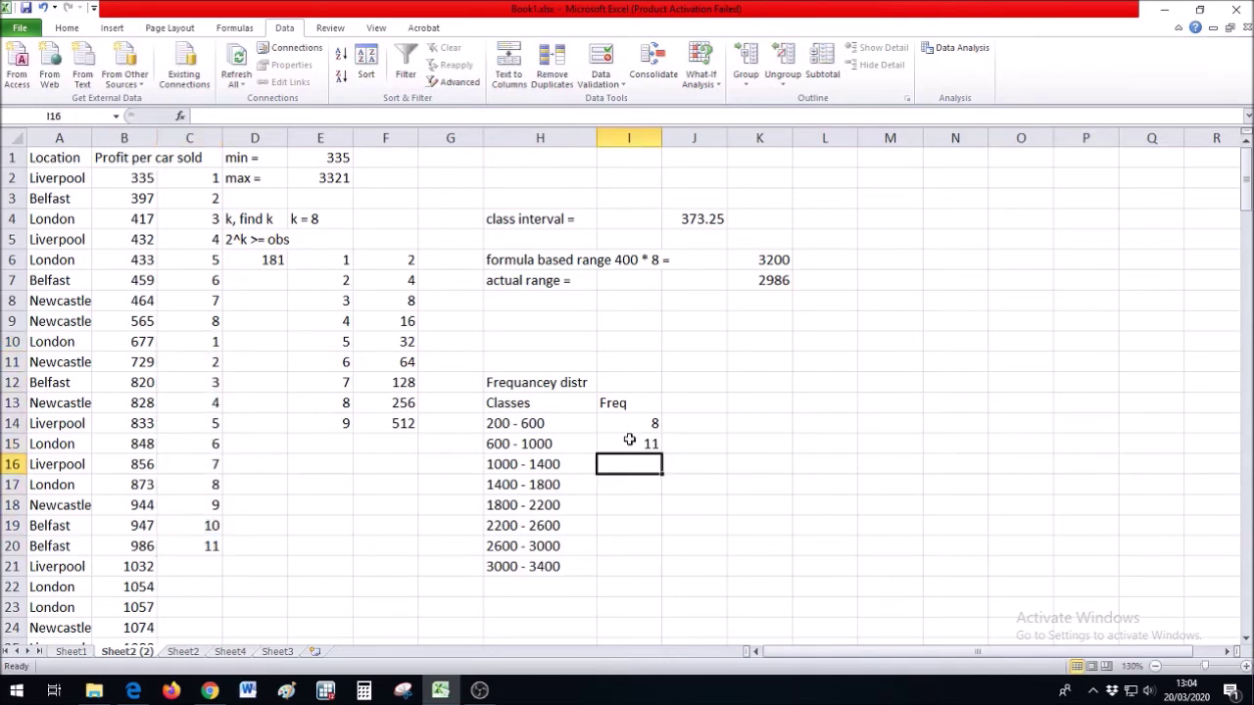
left_click(199, 566)
type("1")
key("Return")
type("2")
key("Return")
mouse_move(196, 566)
left_mouse_down()
mouse_move(205, 647)
mouse_move(205, 431)
mouse_move(206, 585)
left_mouse_up()
scroll(621, 401, "up", 6)
left_click(622, 401)
type("23")
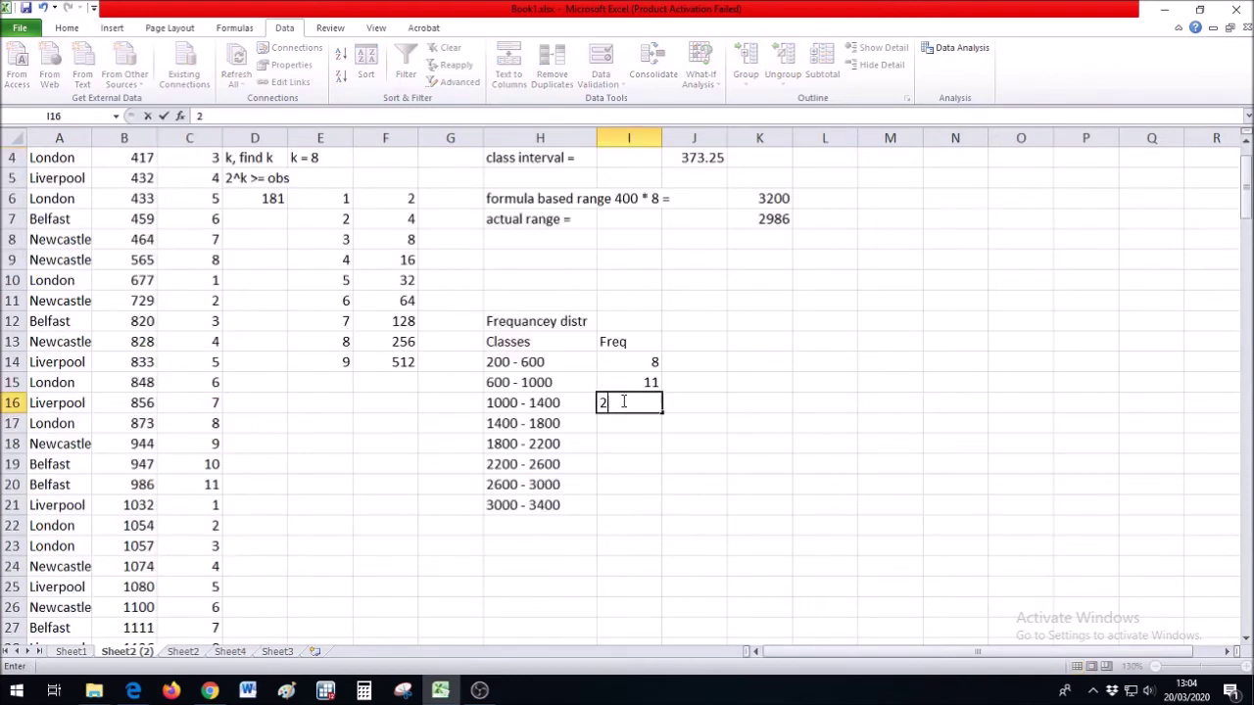
key("Return")
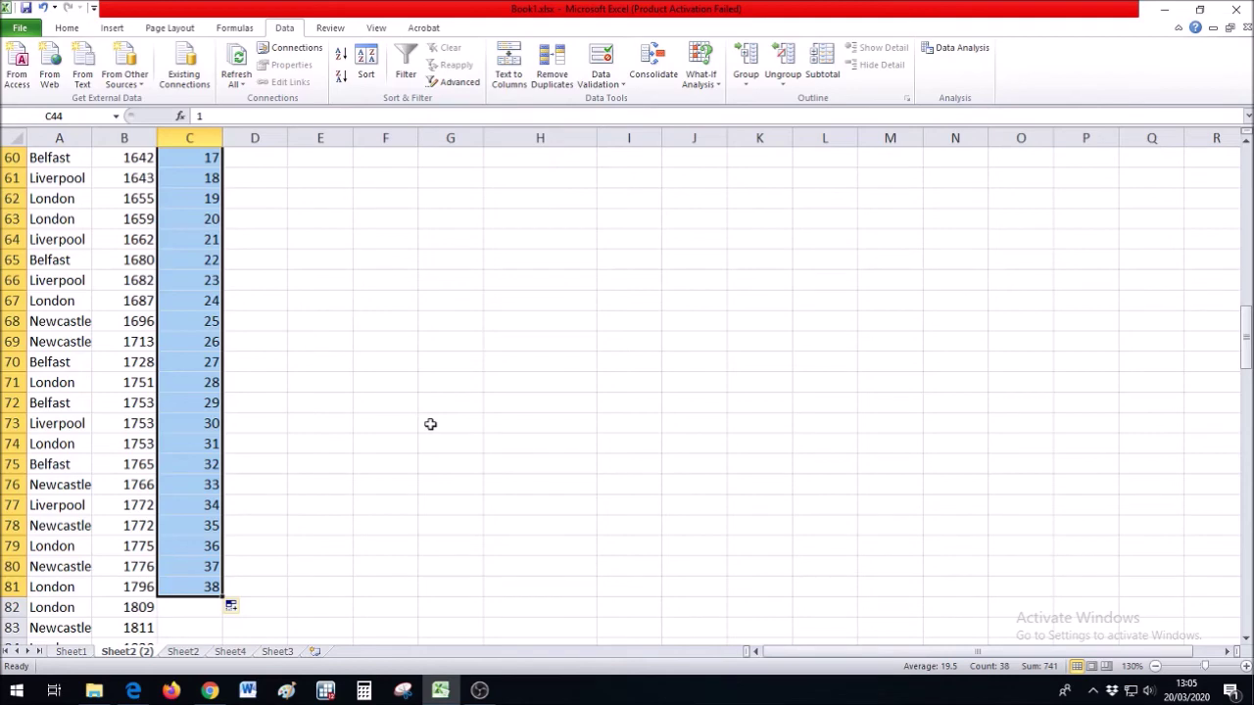
Step: Select the finished frequency table with all eight class counts
scroll(430, 423, "up", 18)
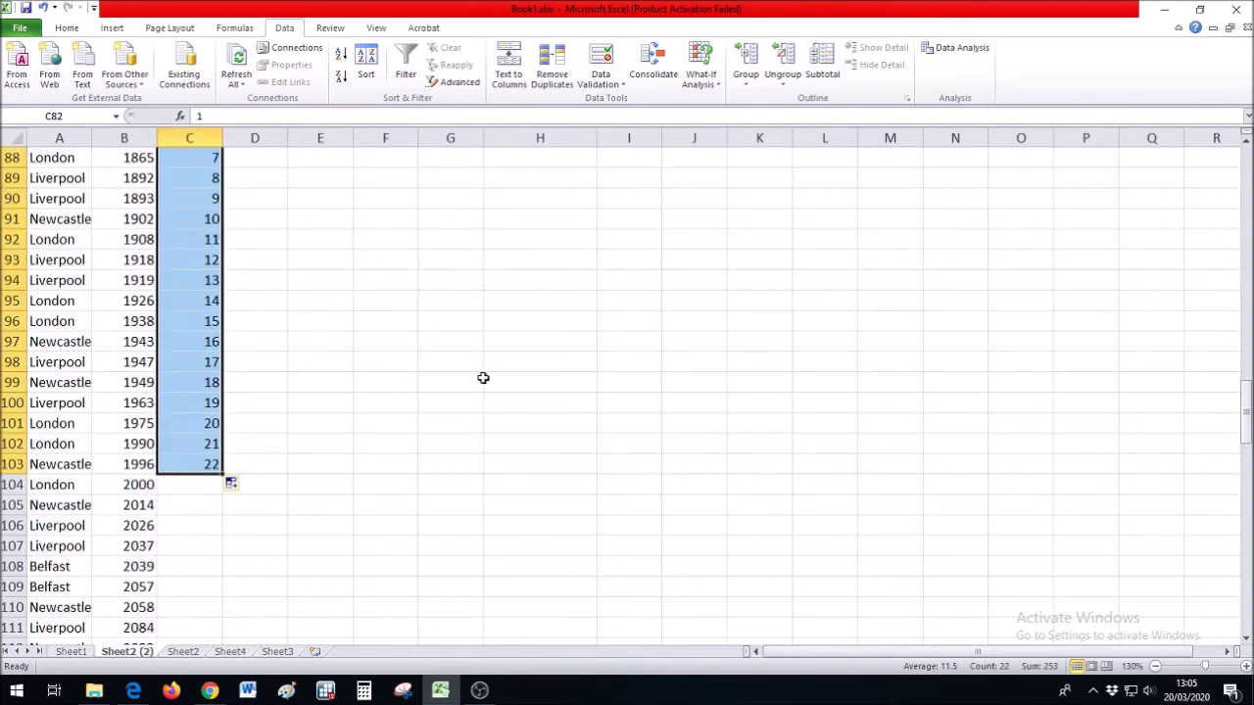
scroll(512, 378, "up", 20)
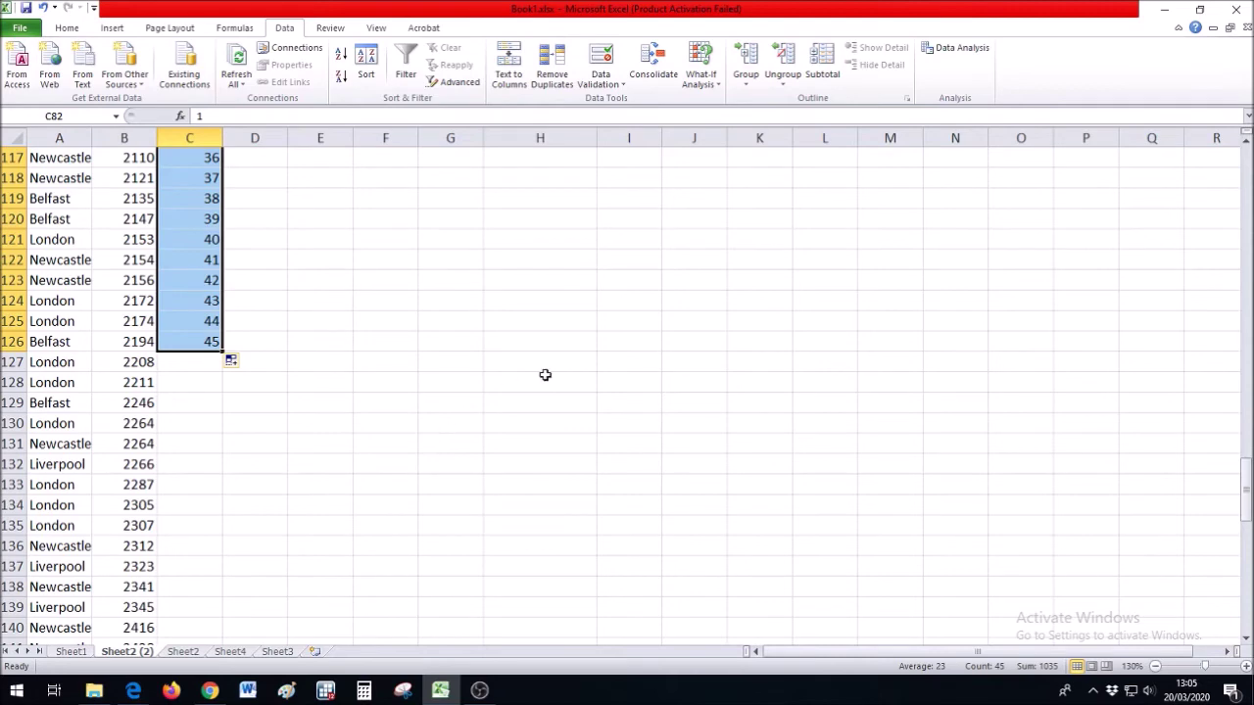
scroll(546, 375, "up", 16)
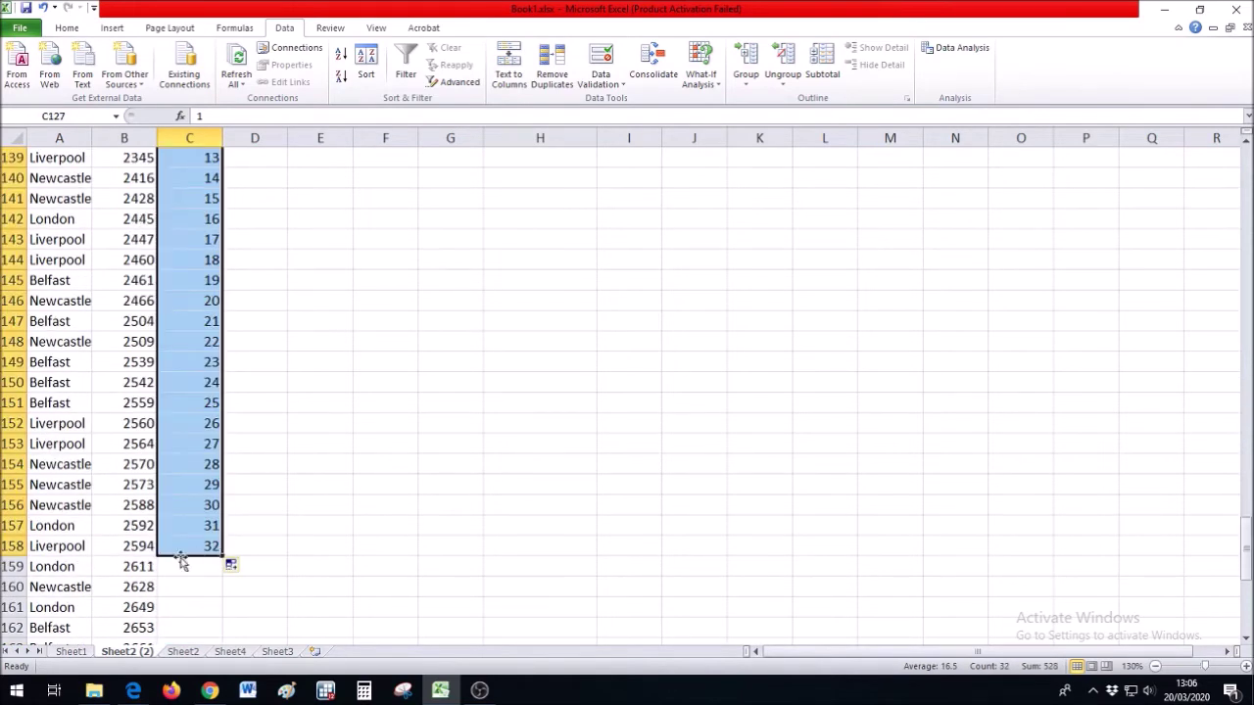
scroll(555, 378, "up", 20)
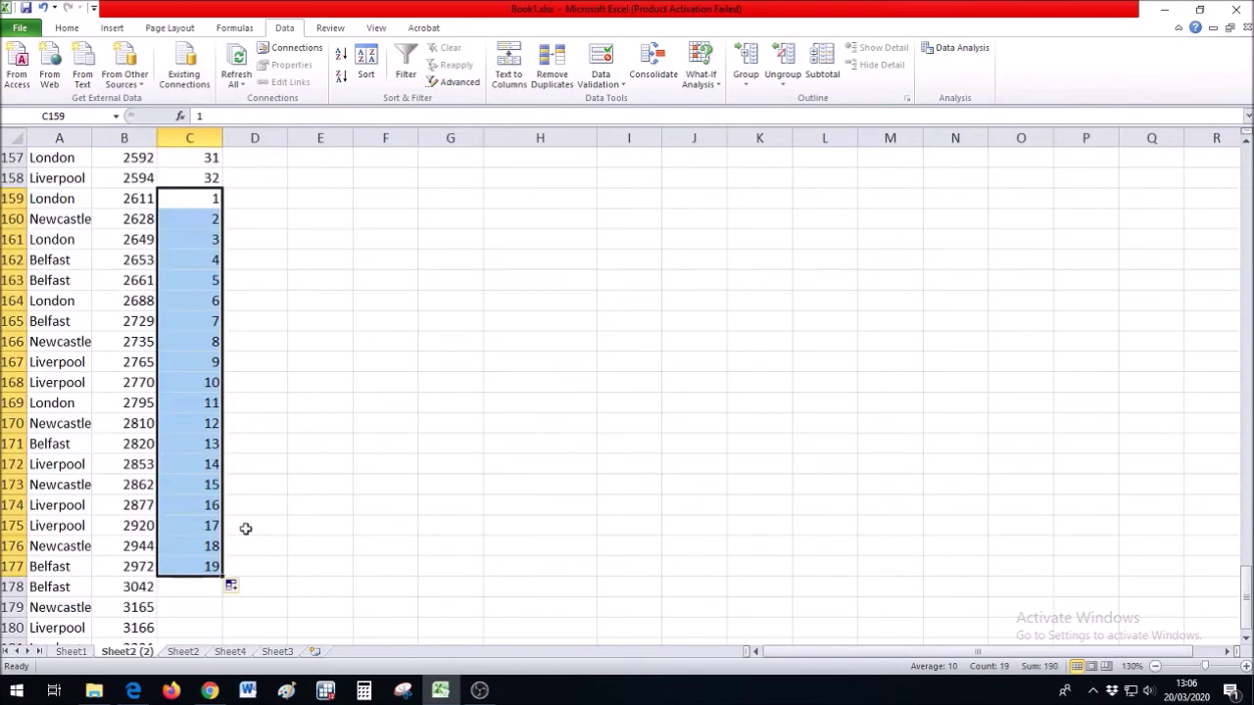
scroll(509, 425, "up", 20)
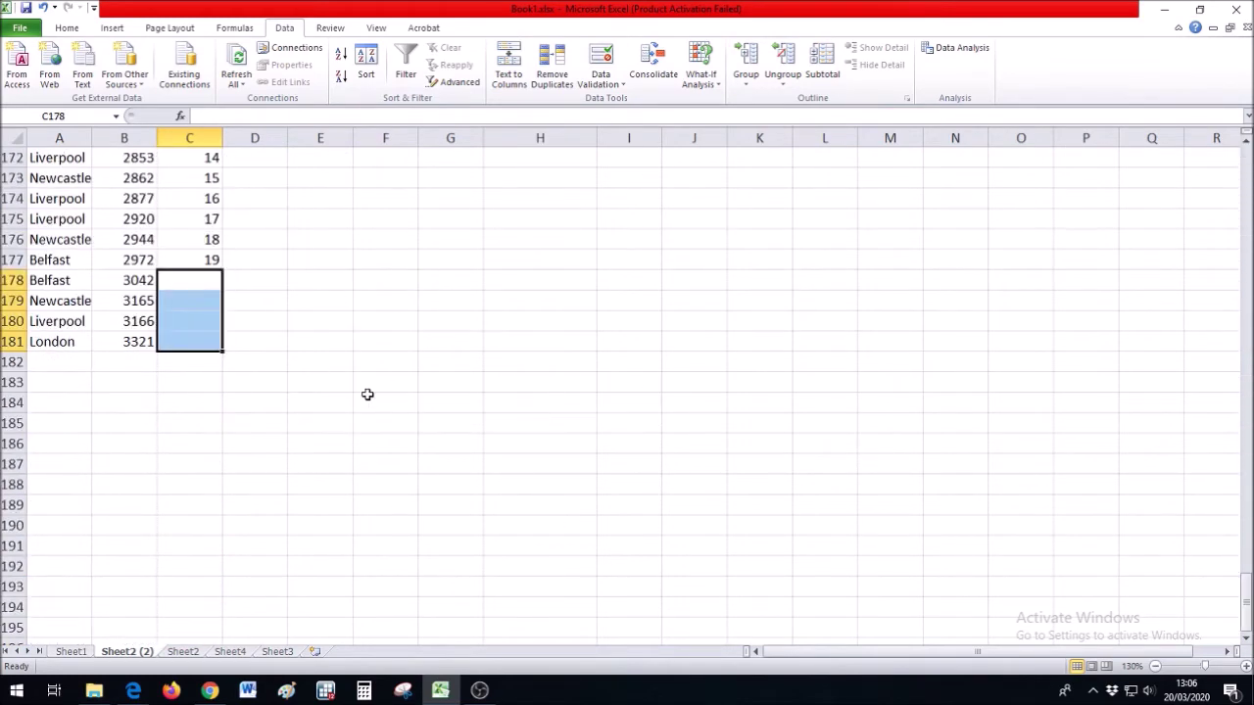
scroll(553, 365, "up", 20)
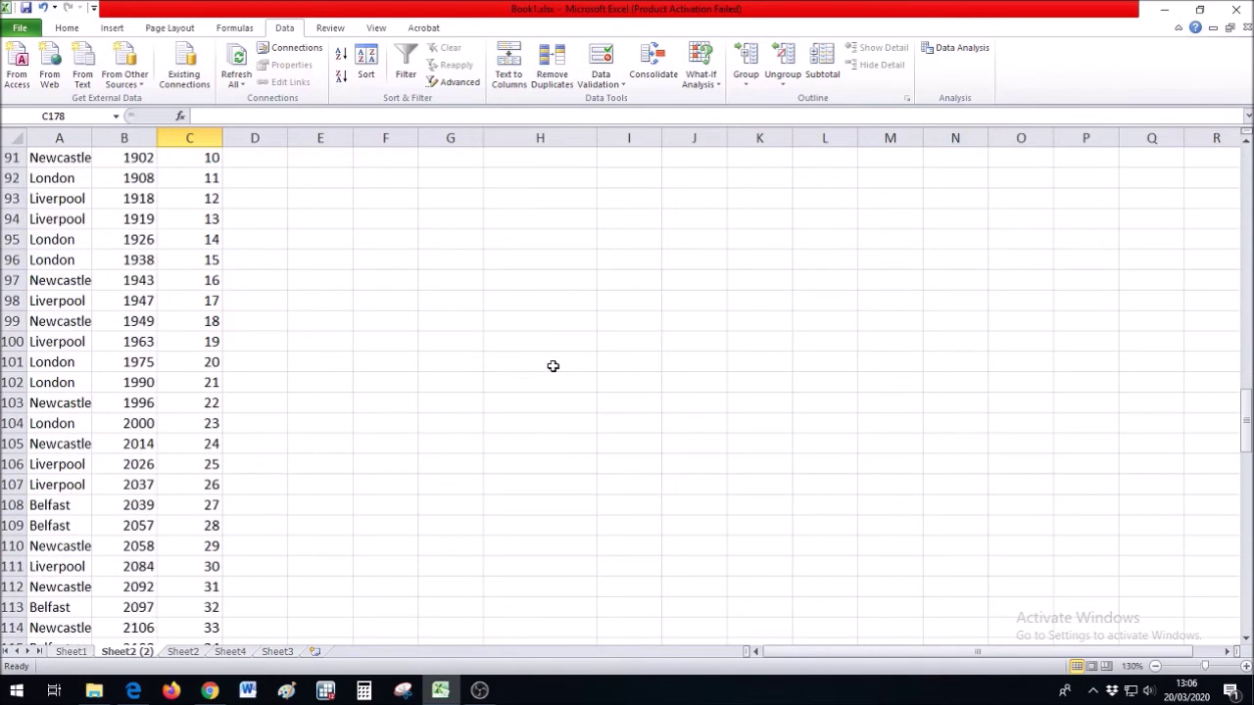
left_click_drag(529, 382, 624, 567)
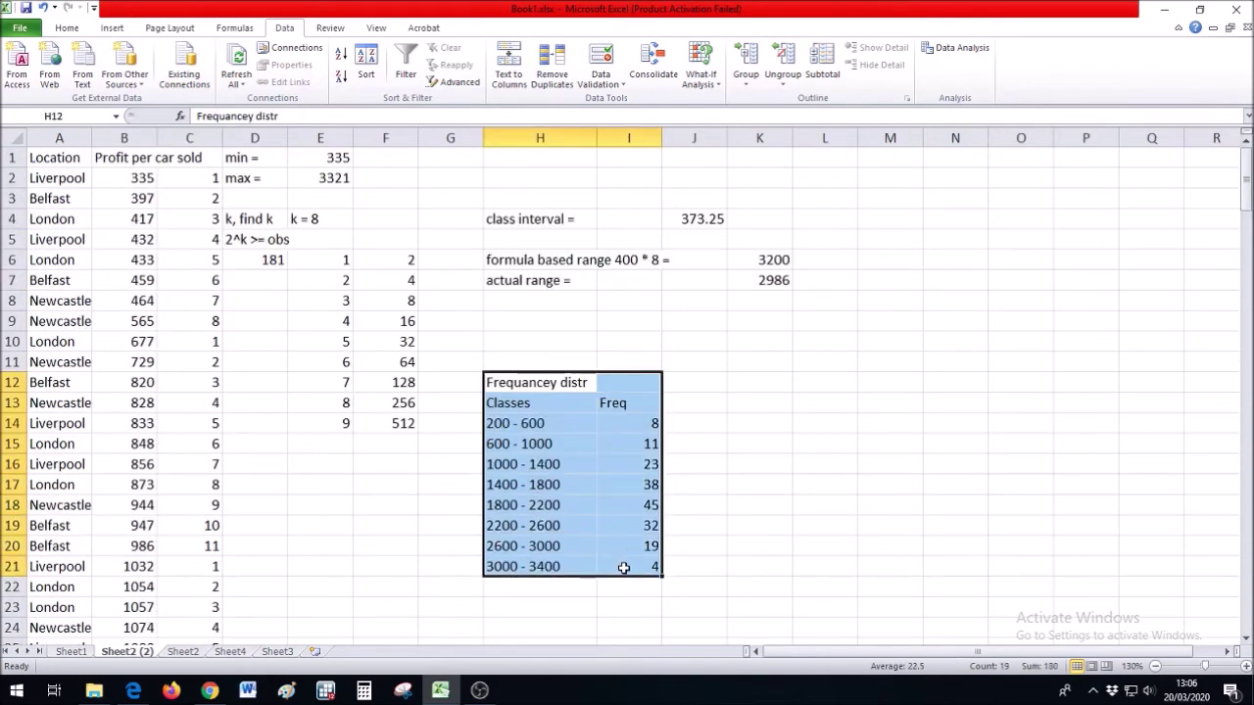
Step: Clear the contents of A1:H13 on Sheet1
left_click(719, 475)
left_click_drag(559, 425, 58, 160)
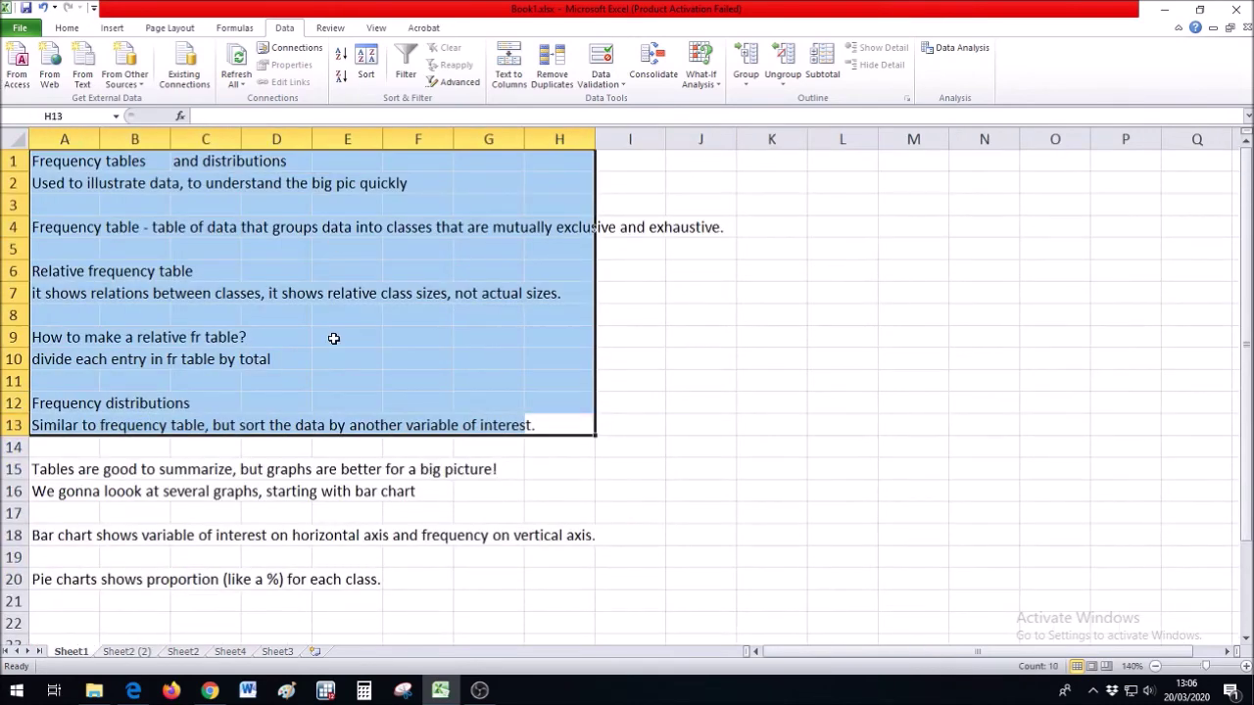
key("Delete")
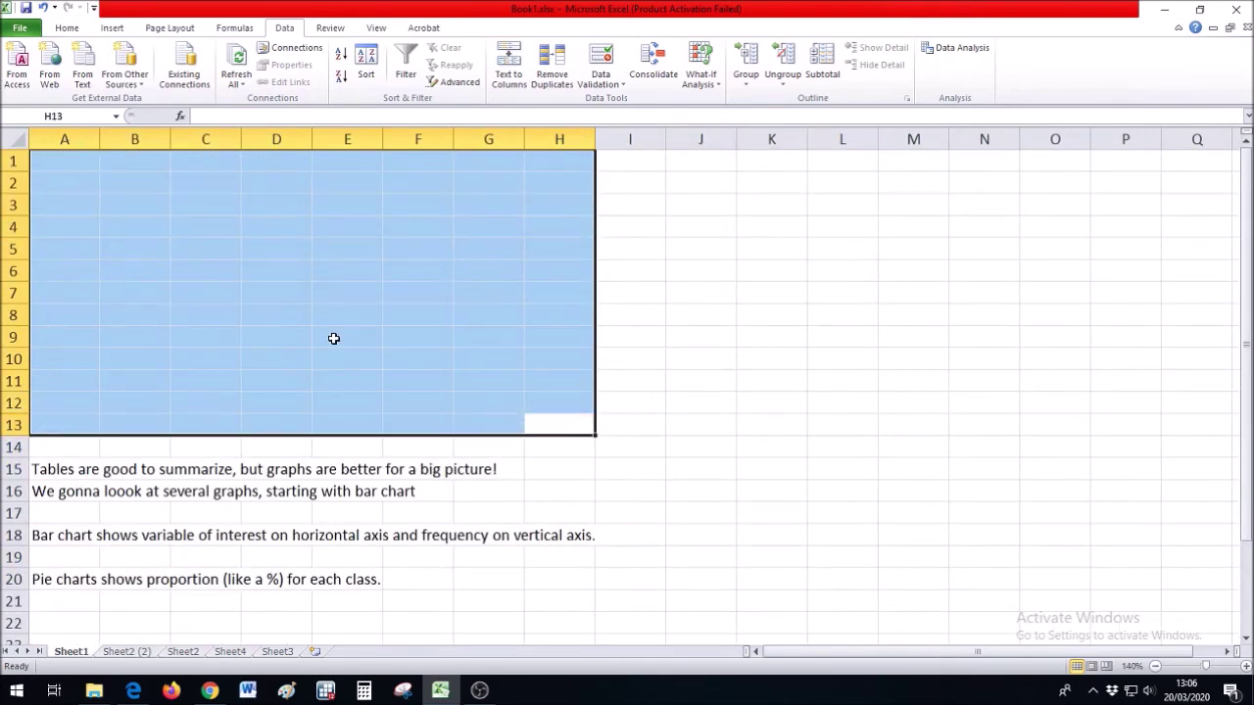
left_click(333, 338)
left_click_drag(73, 471, 617, 592)
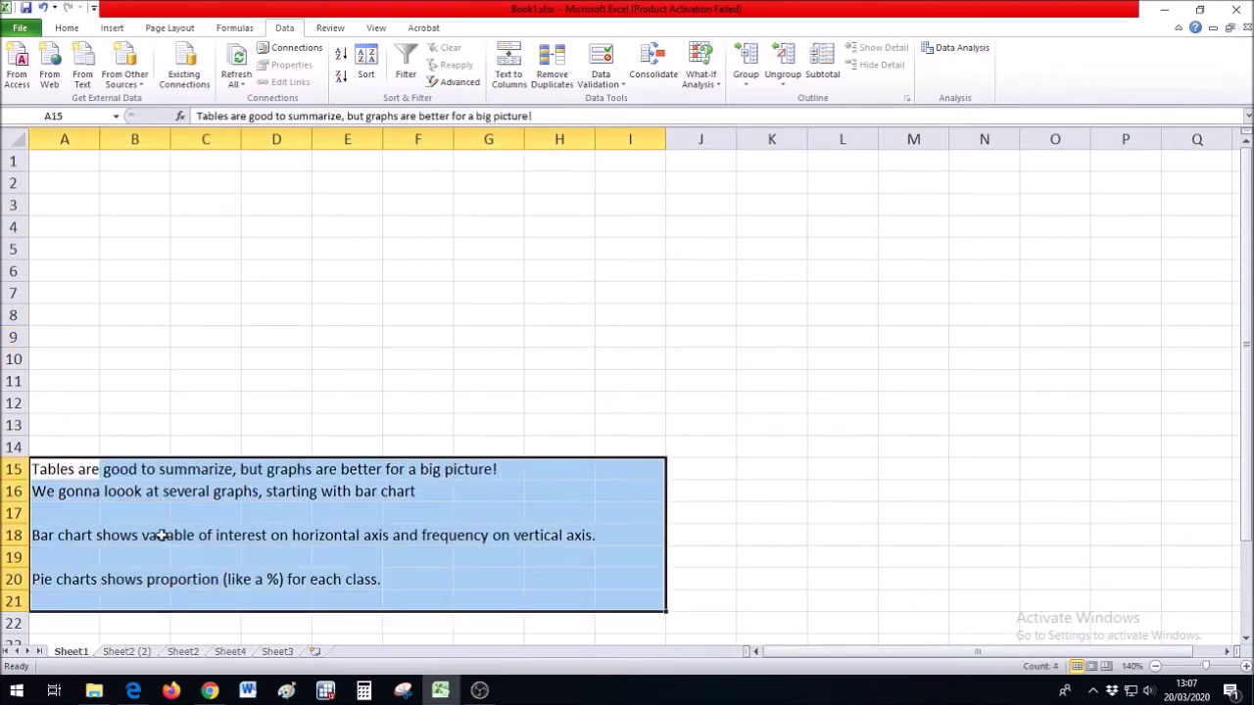
Step: Return to Sheet2 (2) and select the classes and frequencies in H14:I21
key("ctrl+Page_Down")
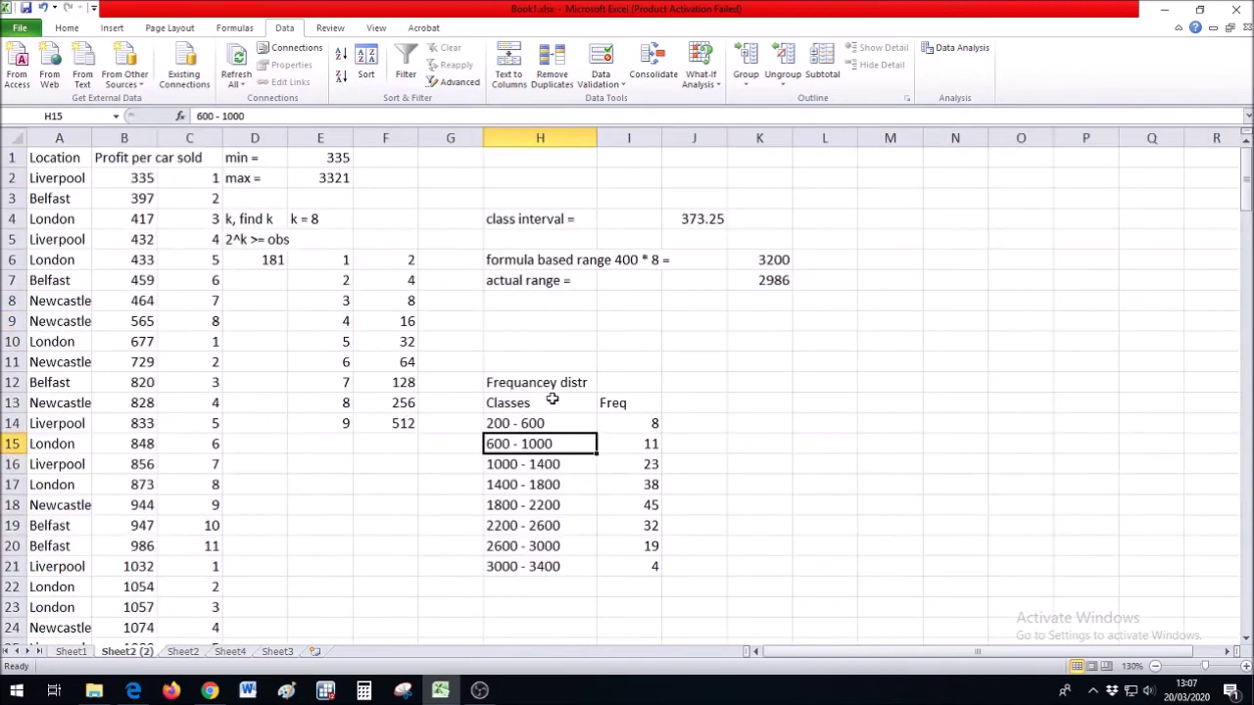
left_click_drag(549, 384, 616, 568)
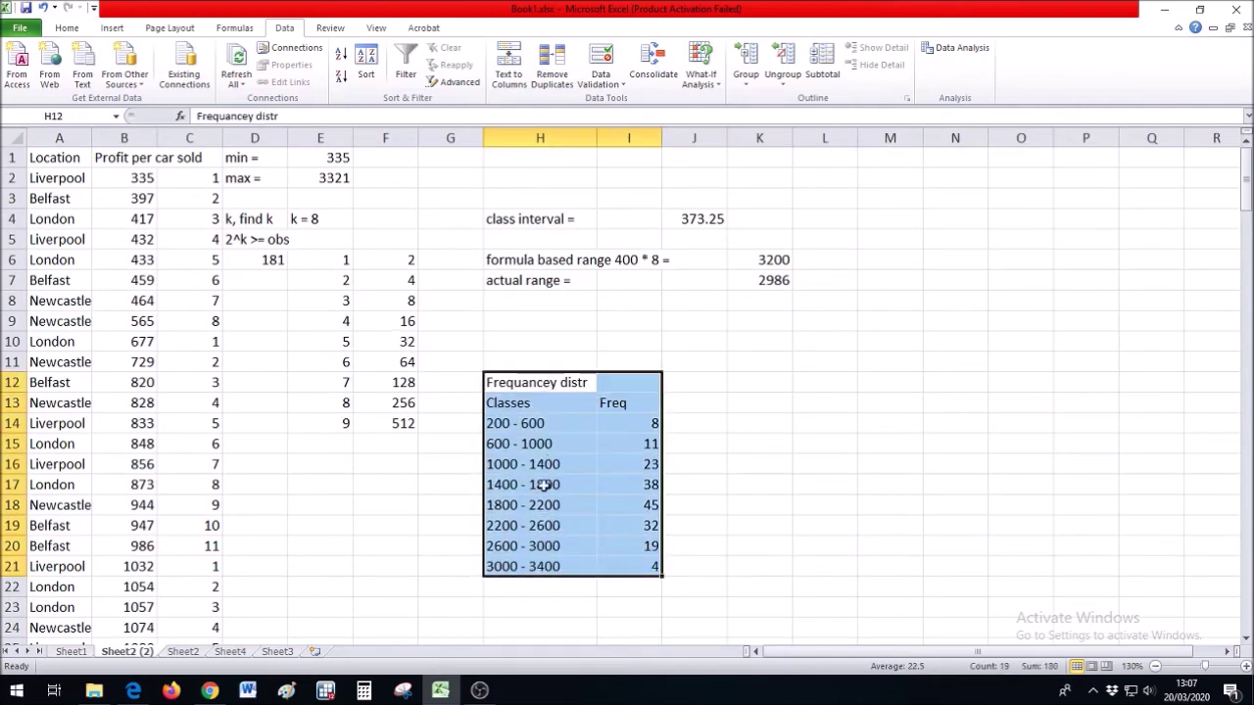
left_click_drag(58, 259, 95, 520)
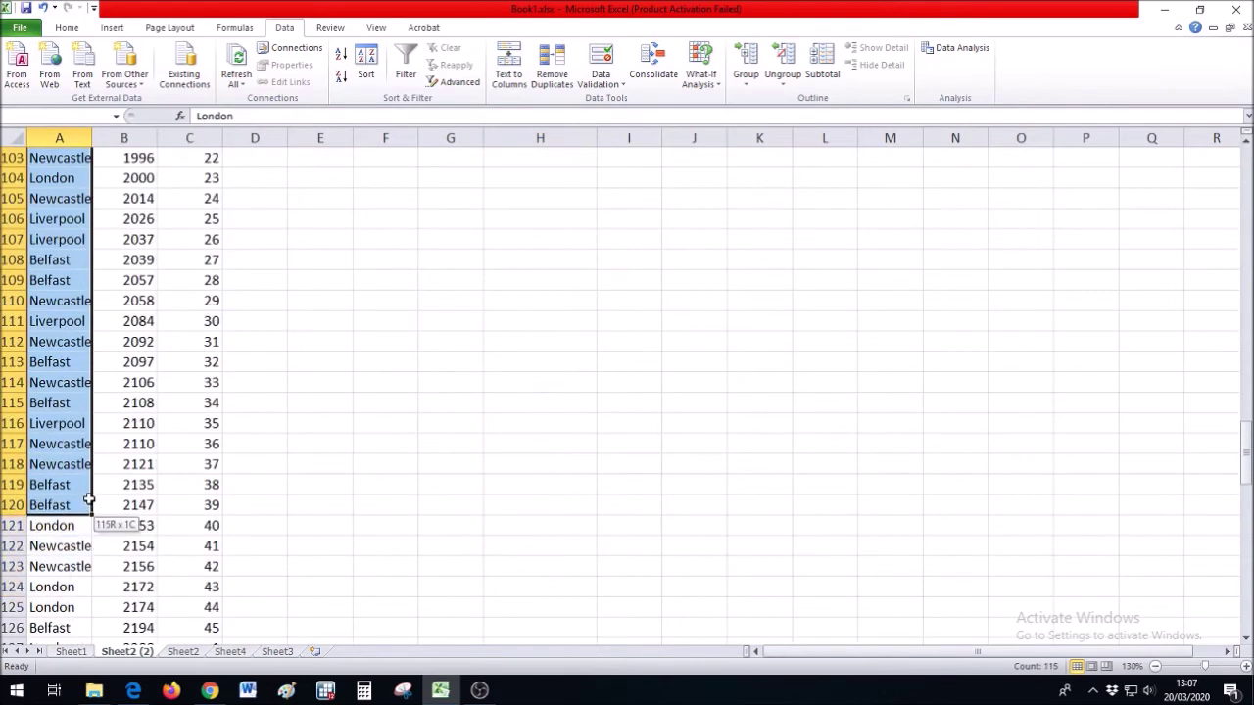
scroll(480, 362, "up", 7)
scroll(480, 363, "up", 20)
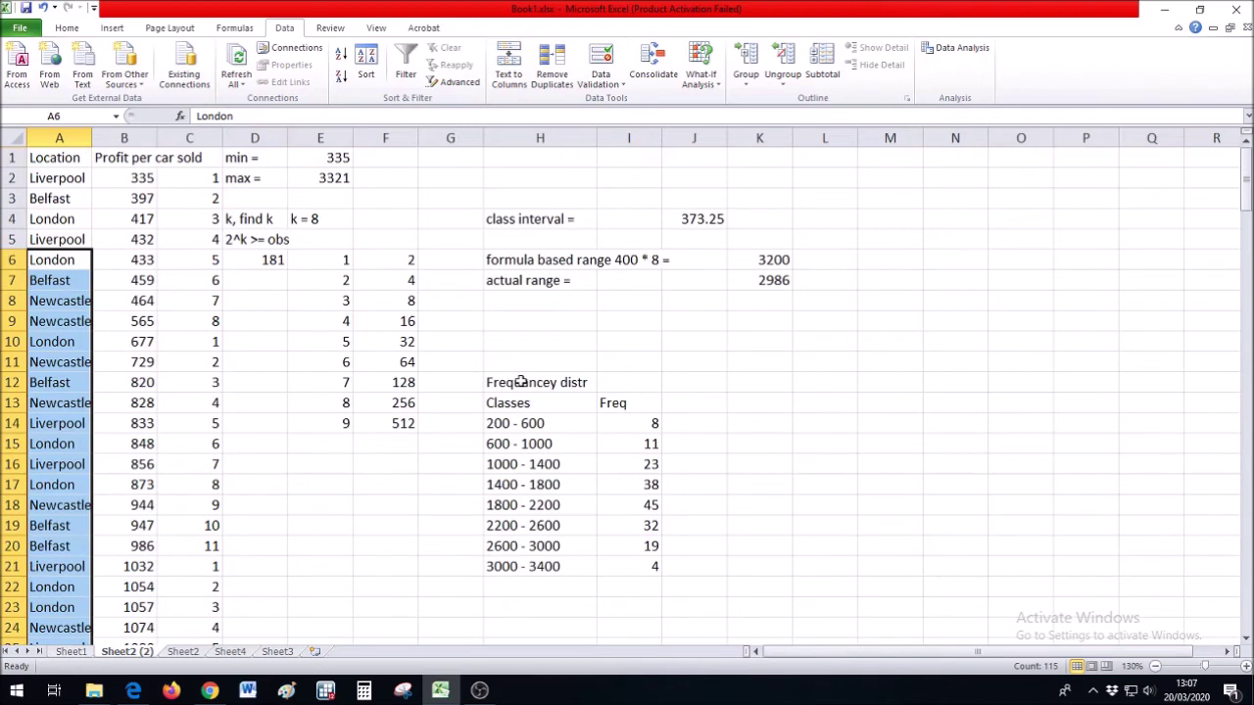
left_click_drag(536, 425, 616, 563)
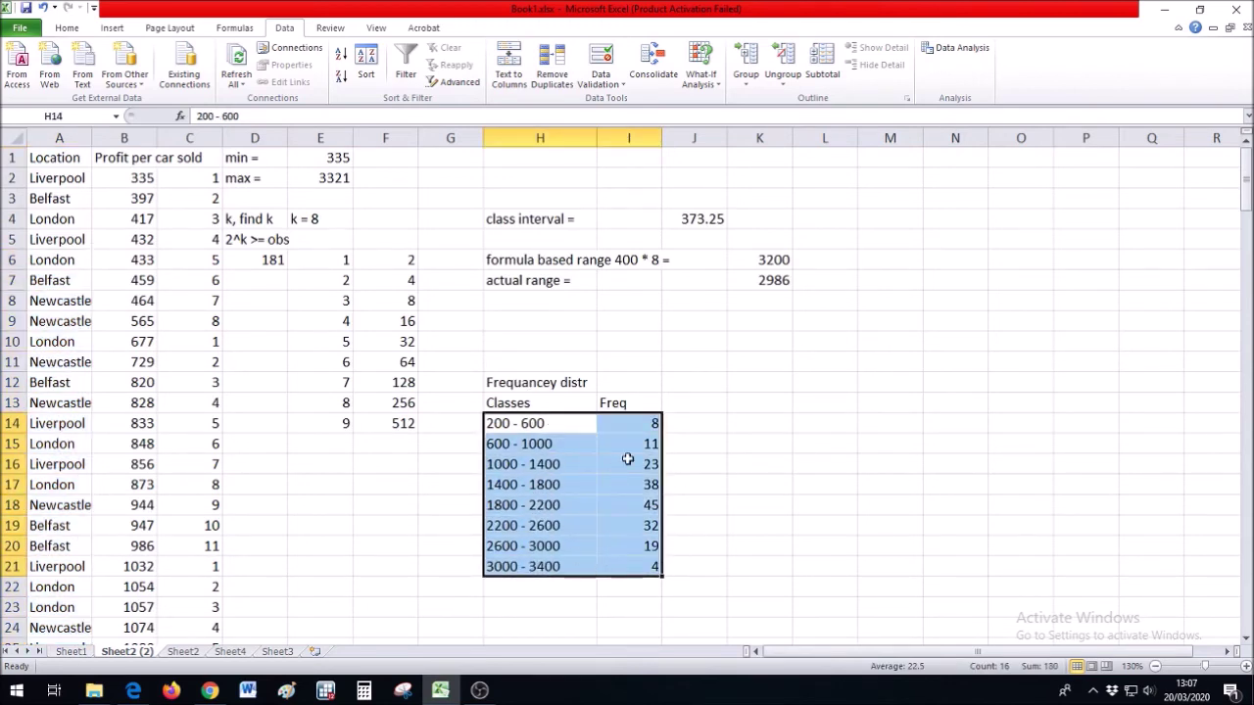
Step: Insert a 2-D clustered column chart of the frequencies, placed and resized beside the table
left_click(105, 33)
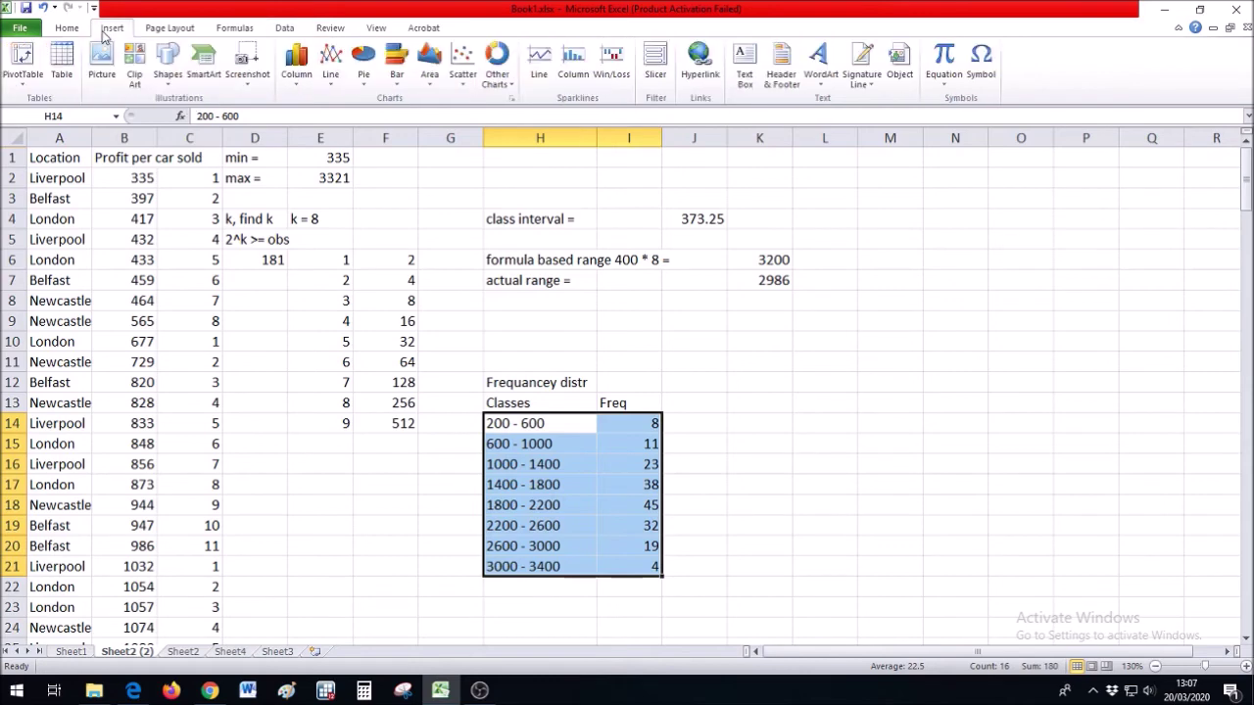
left_click(296, 69)
left_click(302, 127)
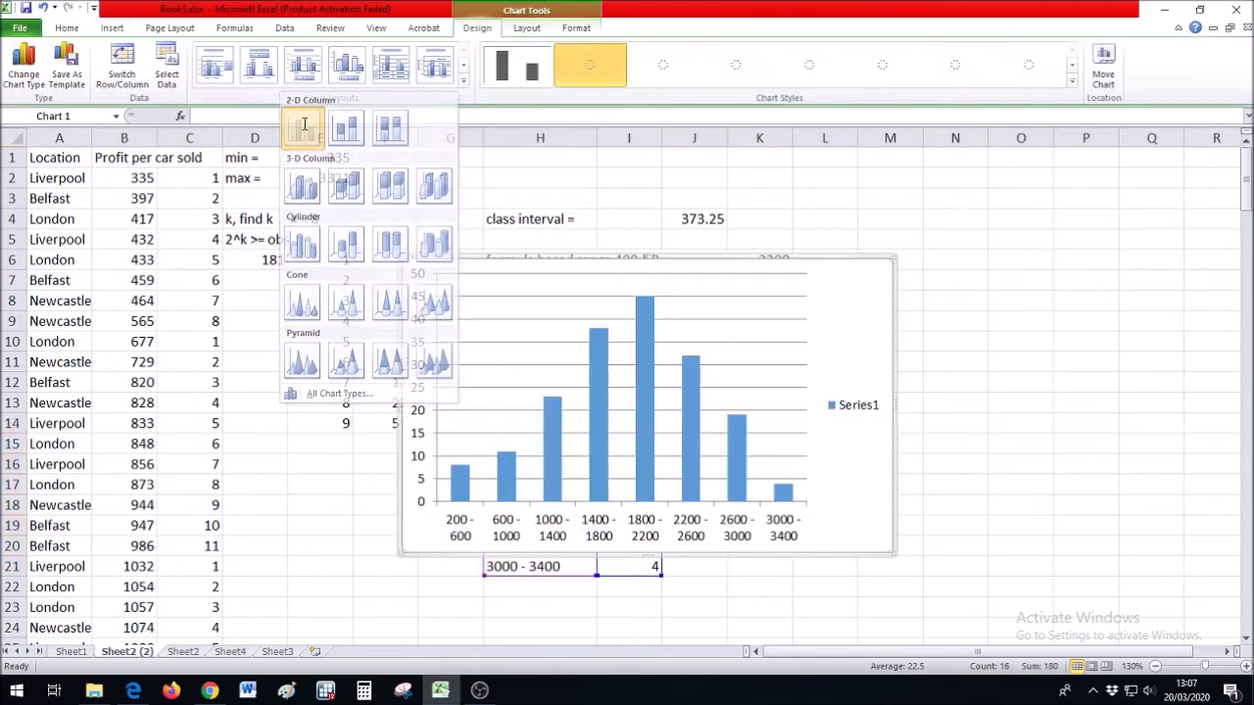
left_click_drag(822, 307, 1083, 254)
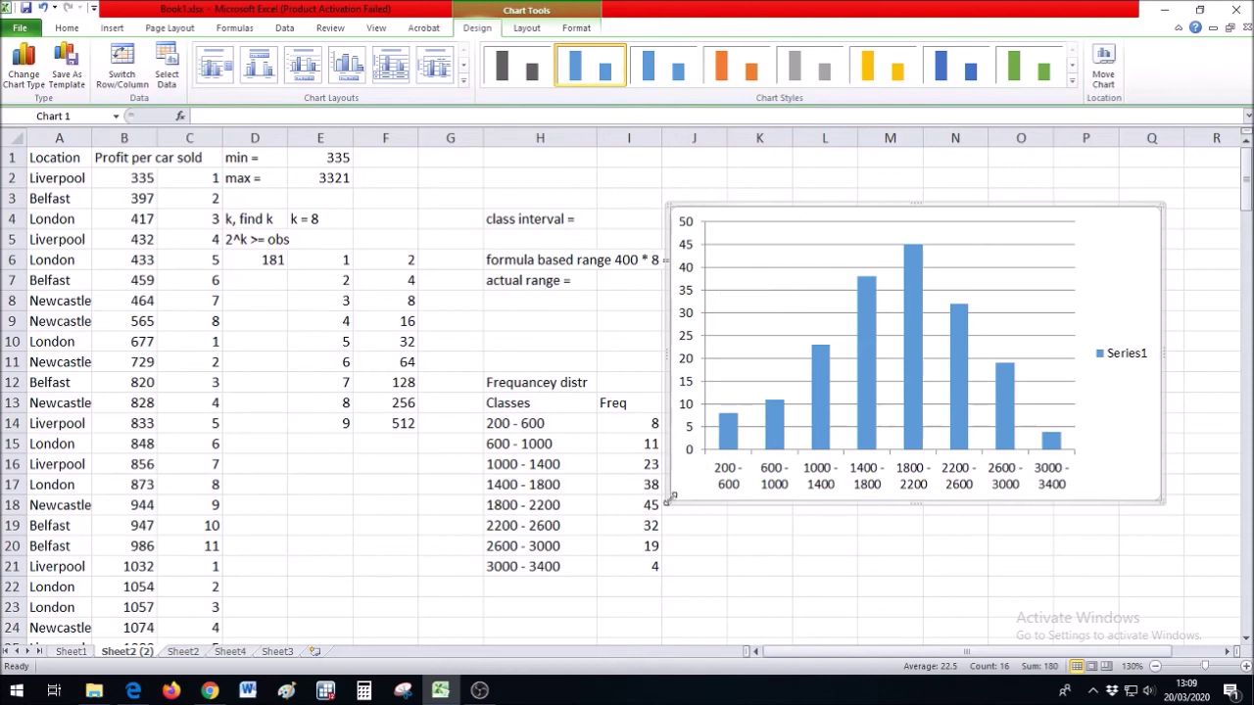
left_click_drag(666, 500, 741, 419)
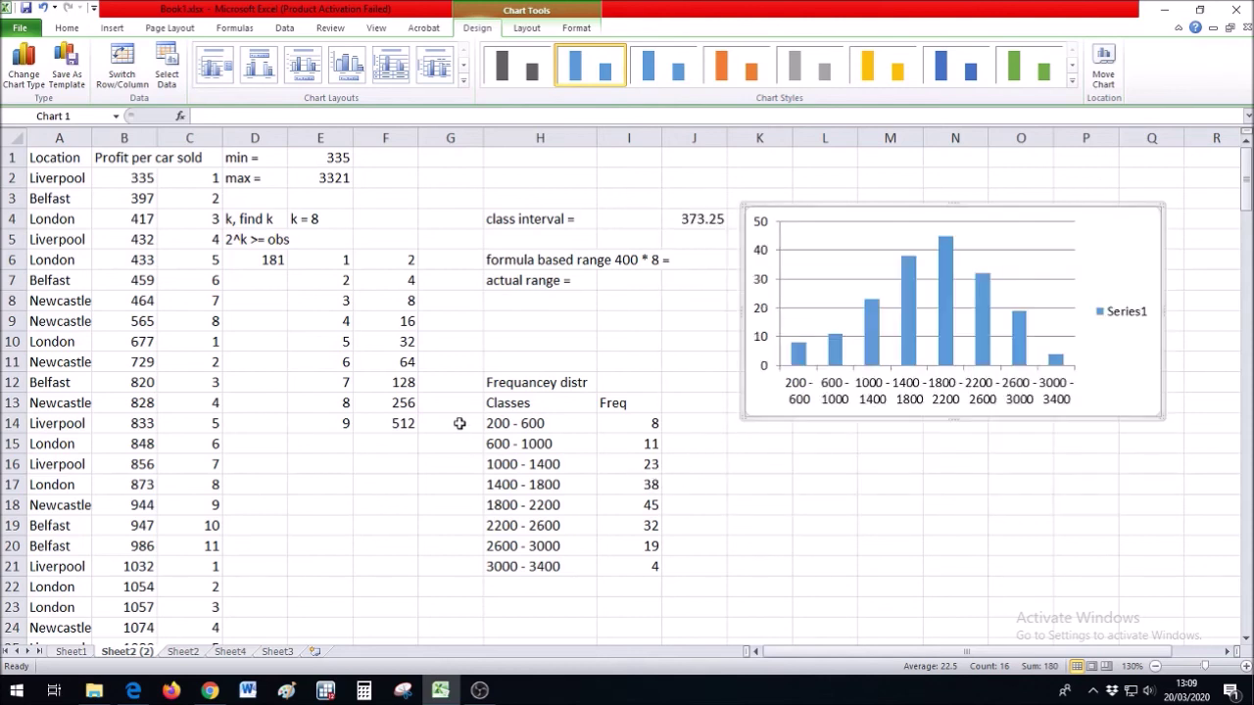
Step: Insert a 2-D pie chart of H14:I21 and move it over columns A–D
left_click_drag(519, 423, 627, 566)
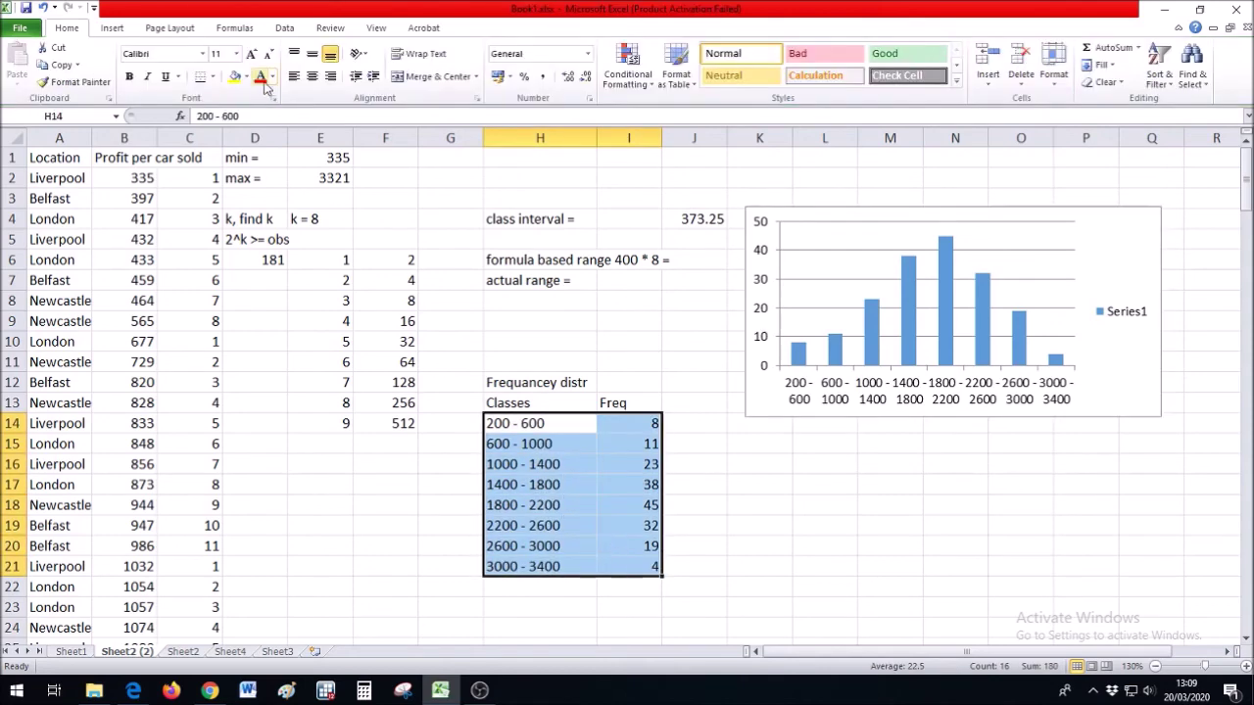
left_click(112, 28)
left_click(363, 63)
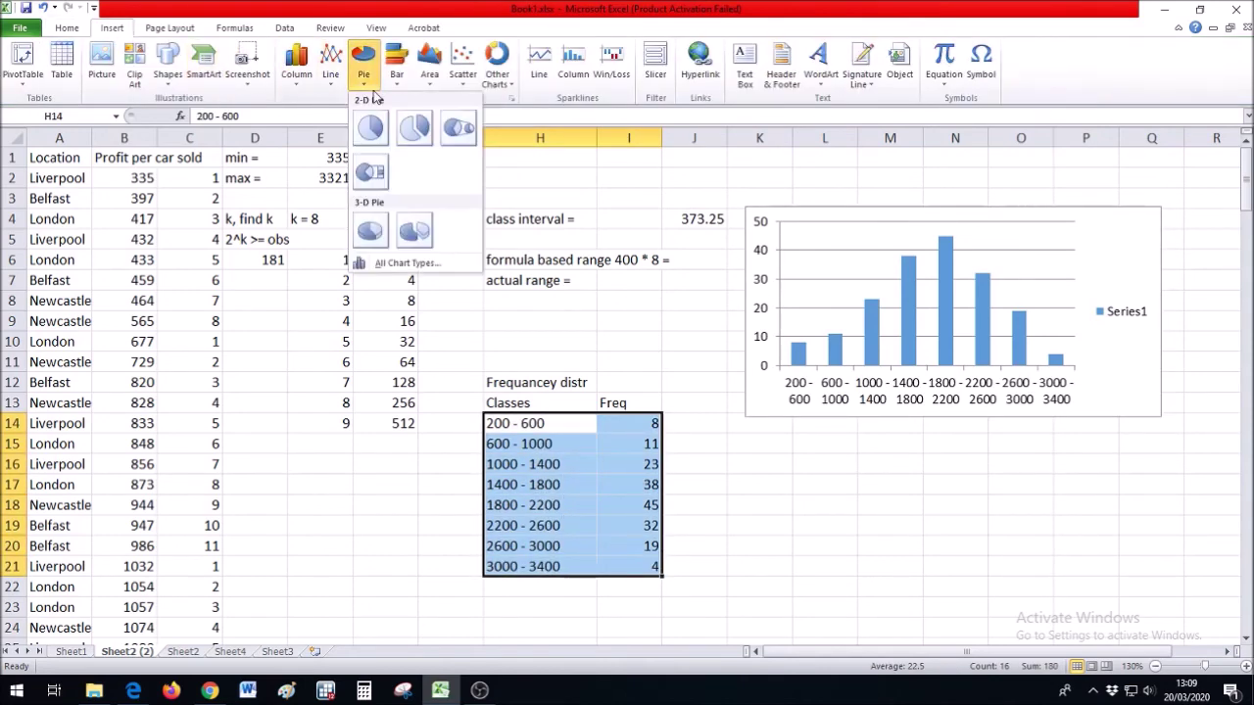
left_click(376, 126)
left_click_drag(727, 294, 354, 204)
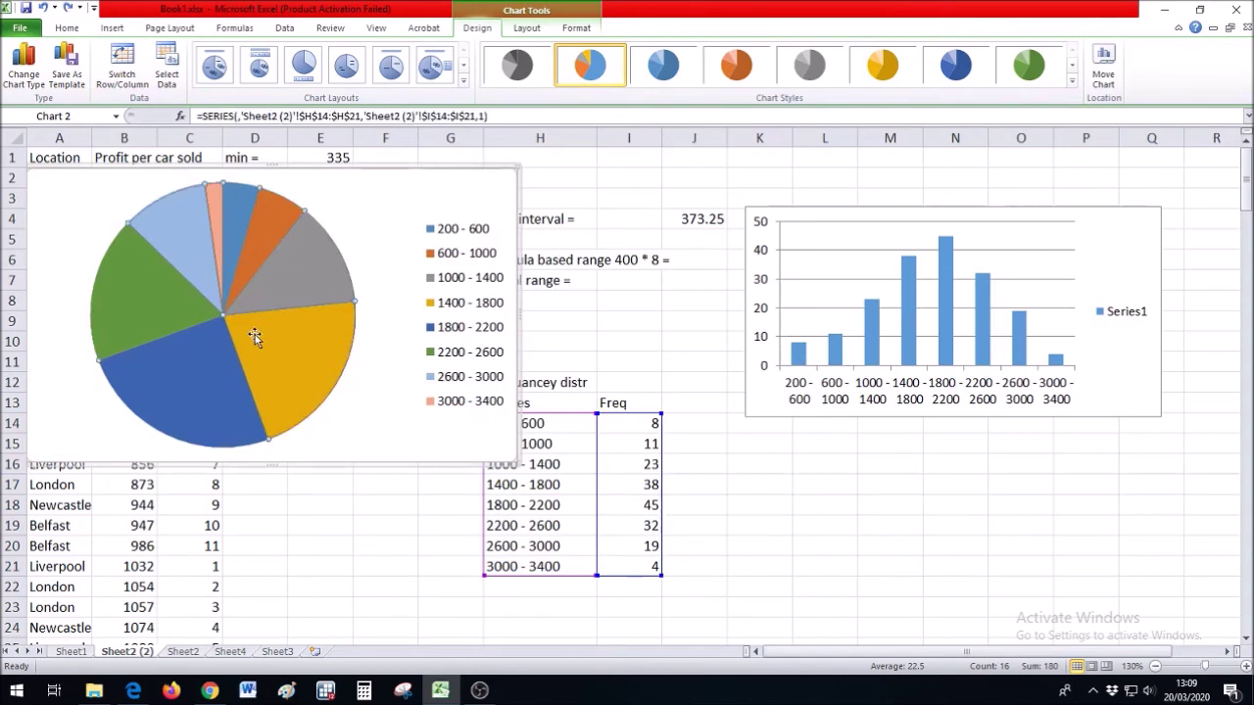
Step: Add frequency data labels to the pie slices and nudge the chart right and down
right_click(261, 334)
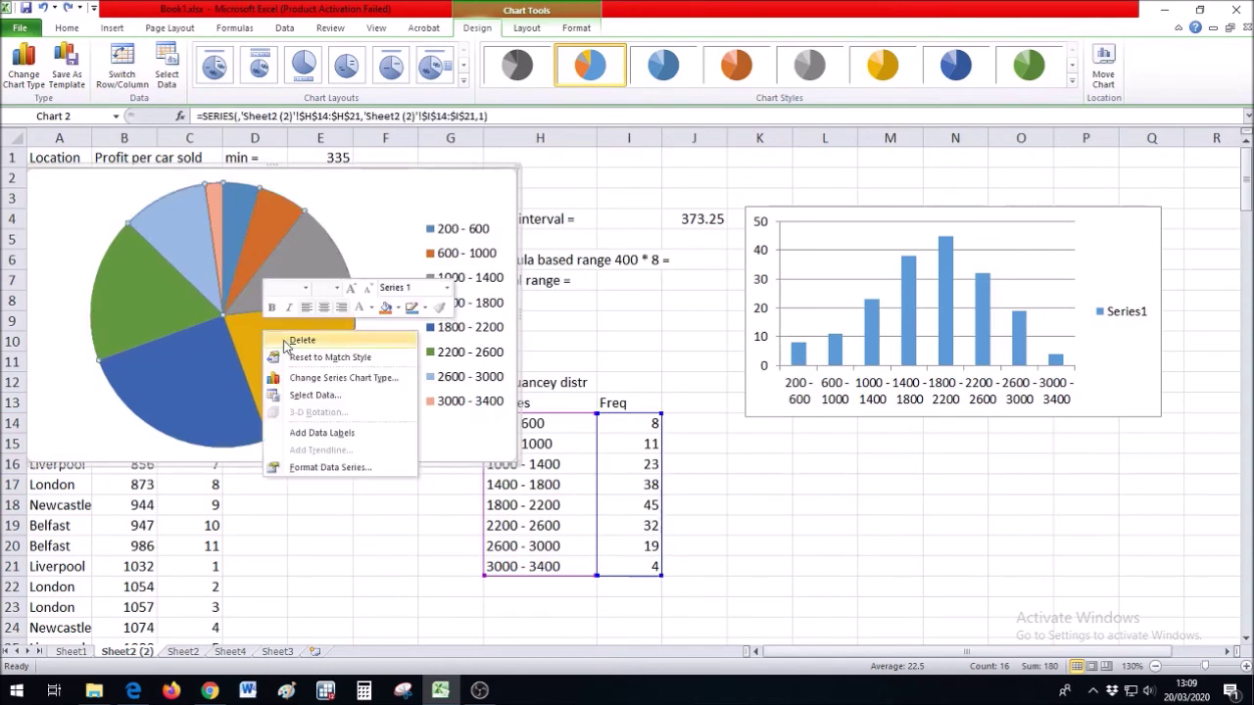
left_click(326, 435)
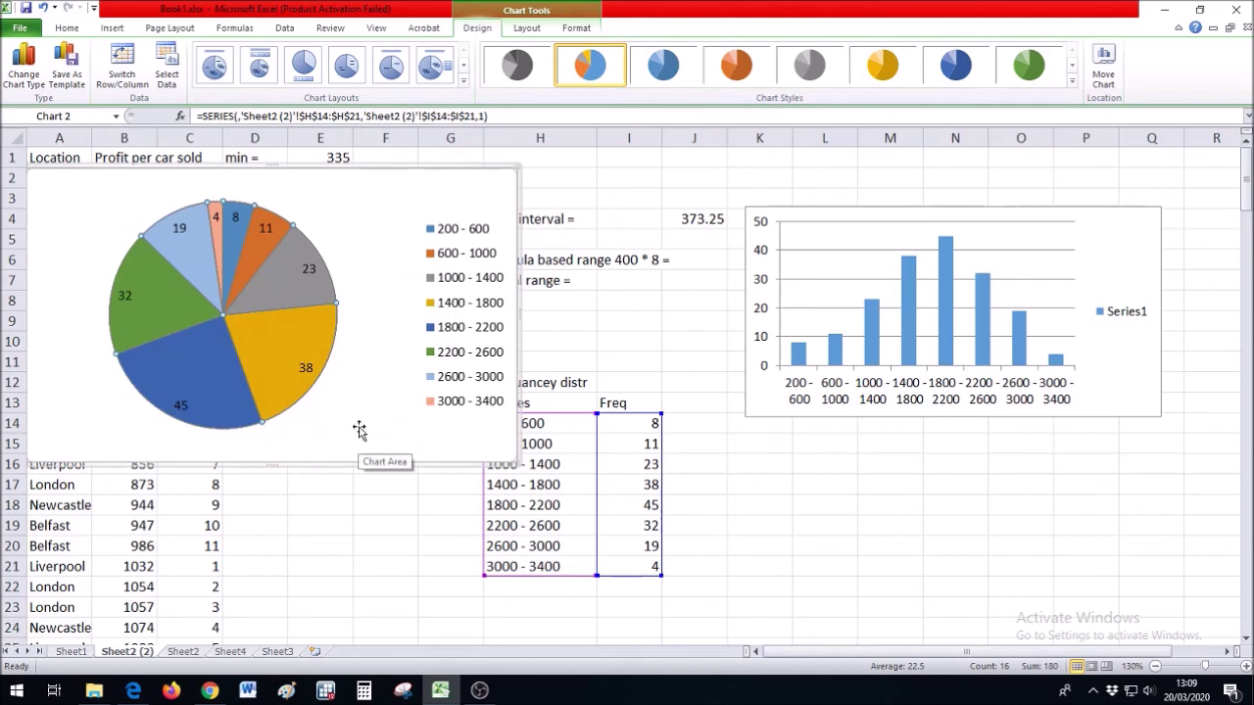
left_click(360, 431)
left_click(1063, 278)
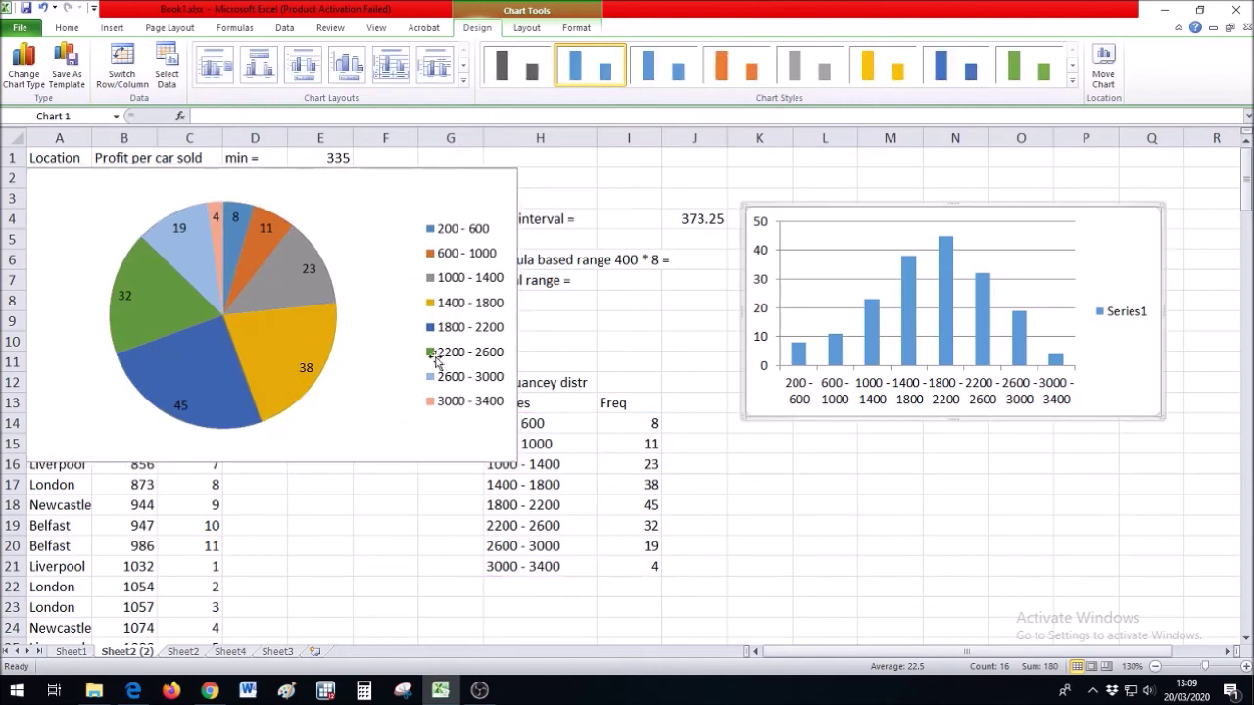
left_click(395, 392)
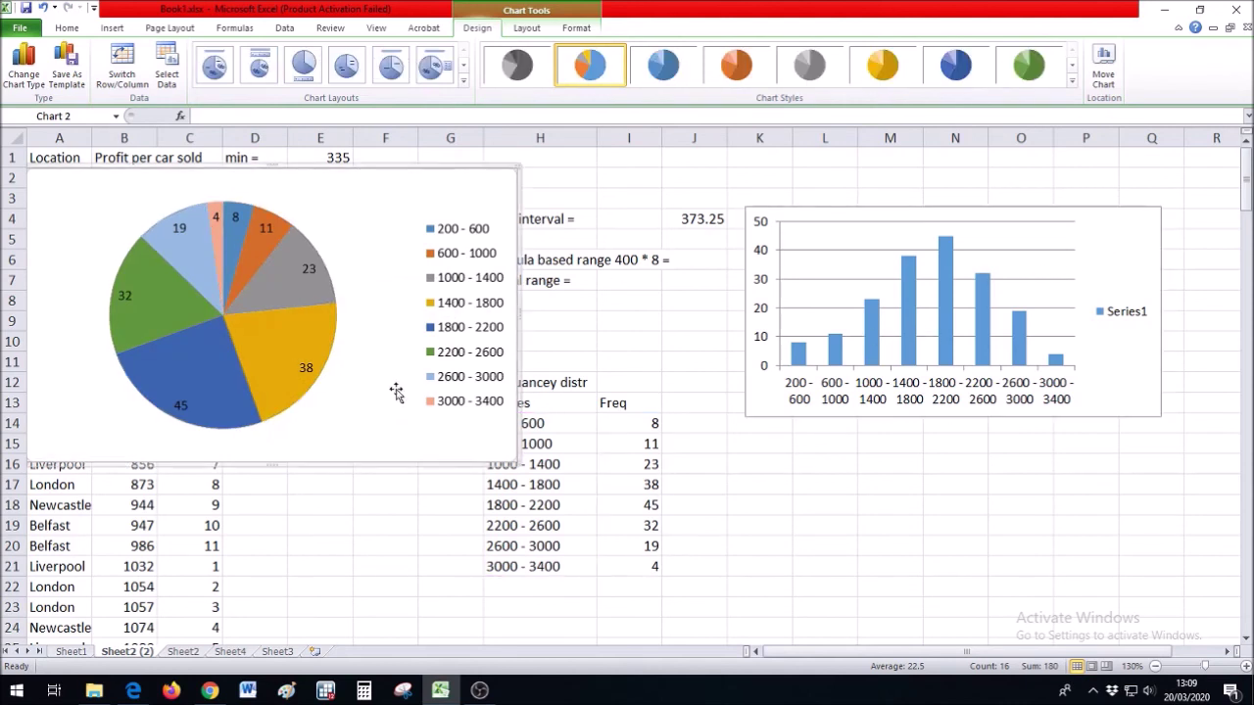
left_click(184, 380)
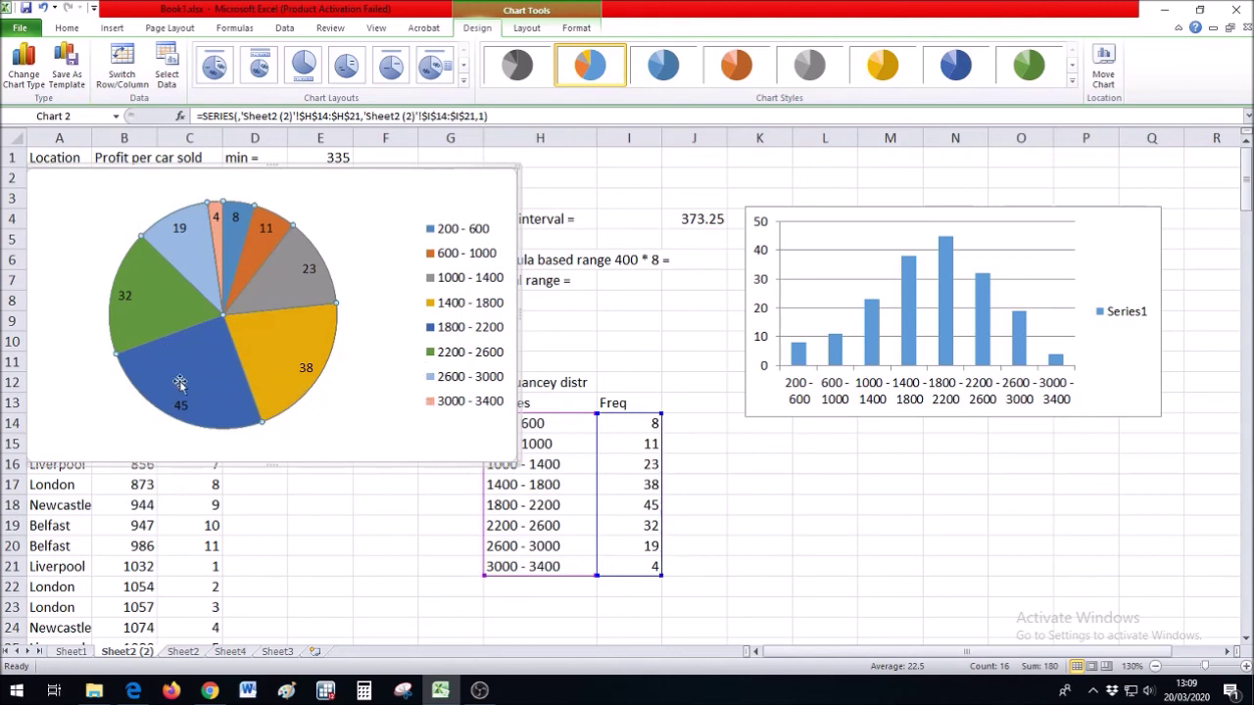
mouse_move(199, 375)
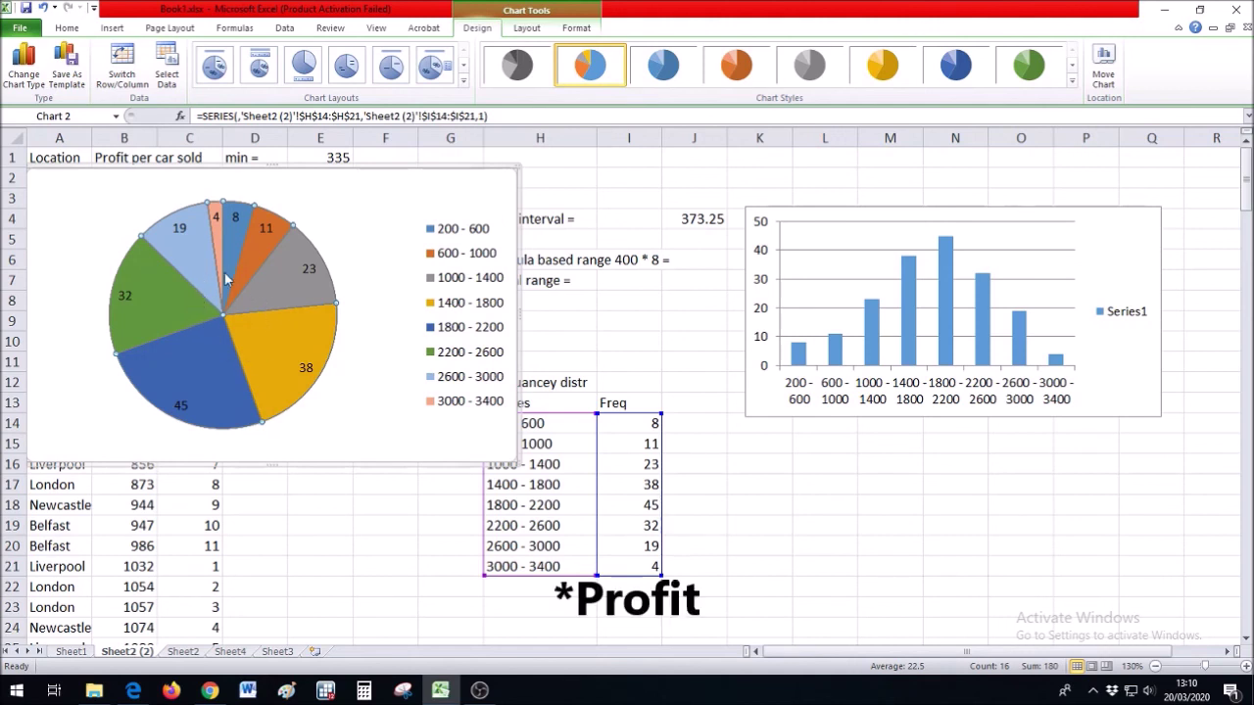
left_click_drag(352, 206, 419, 238)
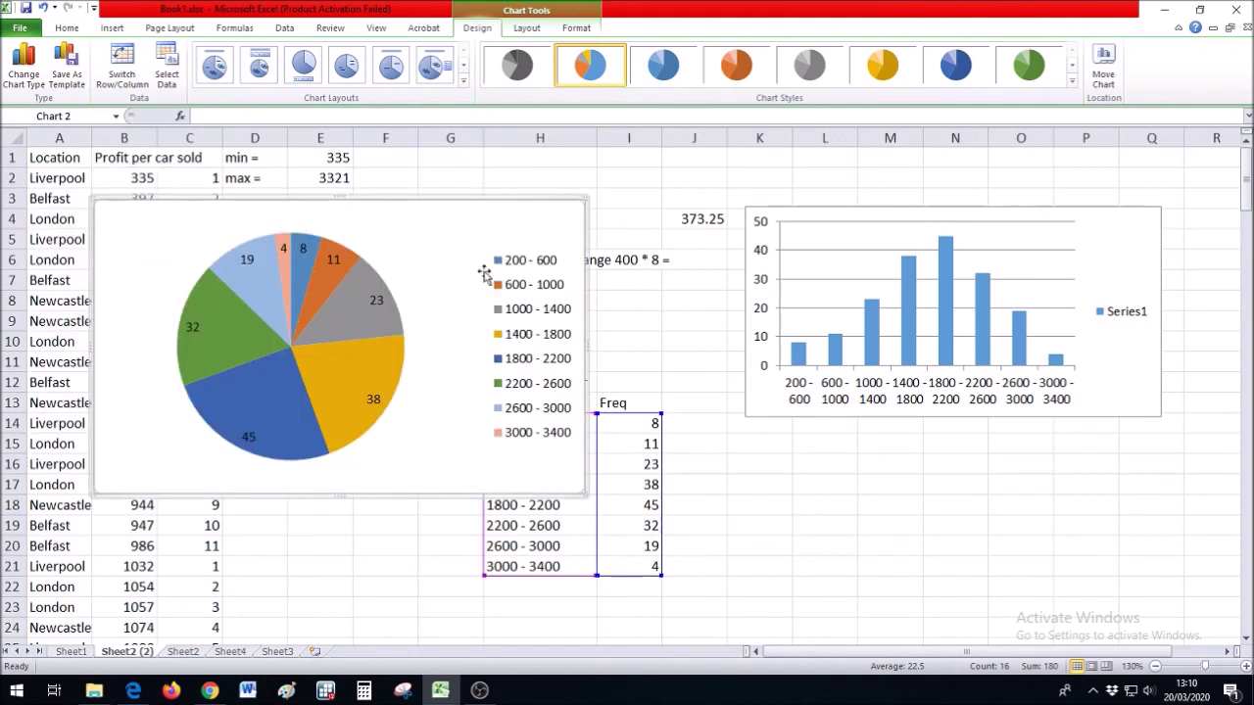